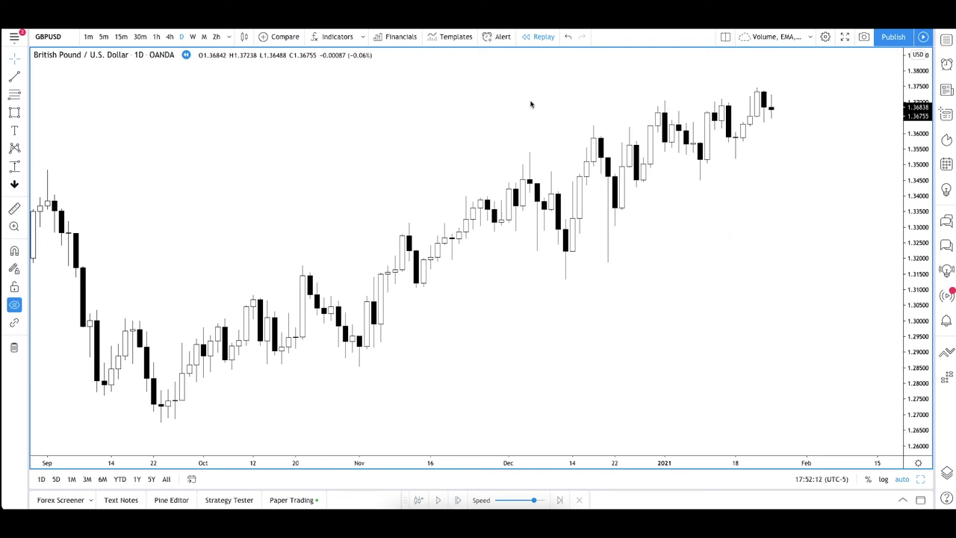
click(14, 77)
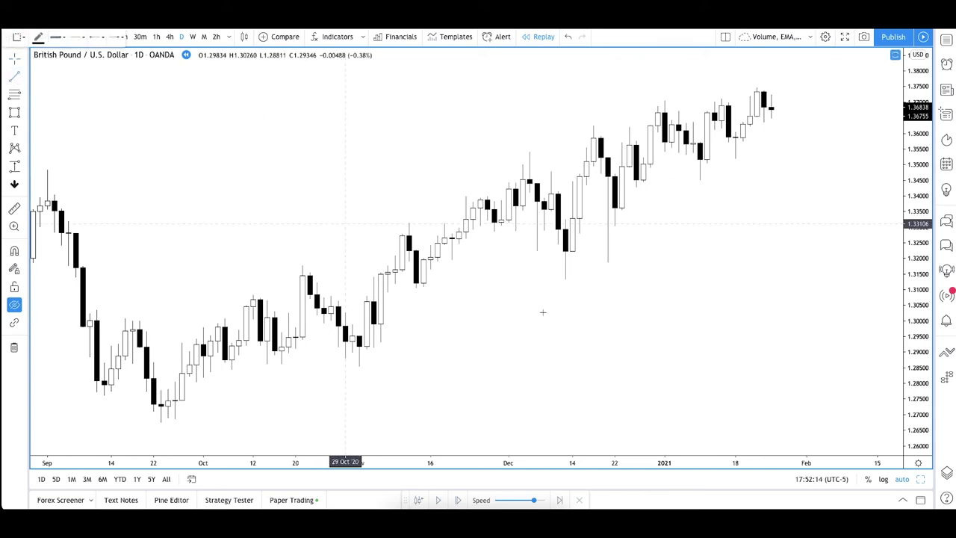
click(323, 403)
click(813, 121)
key(Delete)
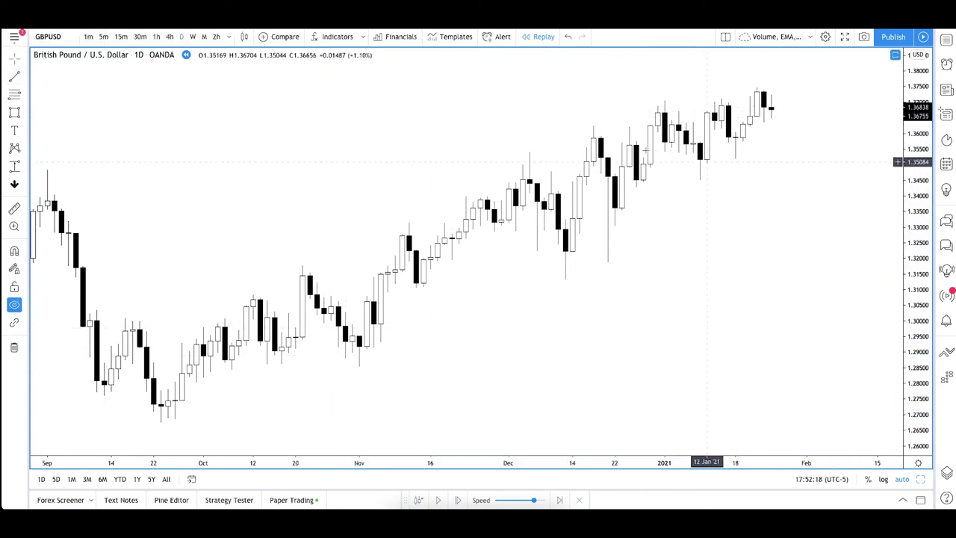
Draw a rectangle zone across the recent highs, about 1.3668 to 1.3689, from late December to early February
click(14, 112)
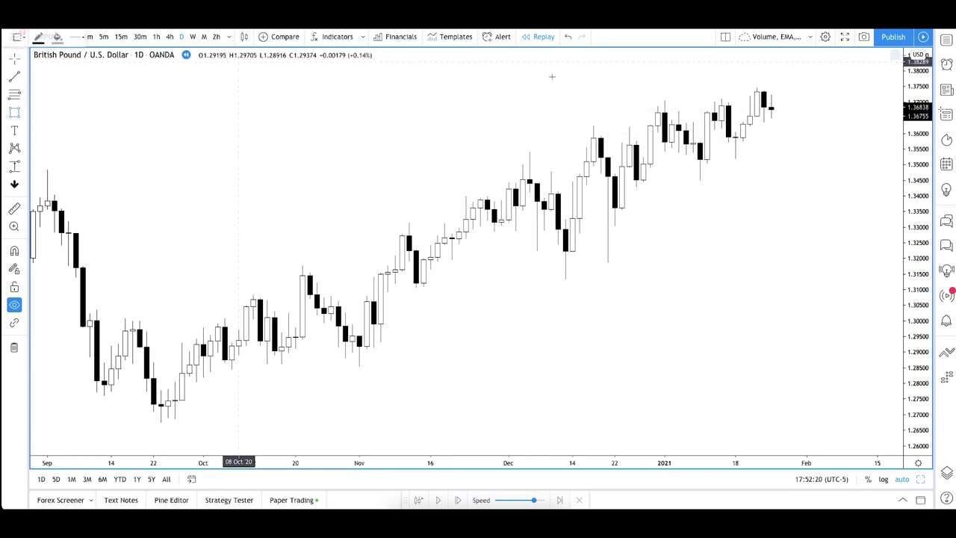
click(650, 112)
click(771, 102)
drag(770, 102, 816, 105)
click(781, 94)
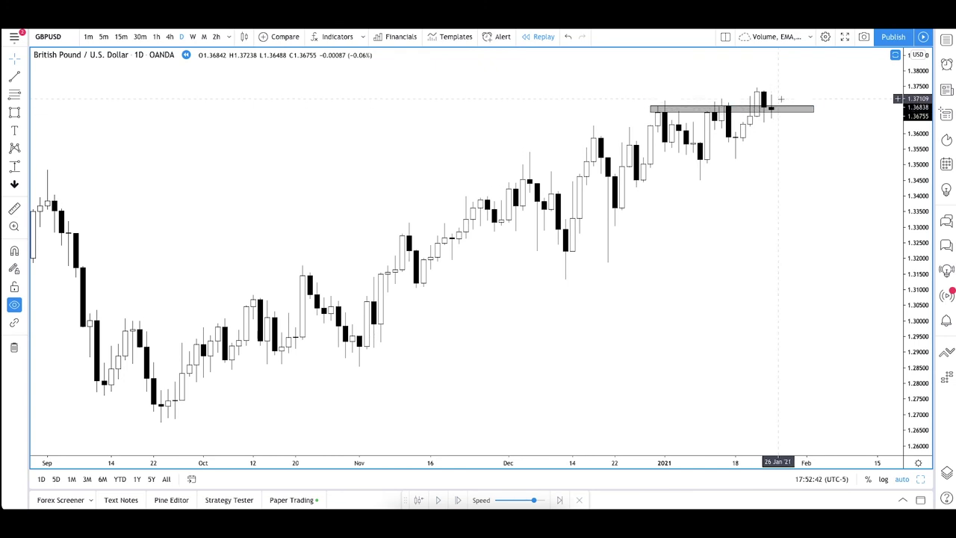
click(744, 110)
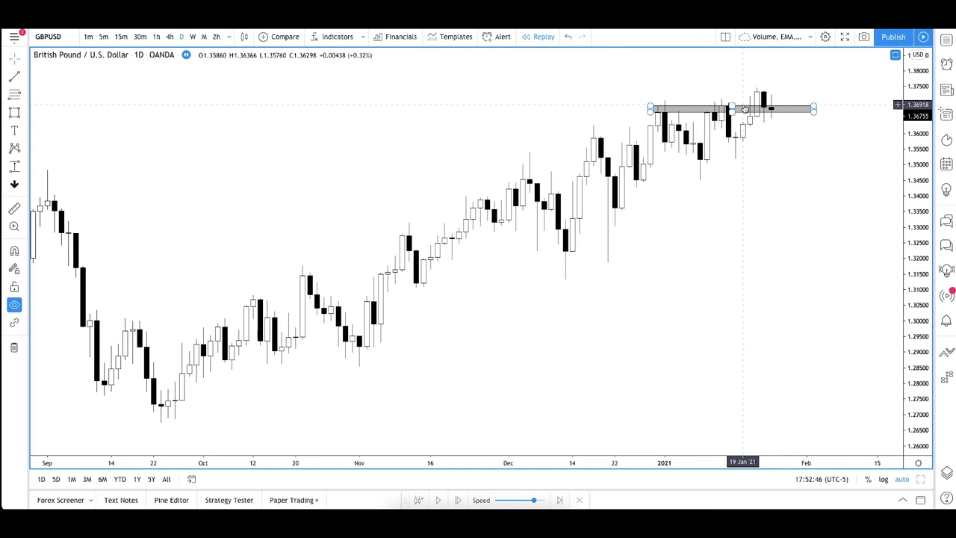
click(777, 110)
click(779, 109)
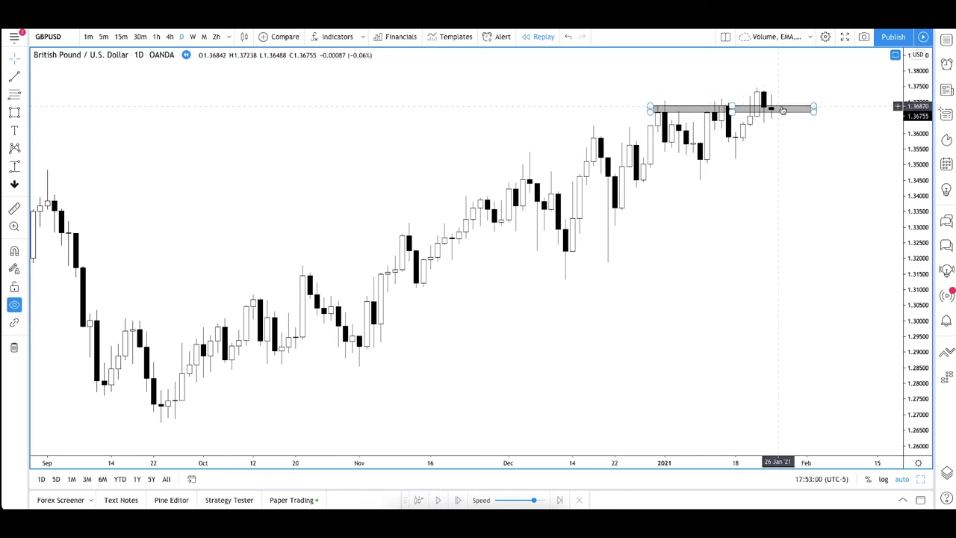
click(652, 81)
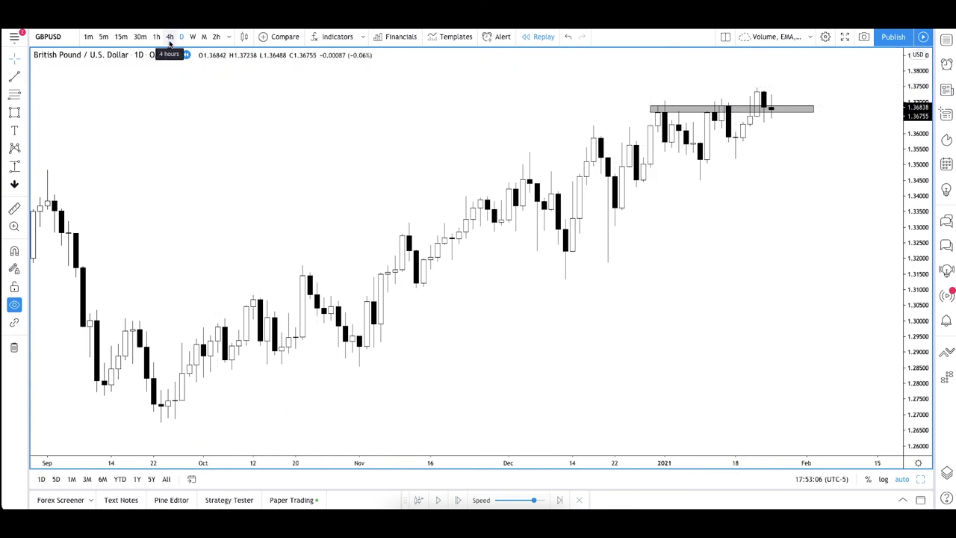
Enable magnet mode and place a horizontal ray at the 21 January high of 1.37460
click(25, 77)
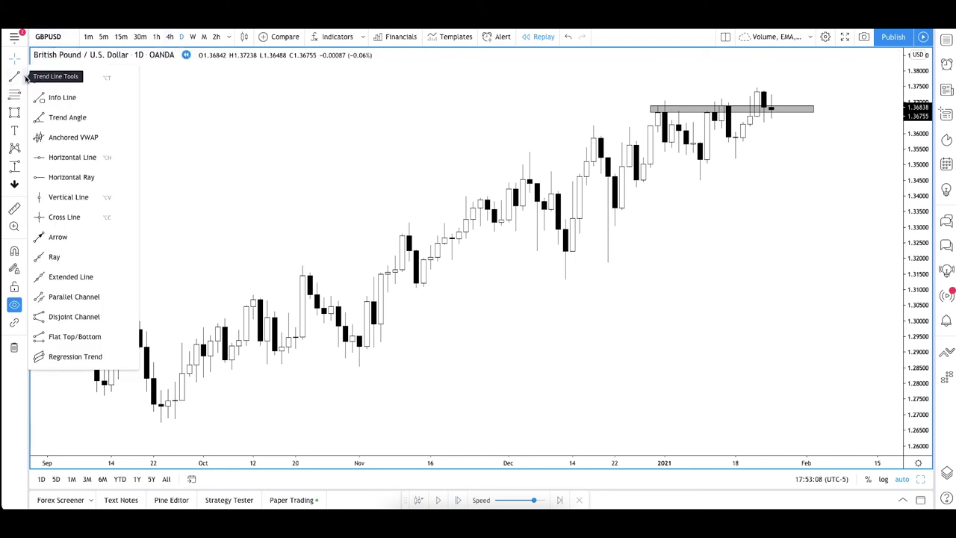
click(47, 176)
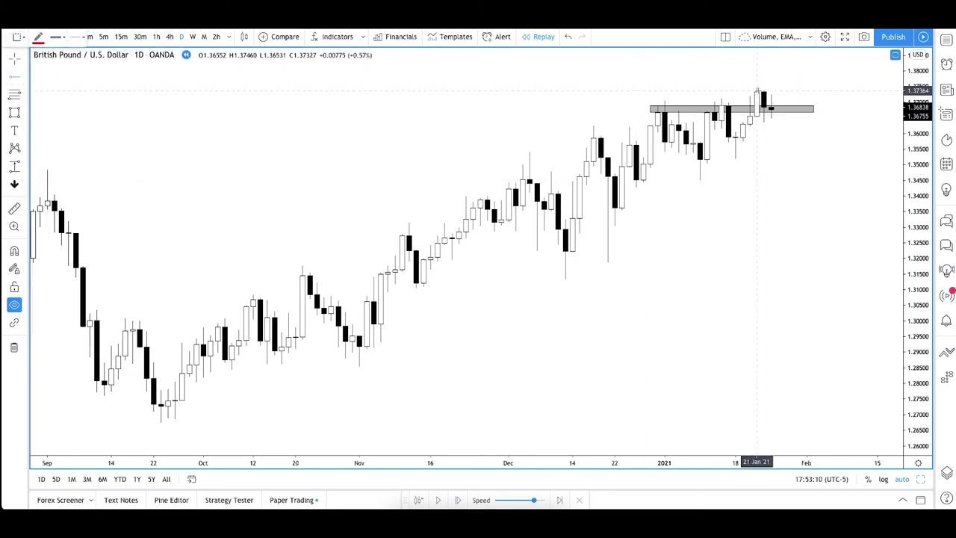
click(722, 109)
click(15, 250)
click(757, 88)
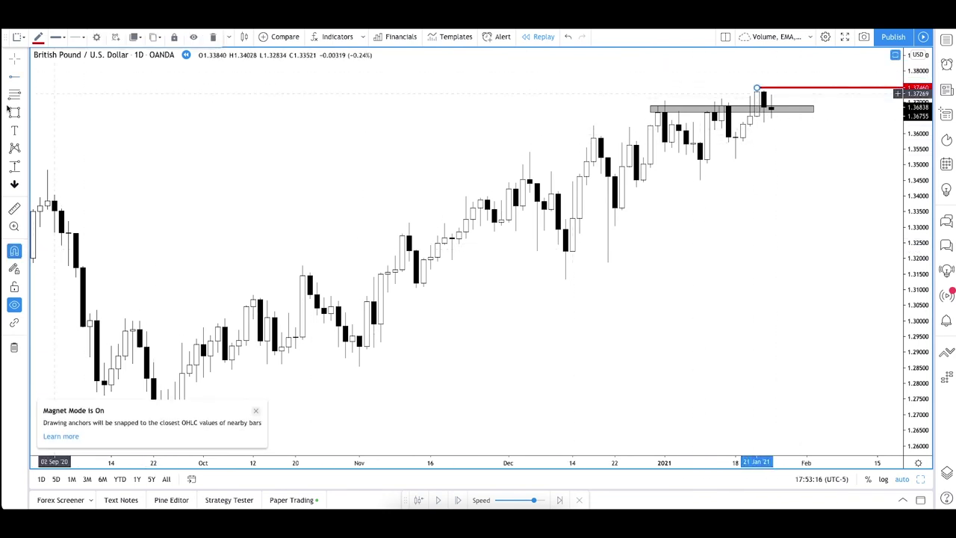
Place a second horizontal ray at the 18 January swing low of 1.35198
click(12, 77)
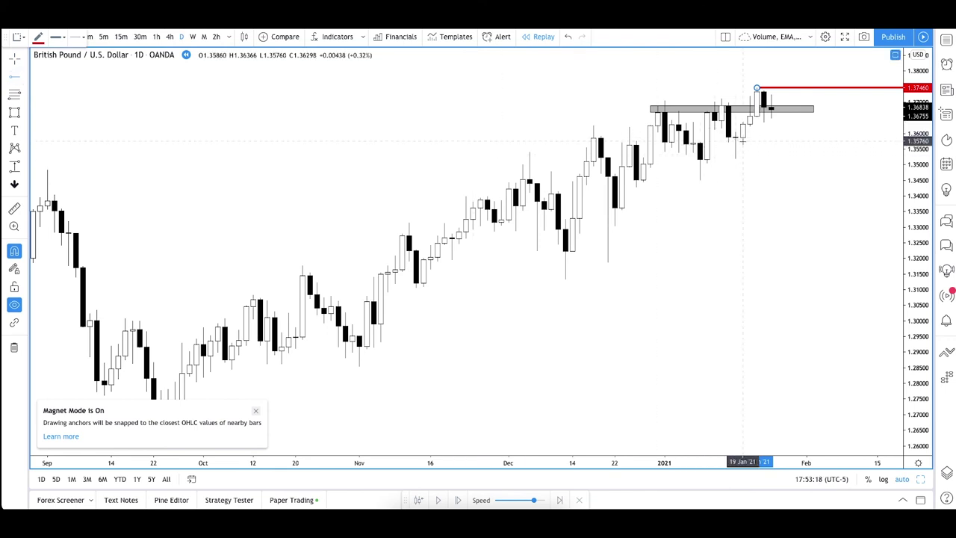
click(736, 158)
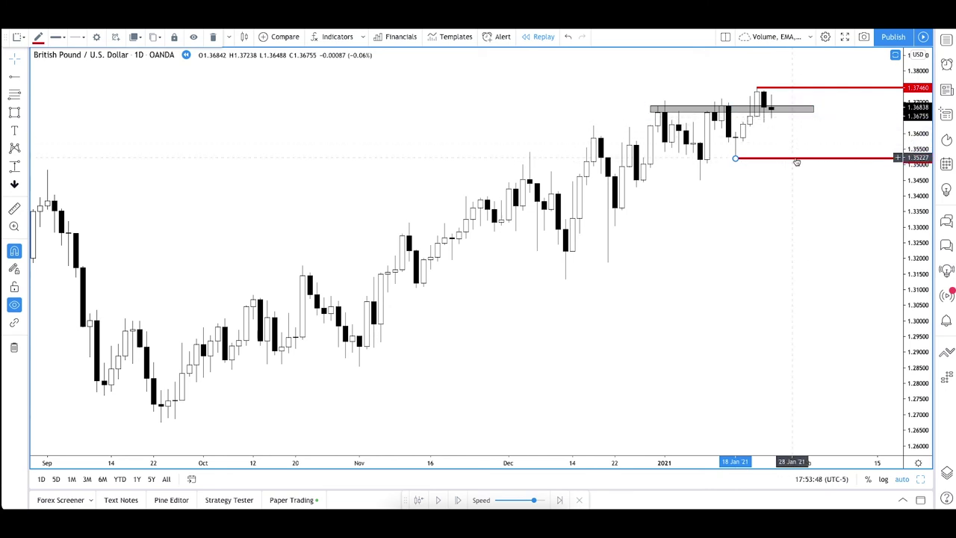
click(747, 110)
click(766, 103)
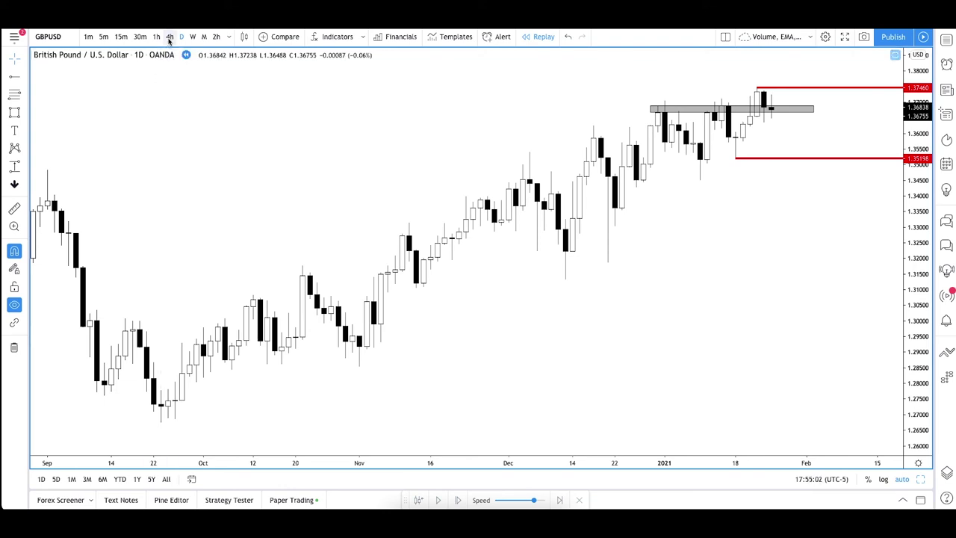
Switch the chart to the 4-hour timeframe
click(170, 37)
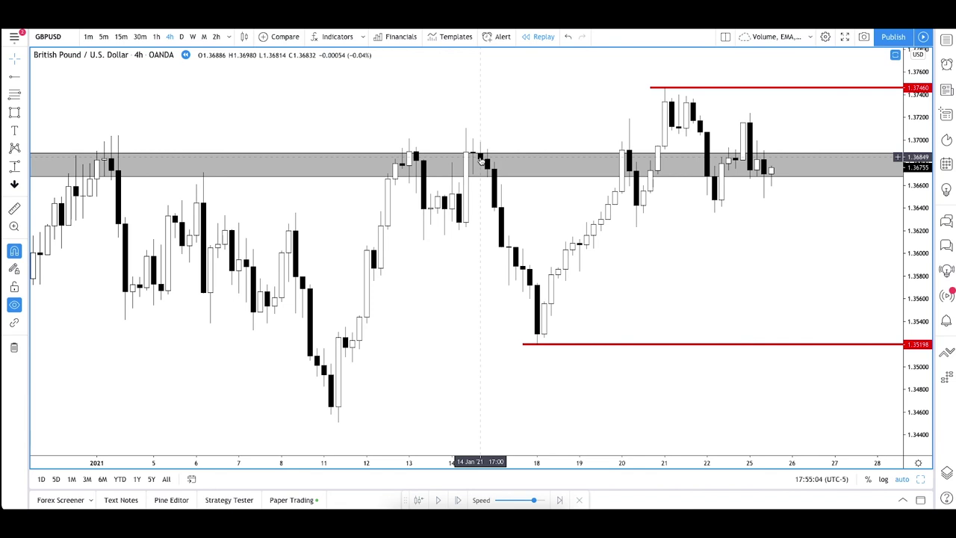
scroll(480, 159, down, 3)
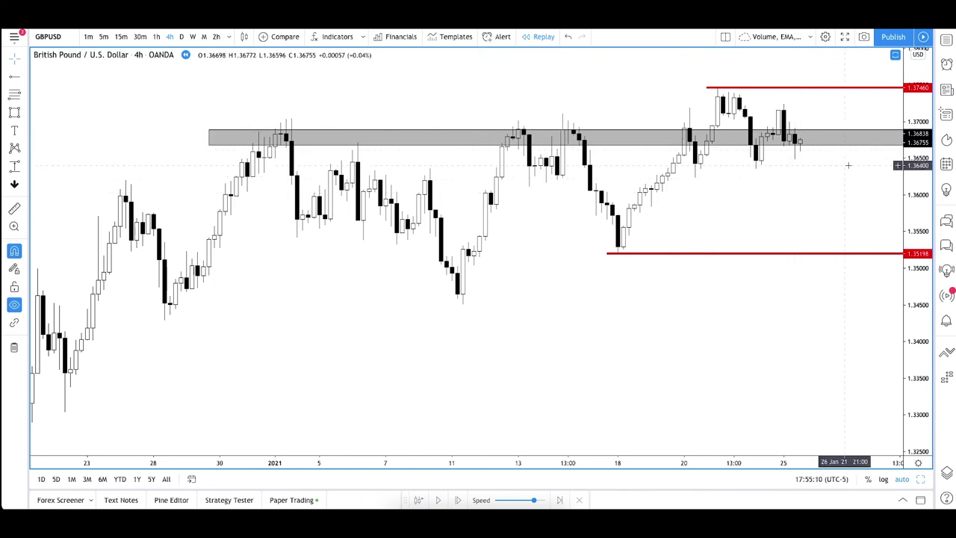
scroll(441, 247, up, 4)
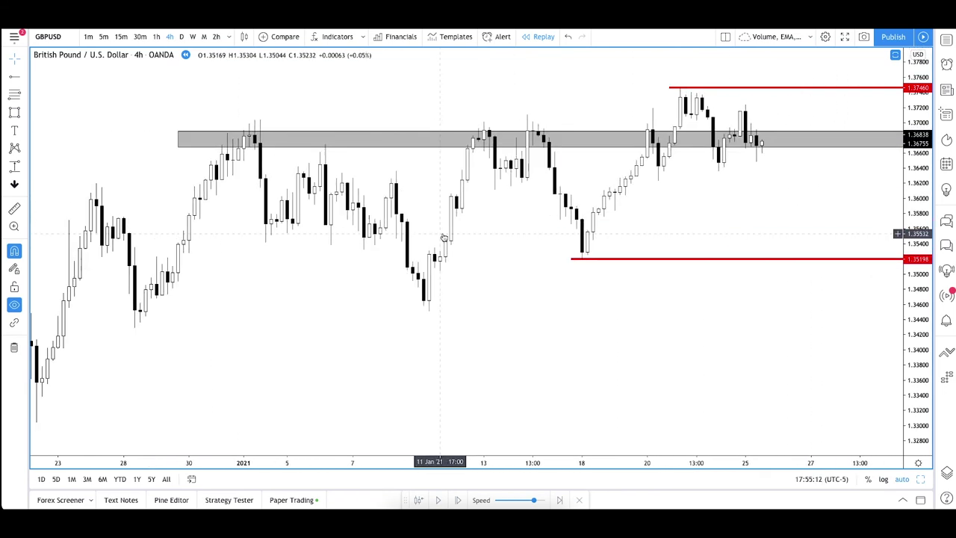
scroll(443, 237, up, 2)
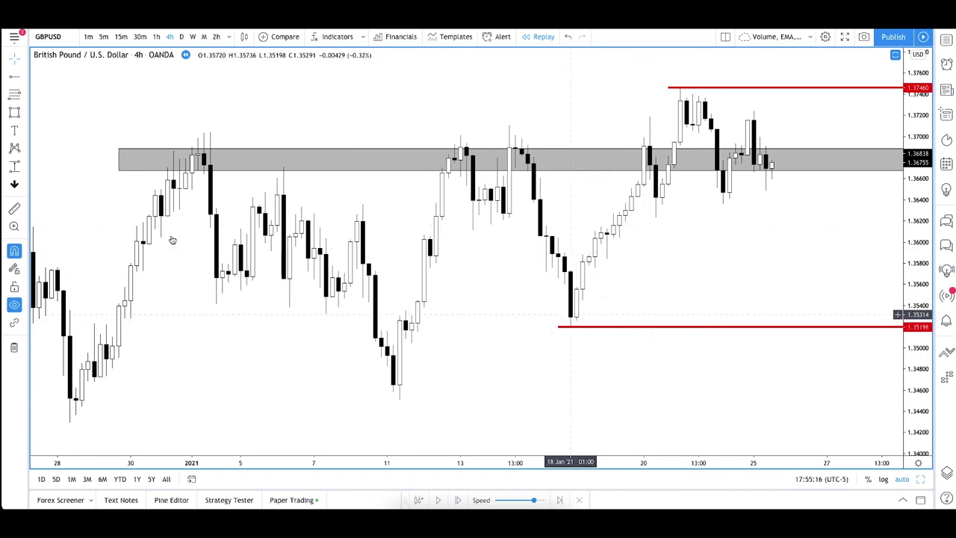
Draw a Fibonacci retracement from the 18 January low to the 21 January high and enable its 0.618 level
click(15, 95)
drag(570, 326, 679, 87)
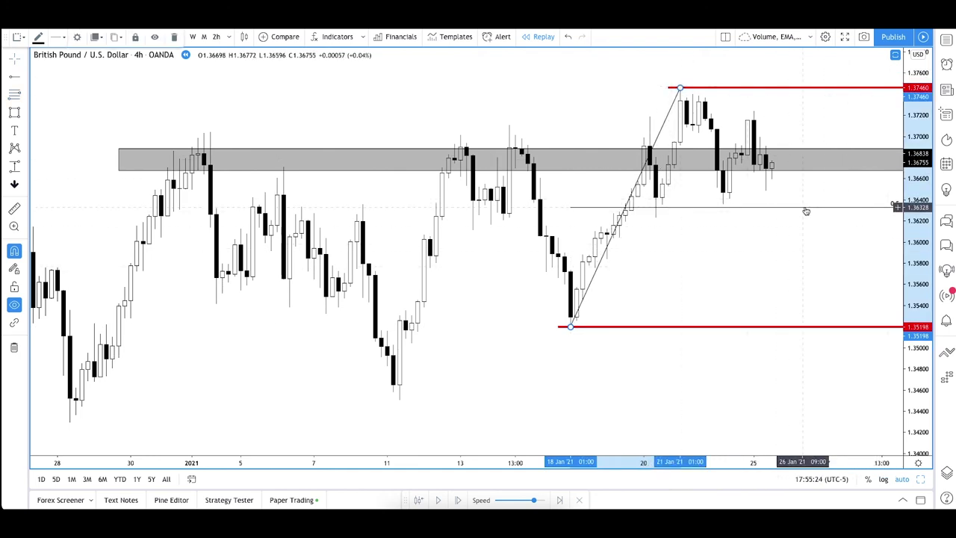
double_click(807, 211)
click(381, 249)
key(Return)
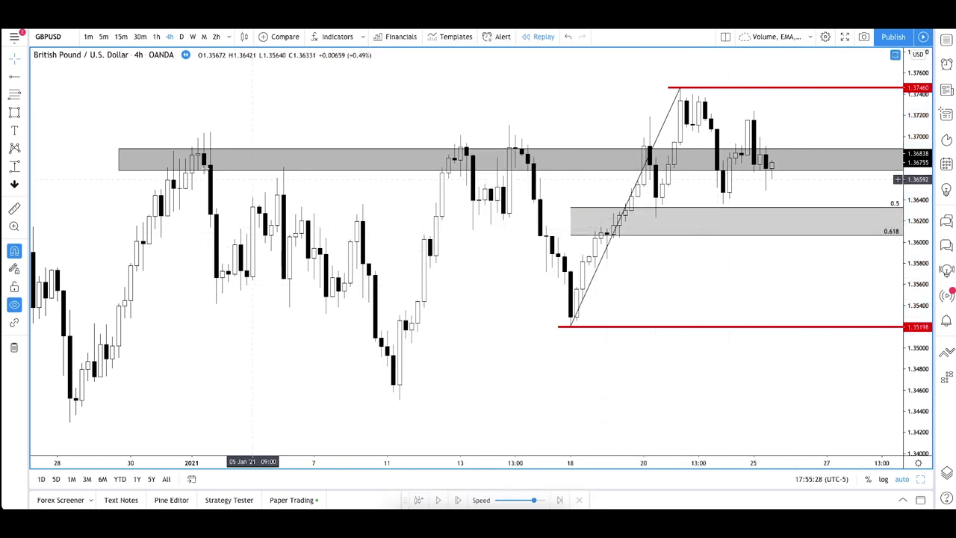
Draw a rectangle over the 0.5 to 0.618 retracement zone, 1.36328 to 1.36069, spanning 13 to 27 January
click(14, 112)
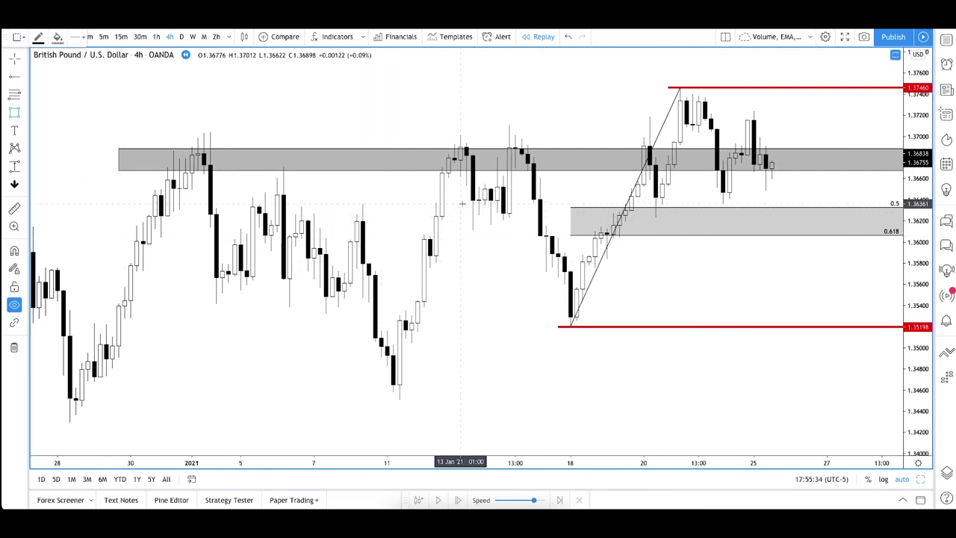
mouse_move(455, 207)
mouse_down()
mouse_move(650, 252)
mouse_move(796, 223)
mouse_move(851, 236)
mouse_up()
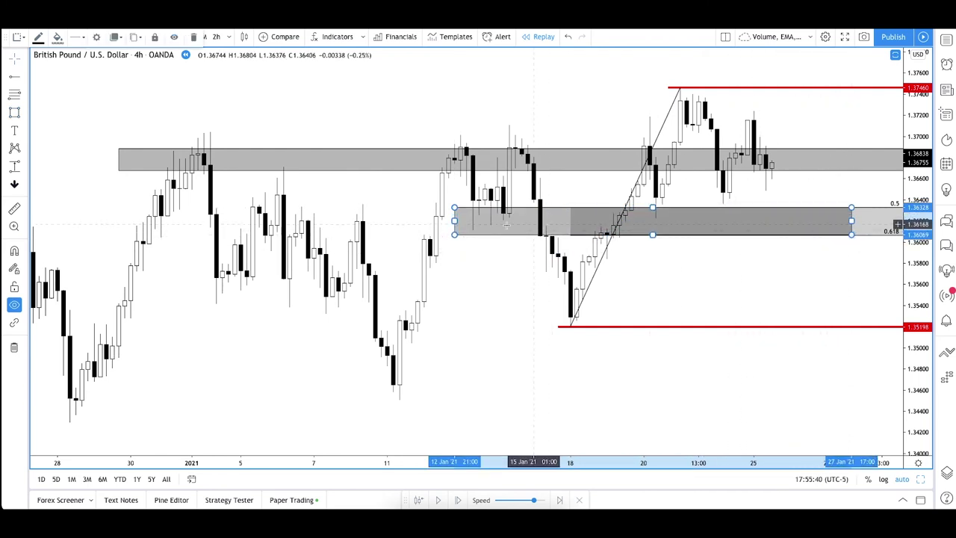
drag(455, 220, 295, 220)
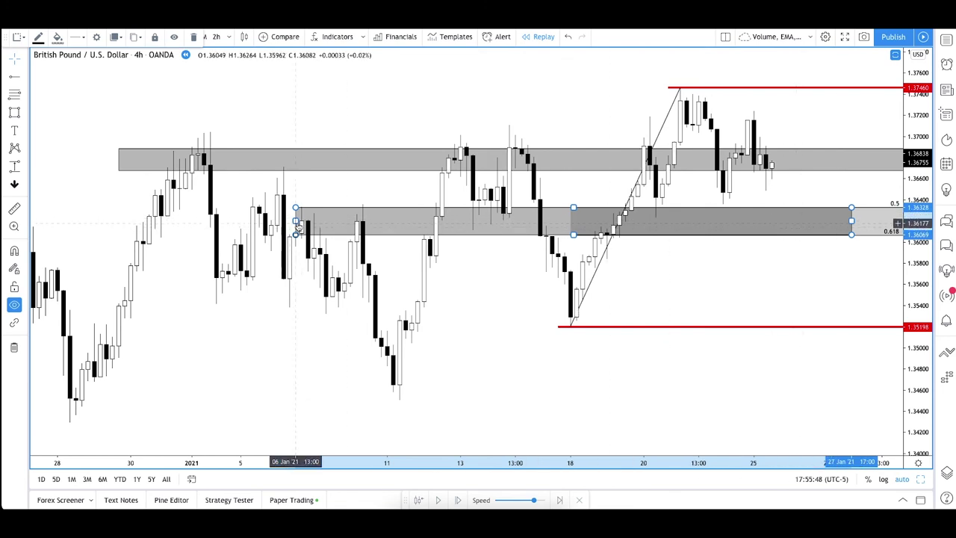
drag(295, 220, 460, 208)
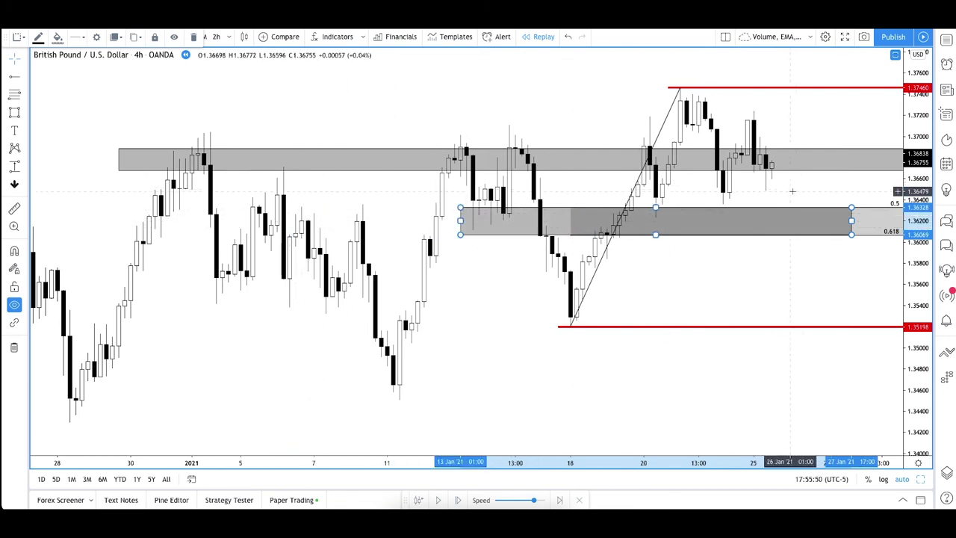
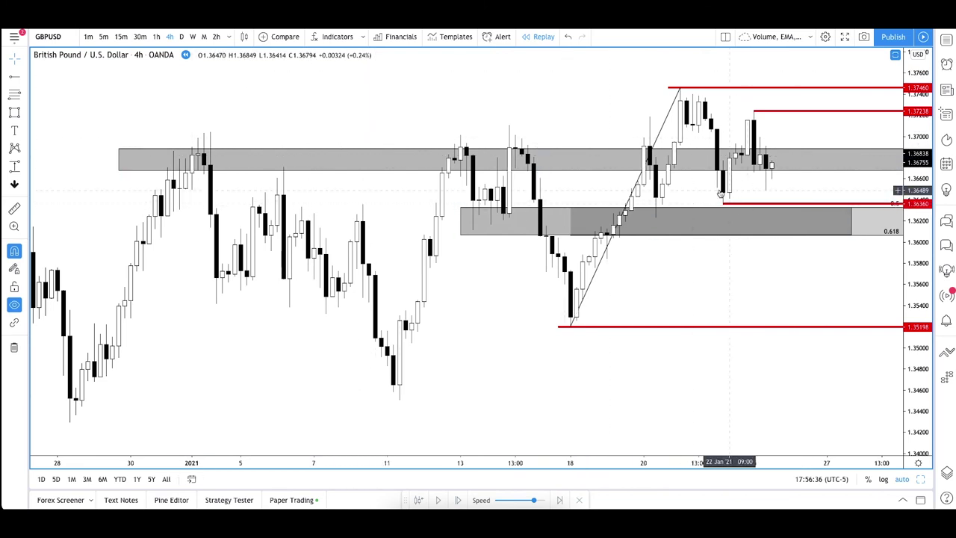
click(658, 204)
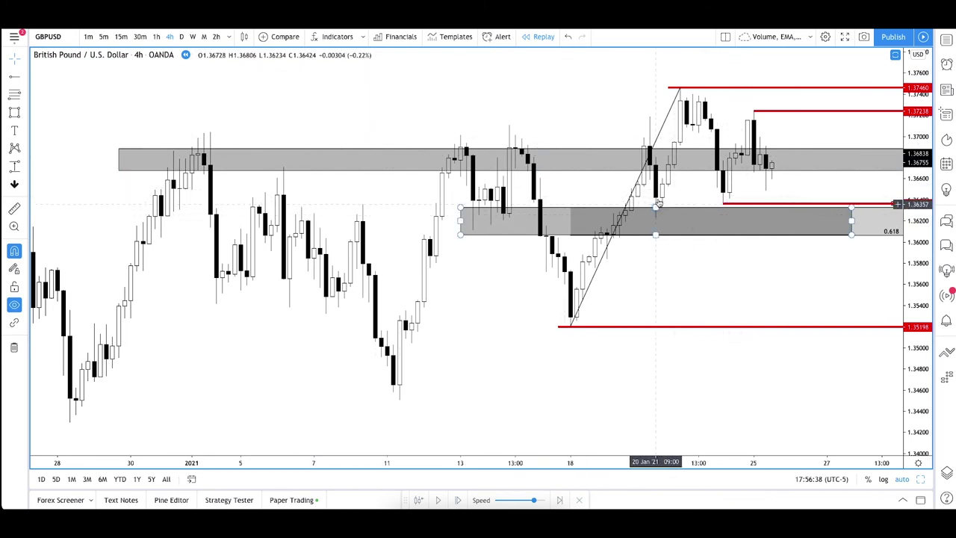
click(680, 139)
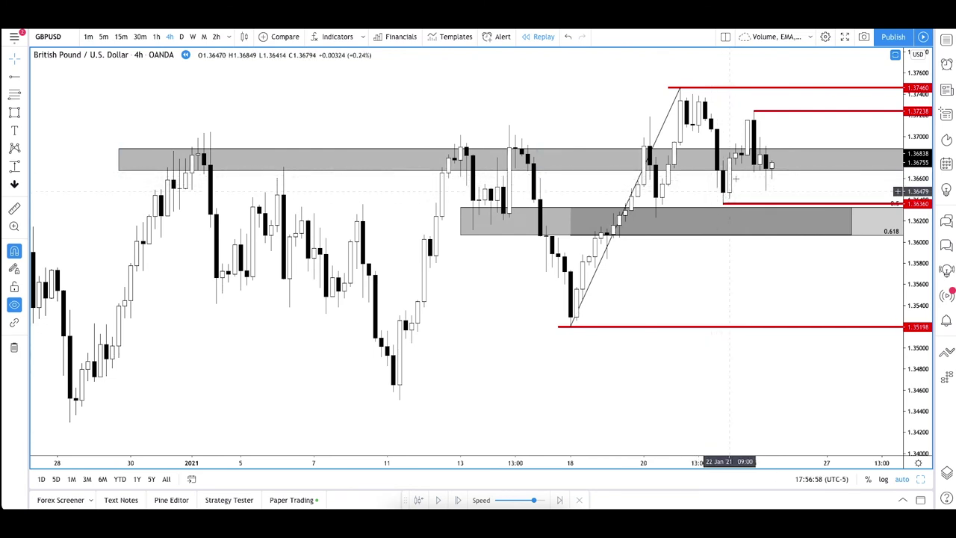
click(662, 221)
key(Escape)
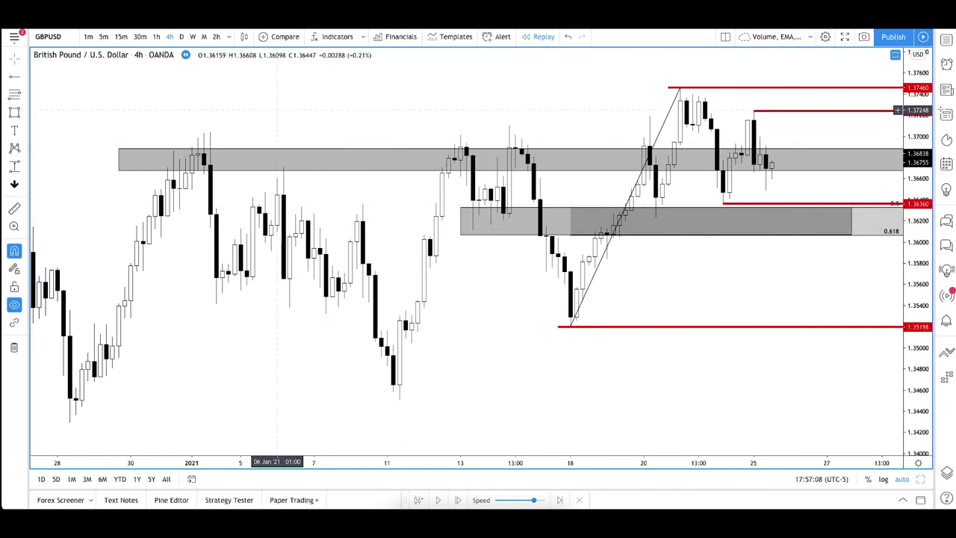
Switch the chart to the 1-hour timeframe
click(156, 36)
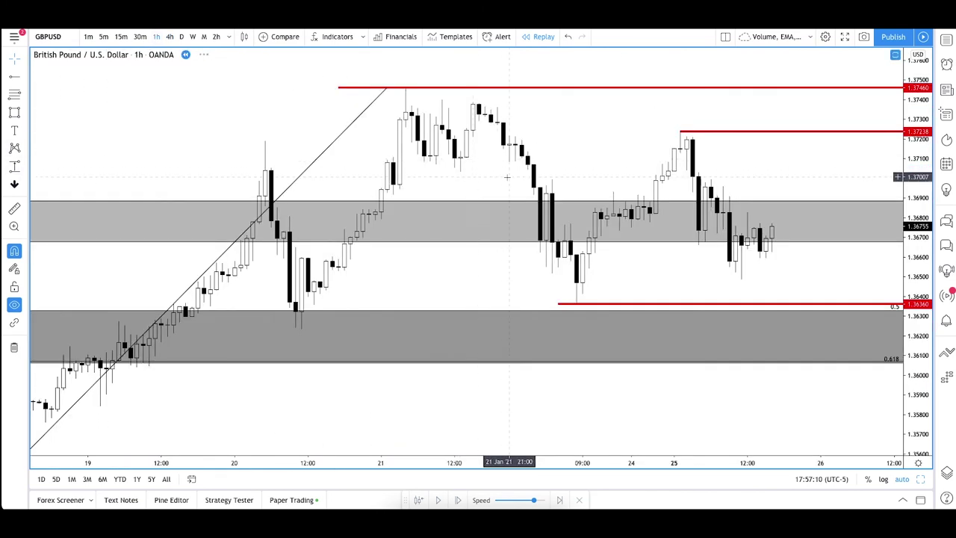
scroll(721, 274, down, 5)
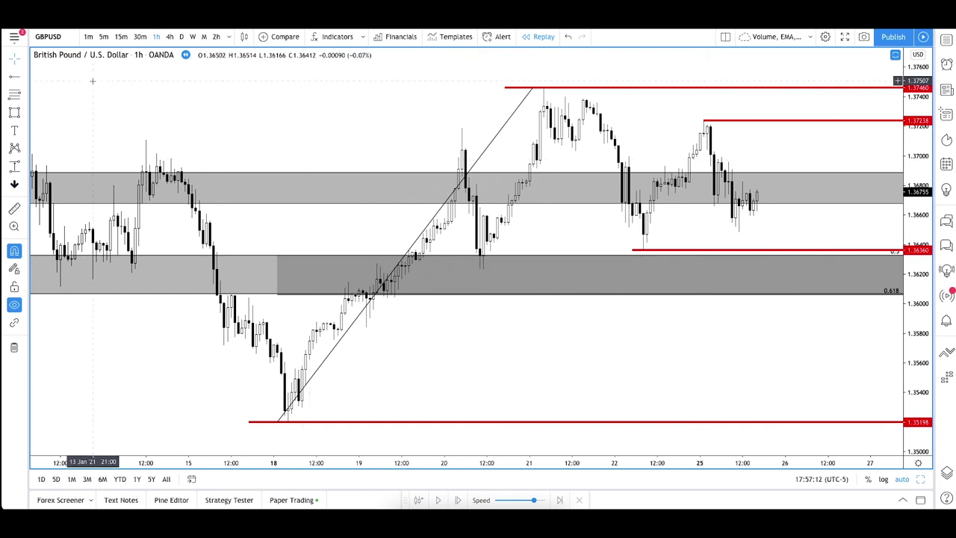
click(20, 77)
click(60, 76)
drag(472, 257, 476, 293)
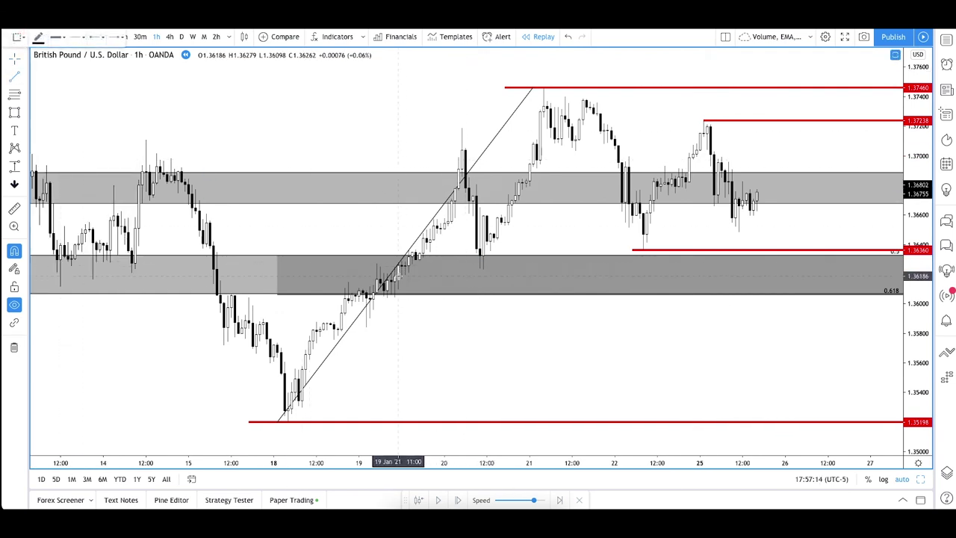
mouse_move(328, 292)
mouse_down()
mouse_move(651, 206)
mouse_move(803, 211)
mouse_up()
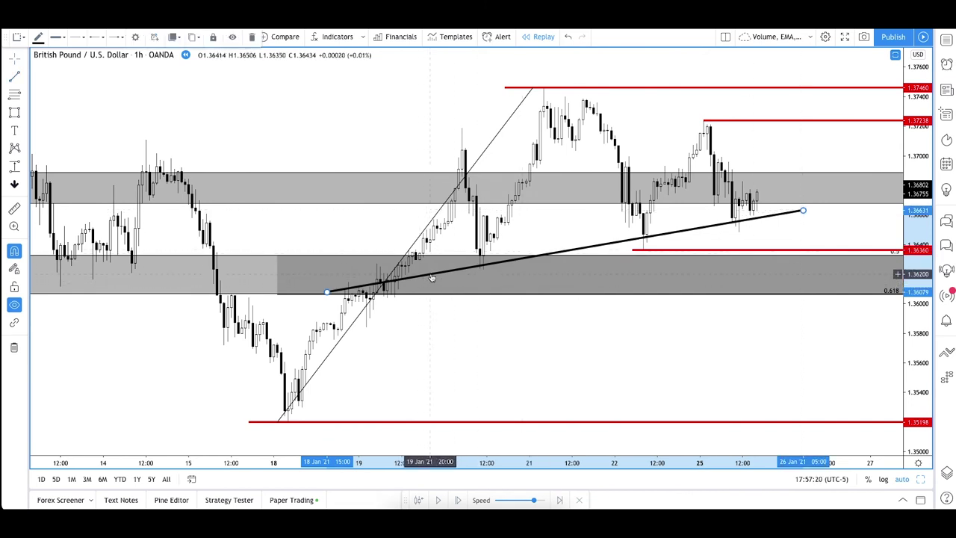
key(Delete)
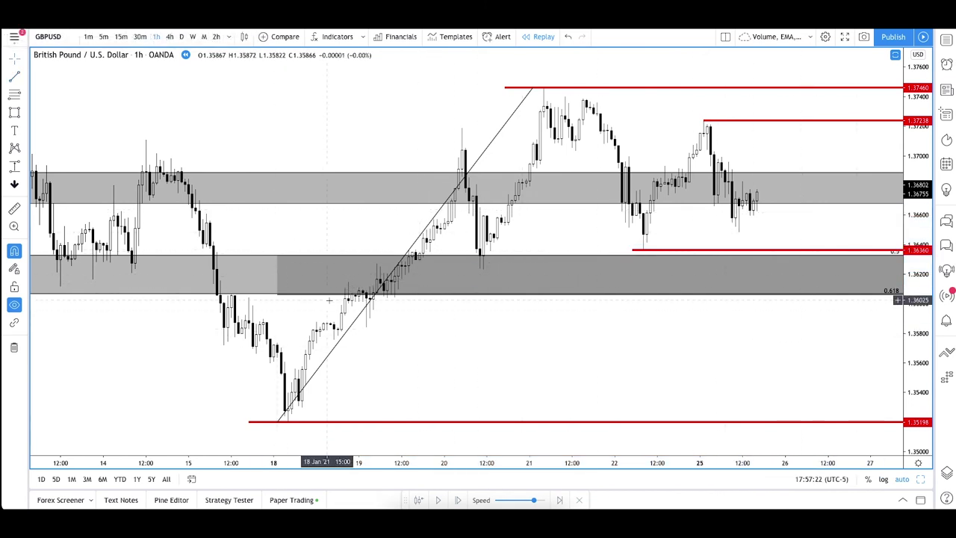
Set the hide option to indicators only and turn hiding off to show the indicators on the 1-hour chart
click(23, 306)
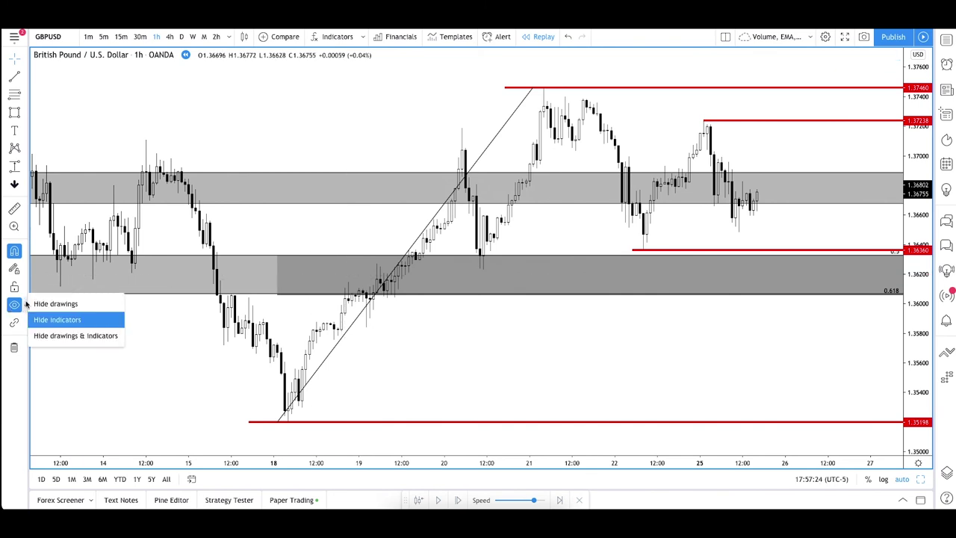
click(65, 318)
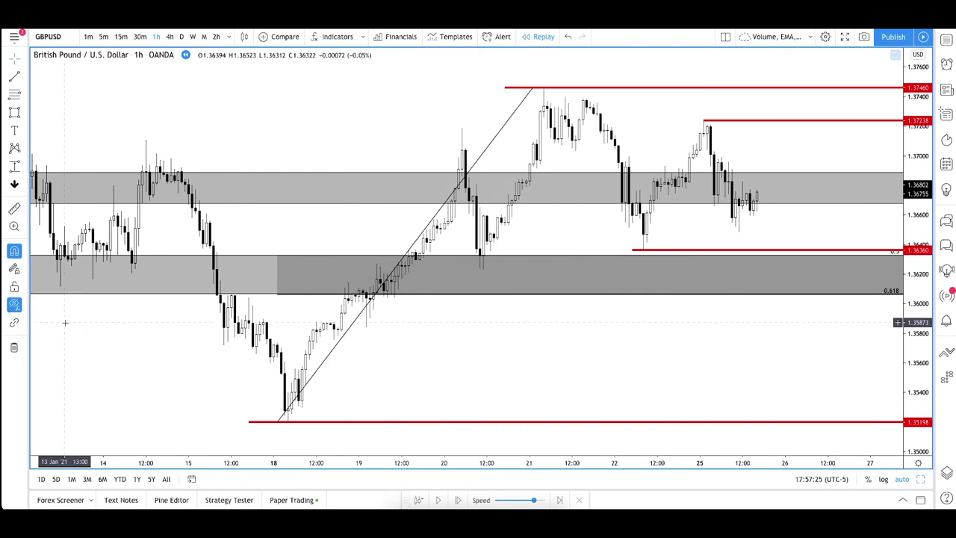
click(14, 304)
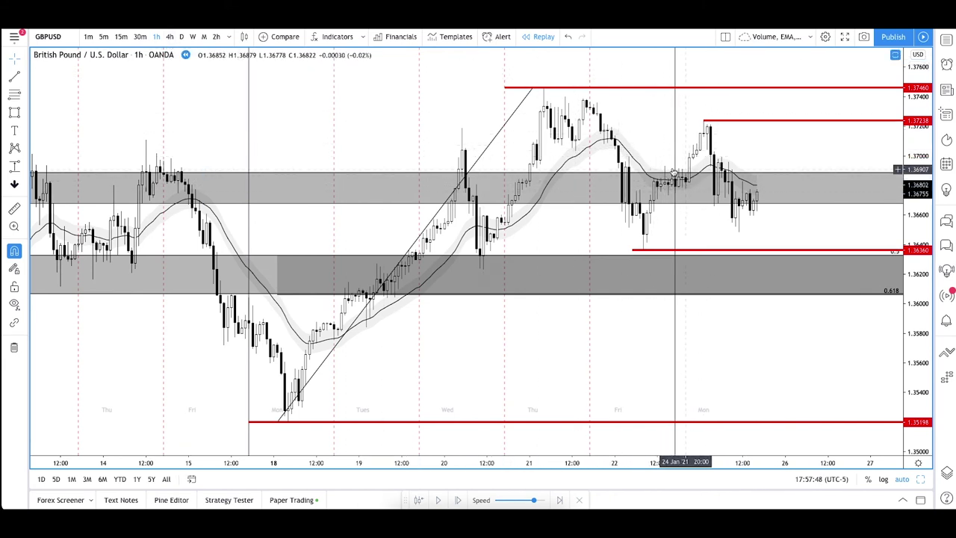
Compare price against the marked zones on the 4-hour and 15-minute charts, and return to the 1-hour chart
click(170, 36)
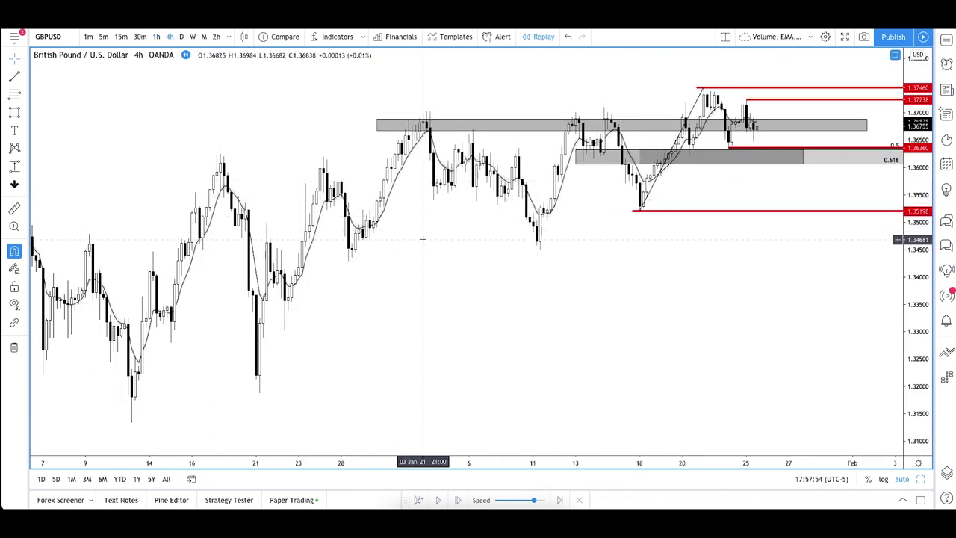
scroll(423, 239, up, 5)
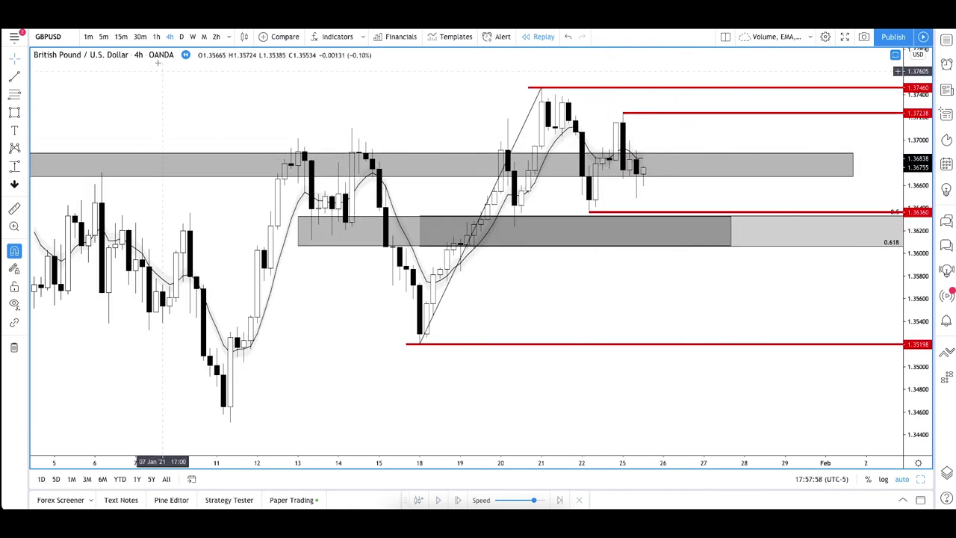
click(121, 37)
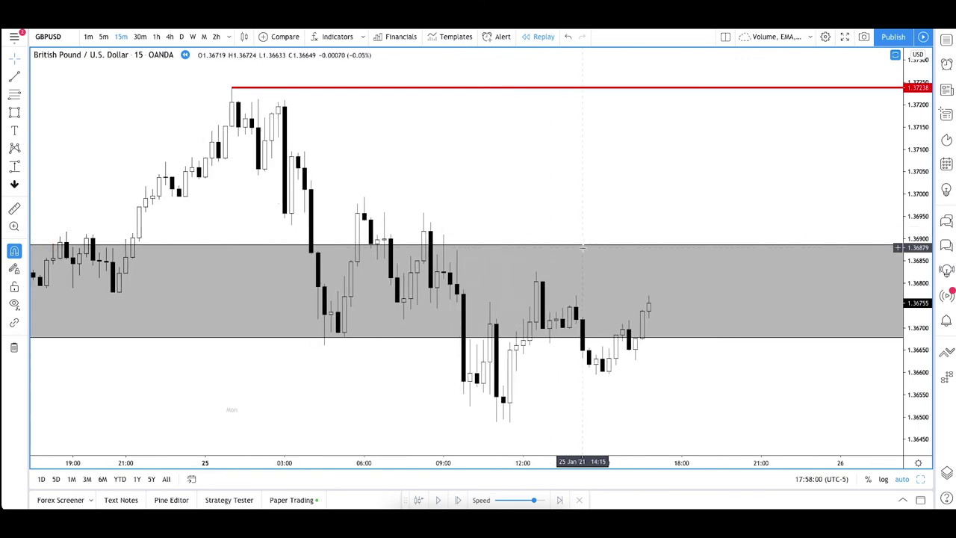
scroll(582, 247, up, 2)
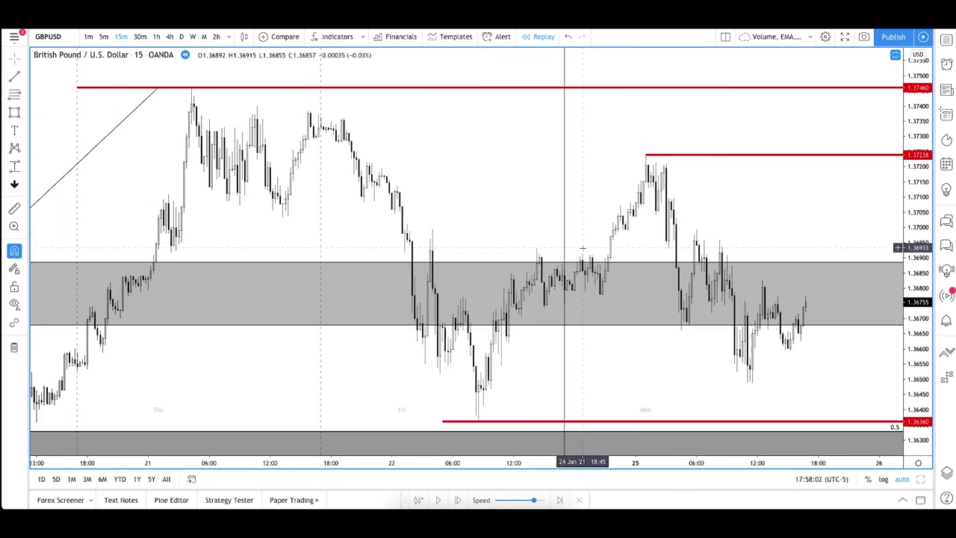
scroll(582, 248, down, 1)
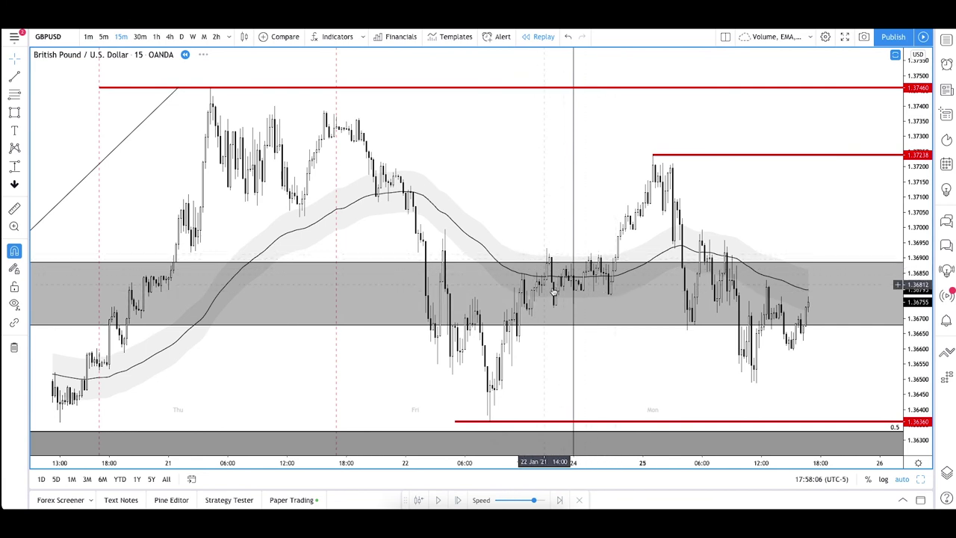
click(156, 36)
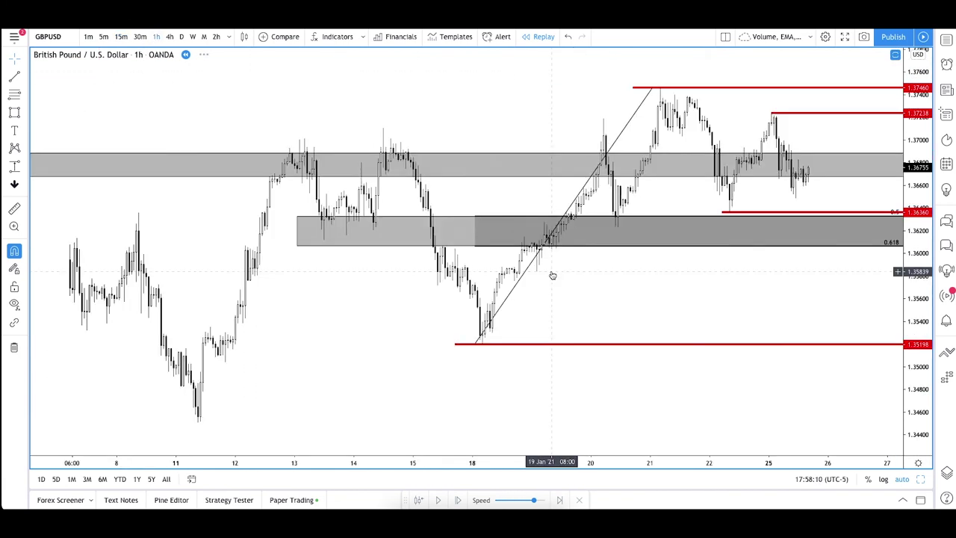
Draw a rectangle over the 1-hour consolidation from 22 to 26 January, between about 1.3688 and 1.3678
scroll(553, 277, down, 5)
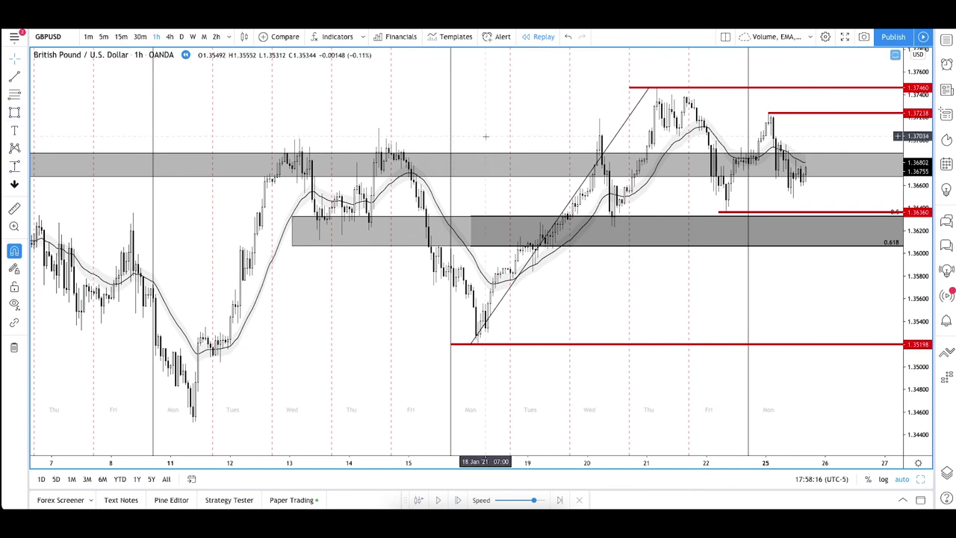
scroll(515, 142, down, 3)
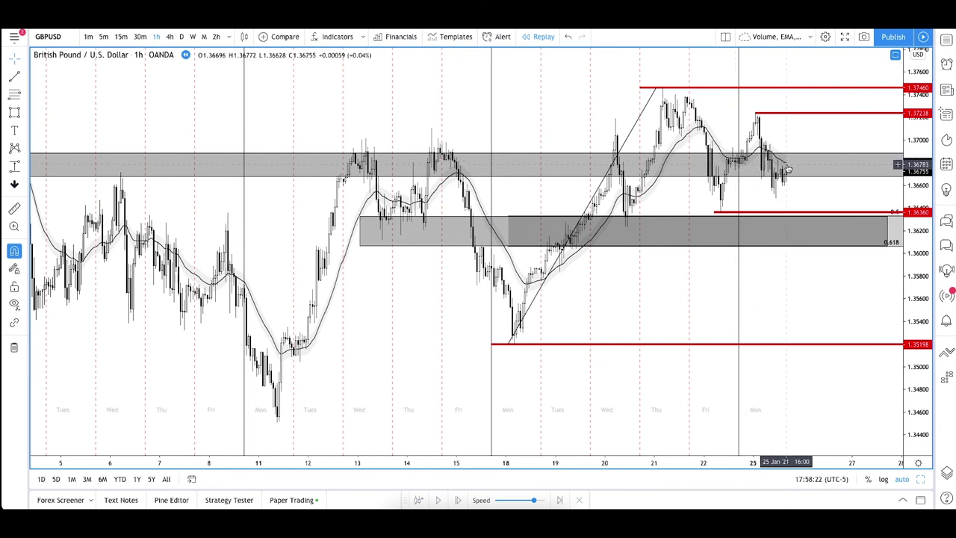
click(14, 114)
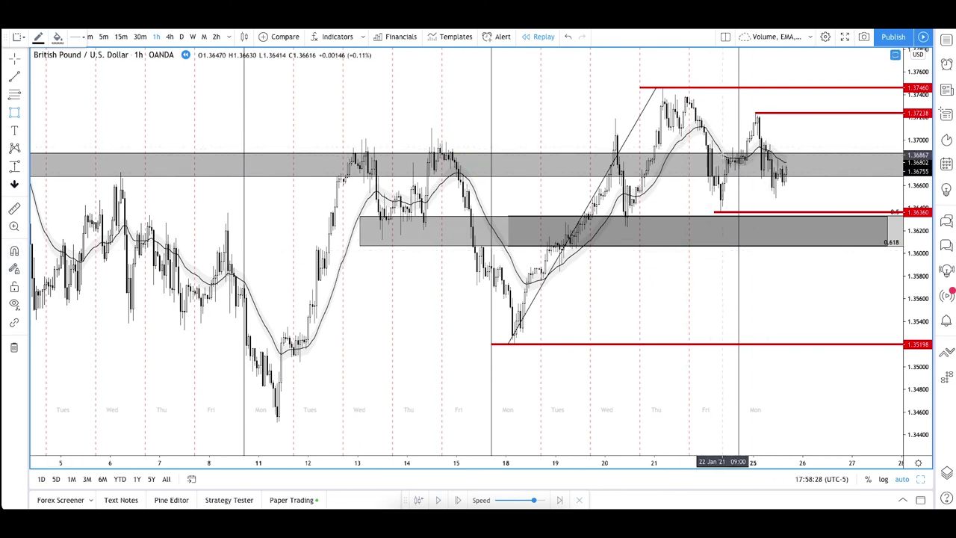
click(720, 155)
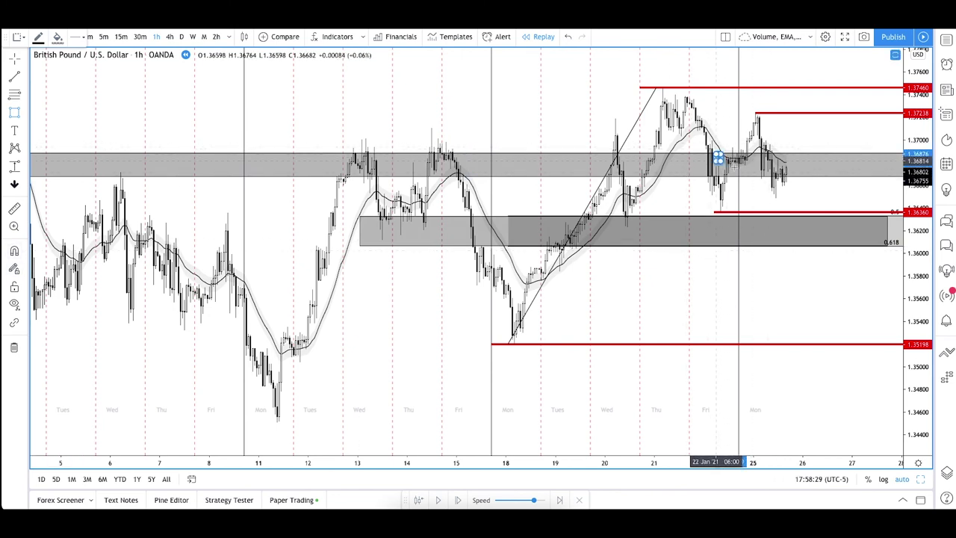
click(813, 163)
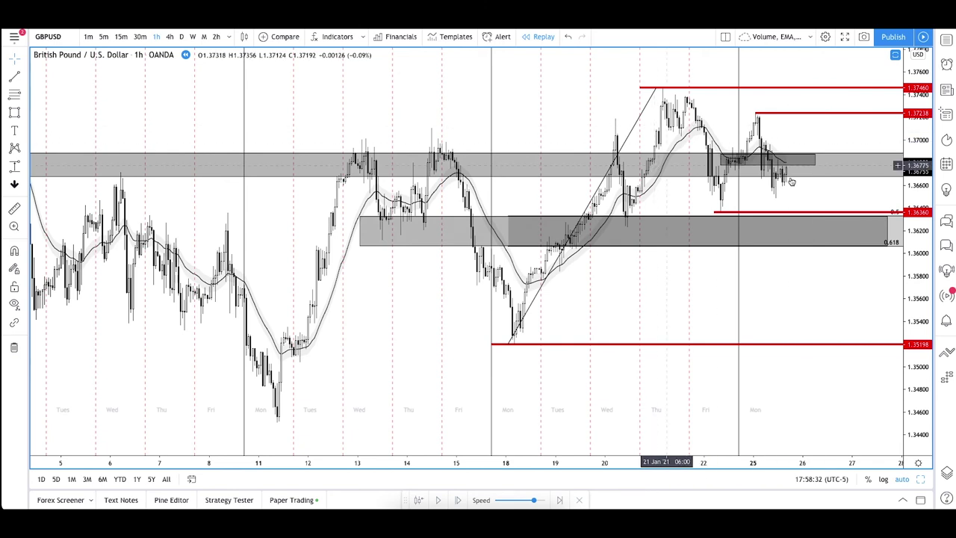
Examine the 26 January move into the retracement zone on the 1-hour and 4-hour charts, ending on the 1-hour timeframe
click(786, 166)
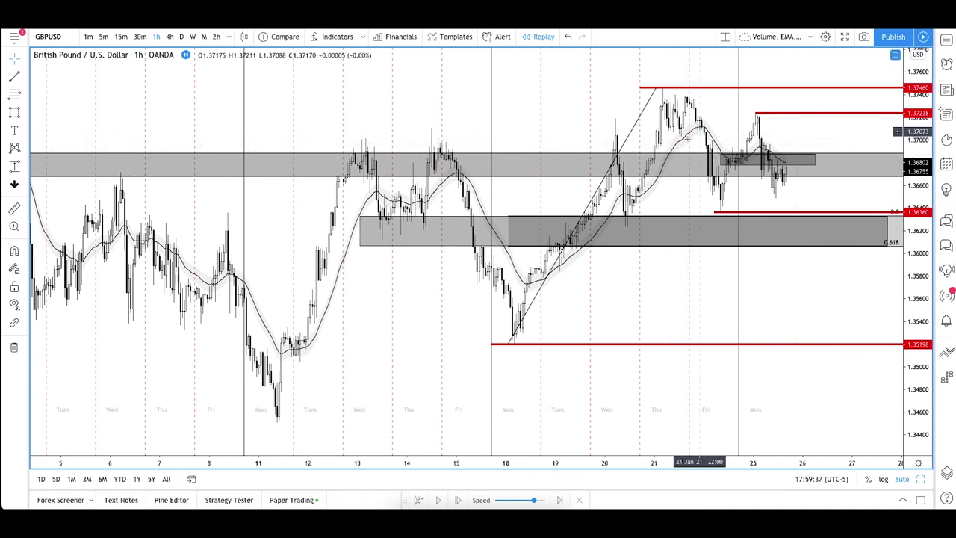
click(769, 156)
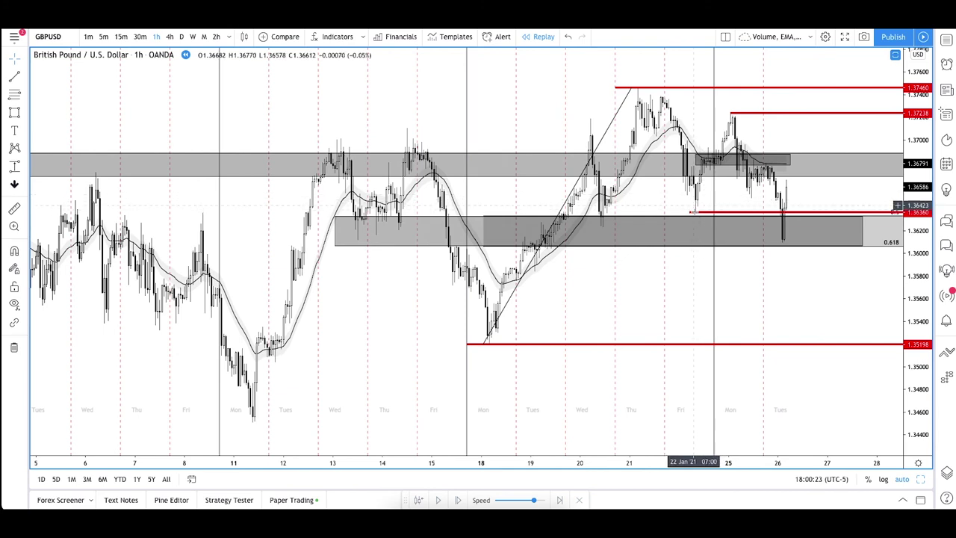
scroll(783, 247, up, 4)
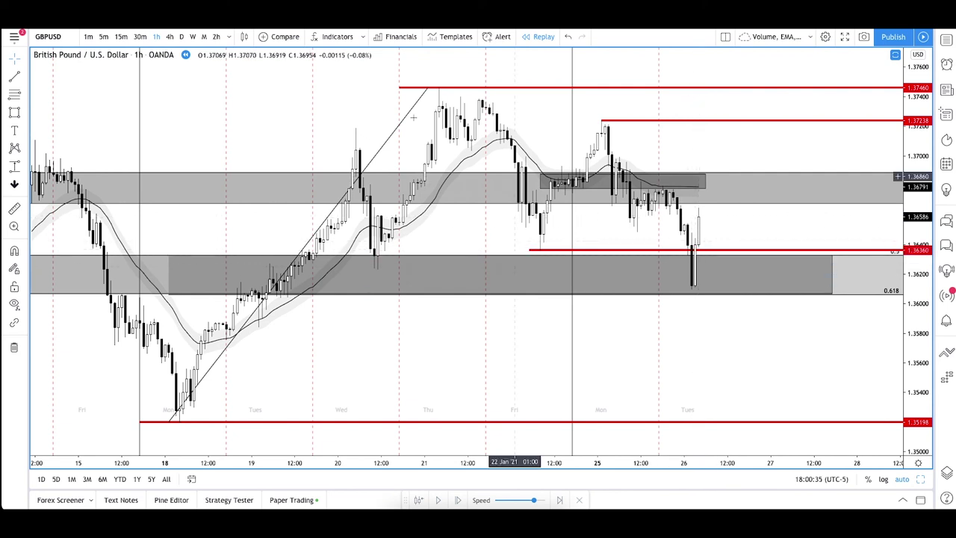
click(170, 36)
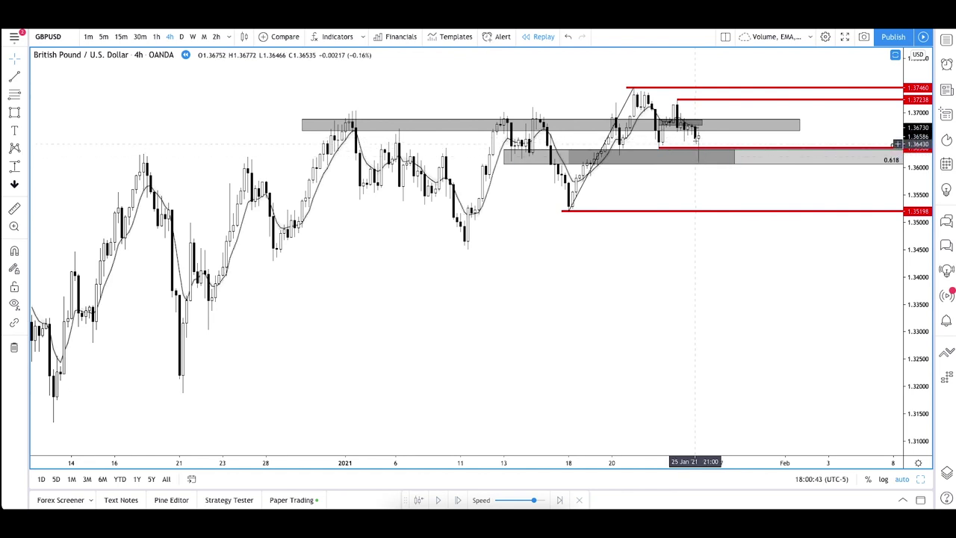
scroll(694, 142, right, 5)
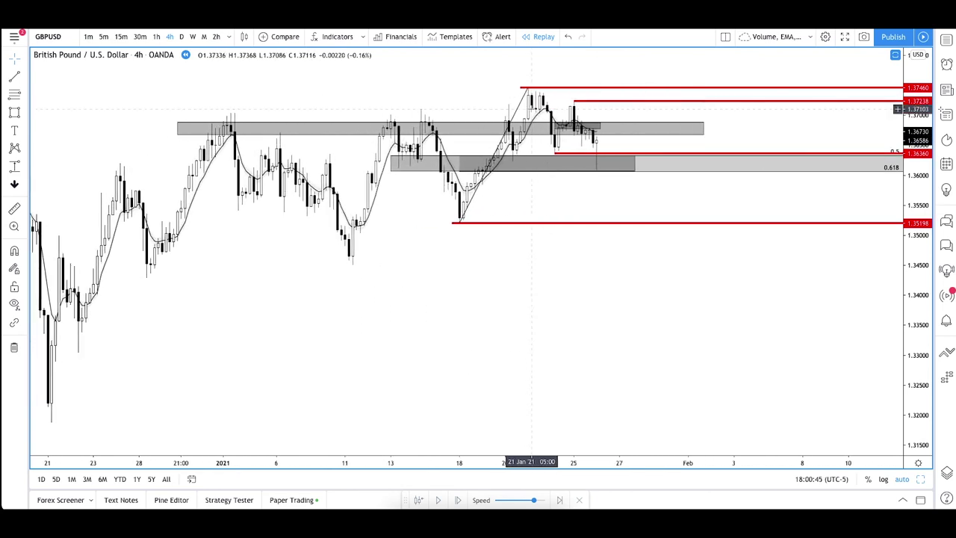
scroll(532, 109, up, 1)
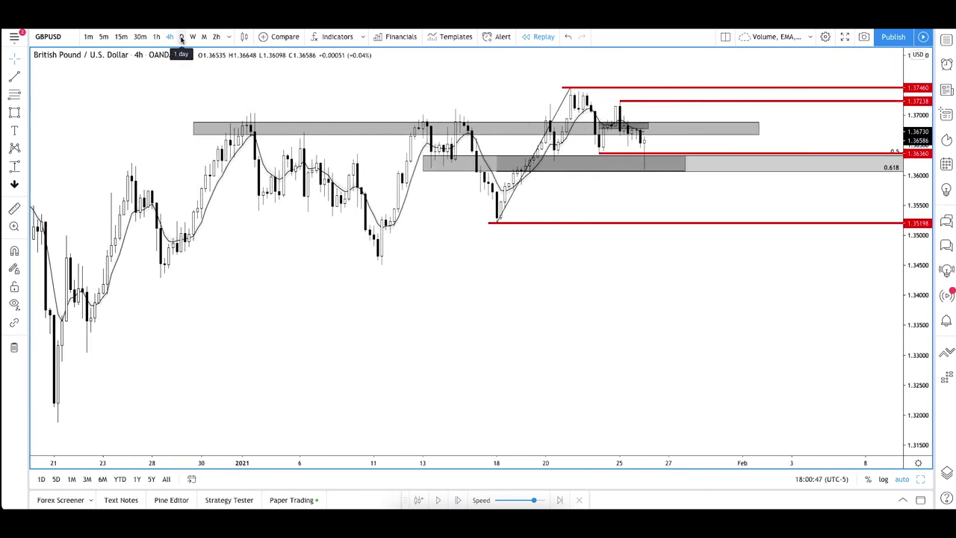
click(633, 166)
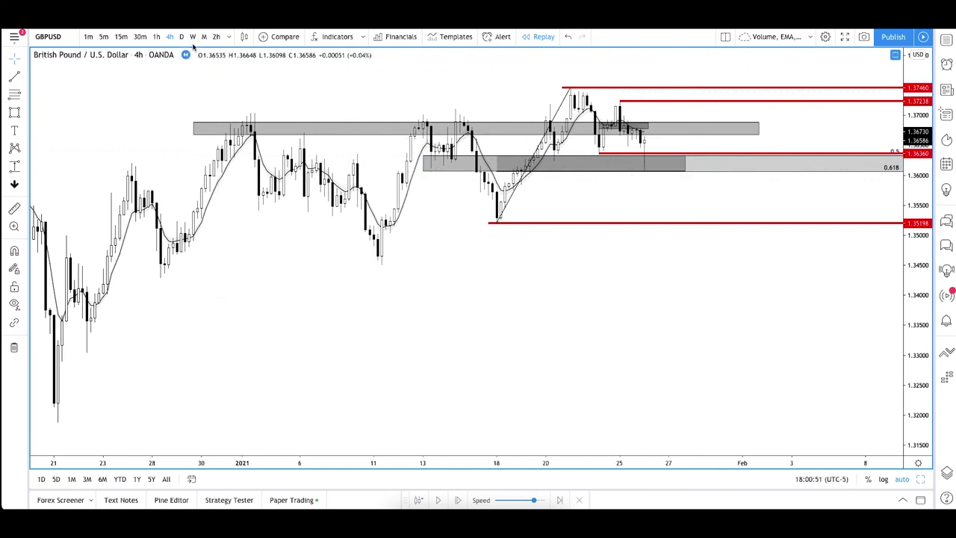
click(157, 36)
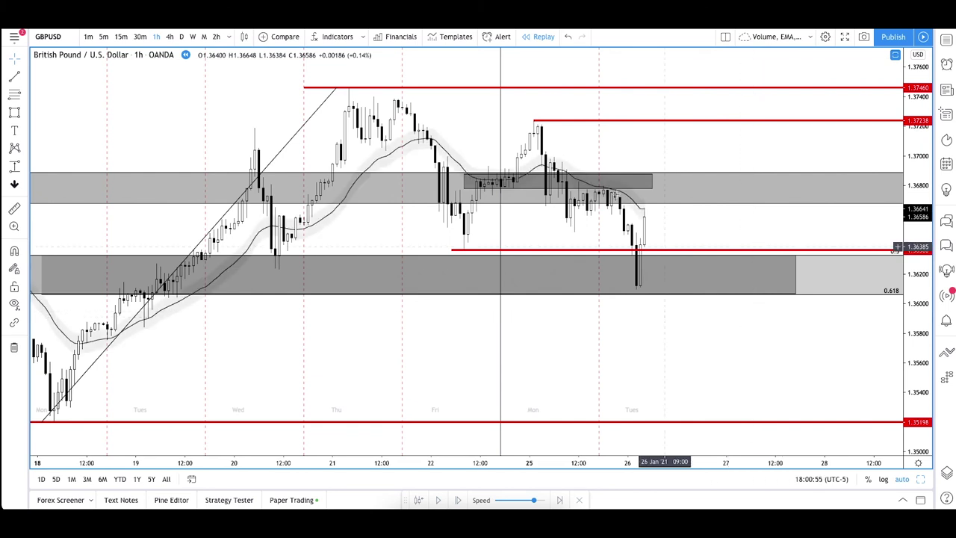
click(642, 275)
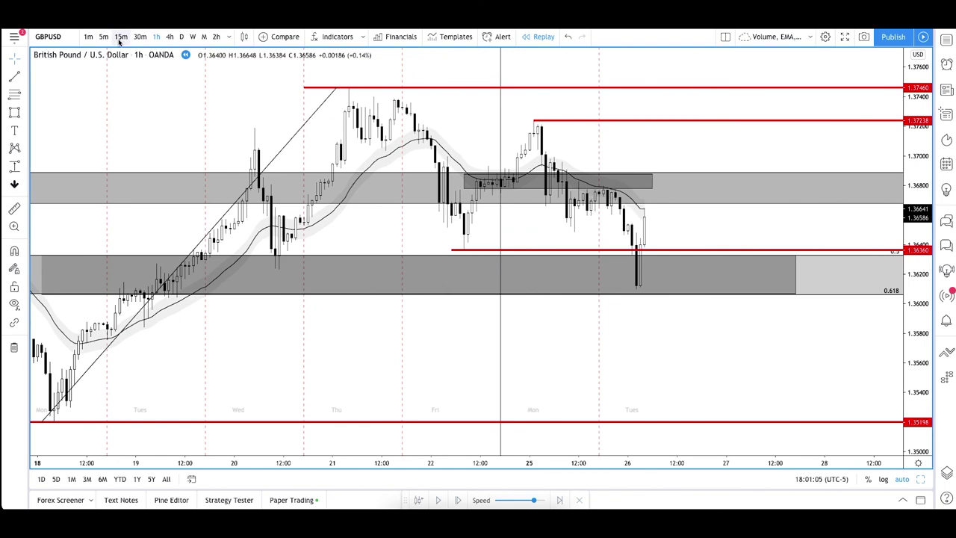
On the 5-minute chart, draw a descending trend line from 25 January 20:50 at 1.36841 to 26 January 05:15 at 1.36282
click(105, 38)
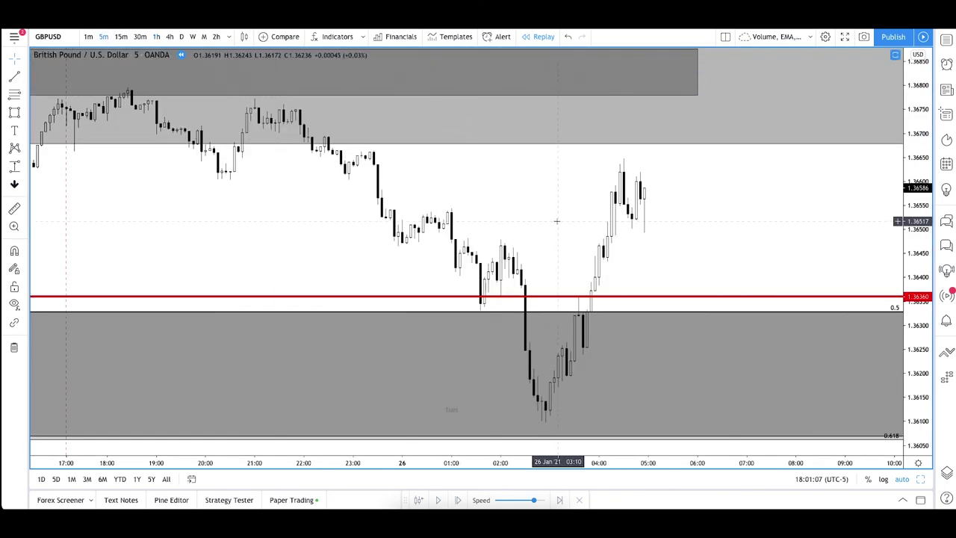
scroll(556, 222, down, 5)
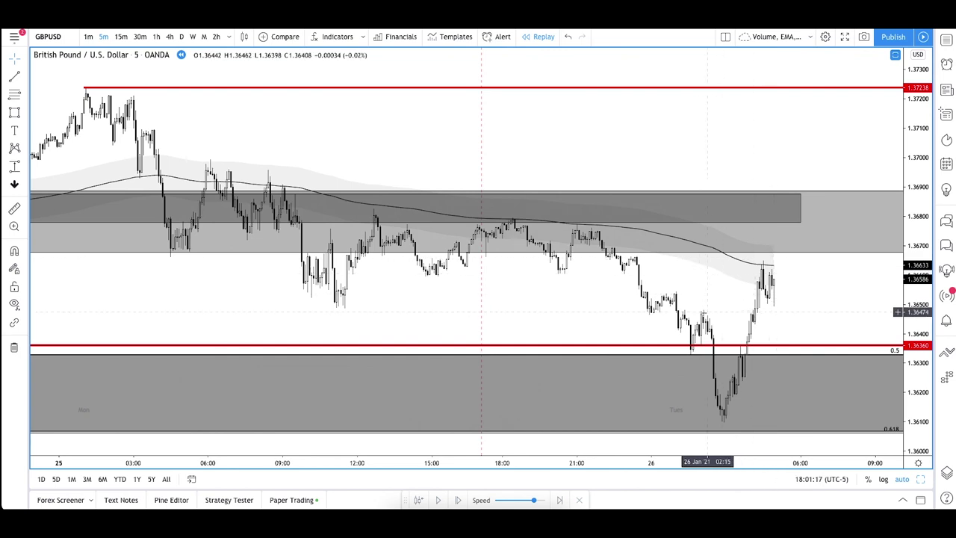
scroll(684, 309, down, 1)
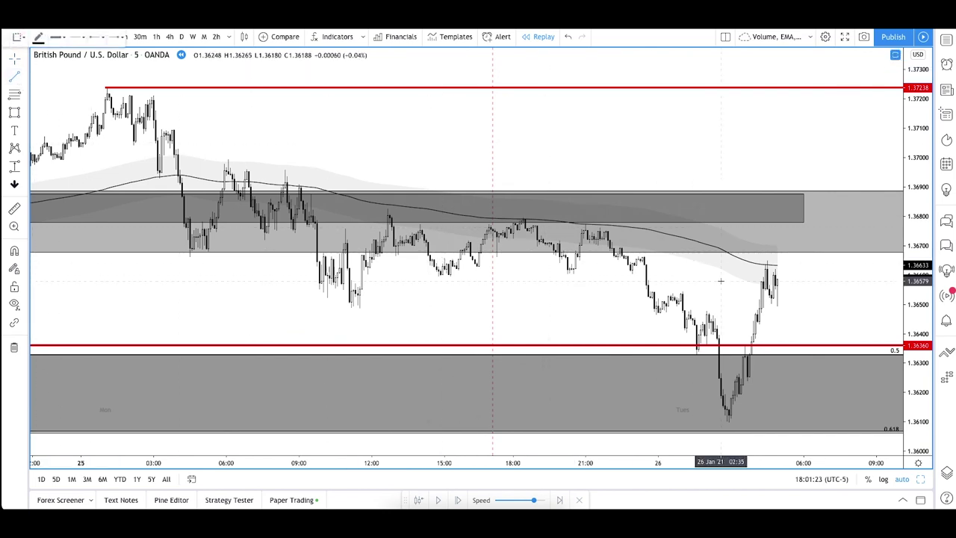
click(582, 204)
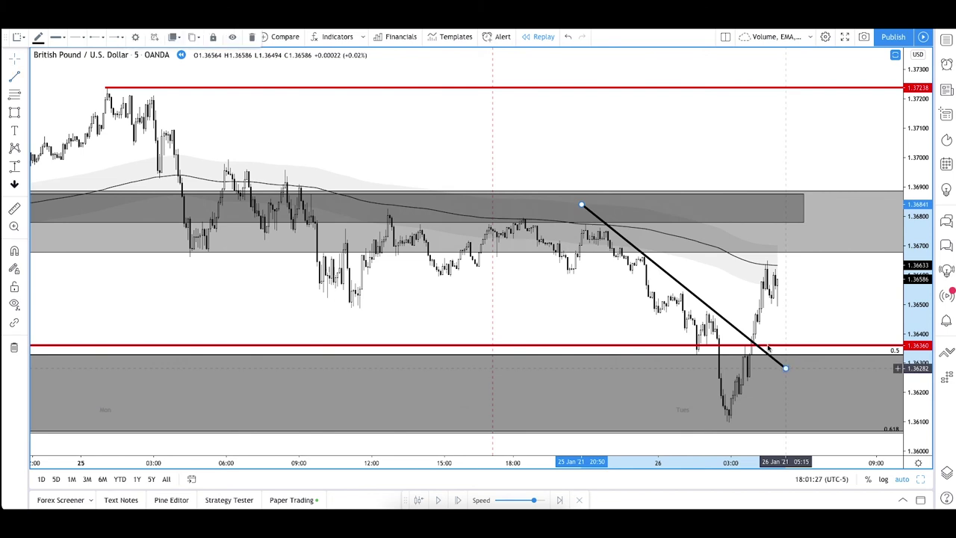
click(785, 368)
Draw a level line at about 1.36474 from 25 January 08:10 to 26 January 09:00 and straighten it
scroll(673, 326, down, 3)
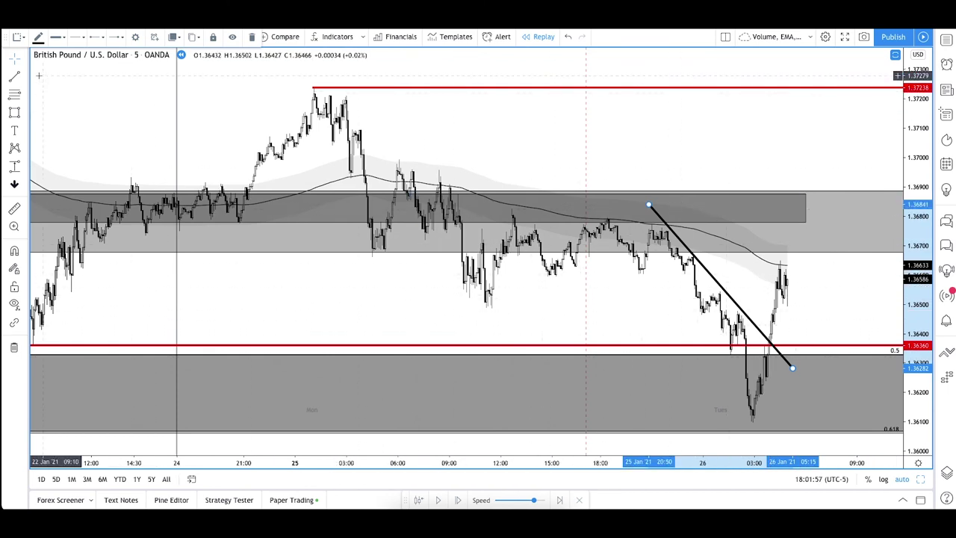
click(438, 308)
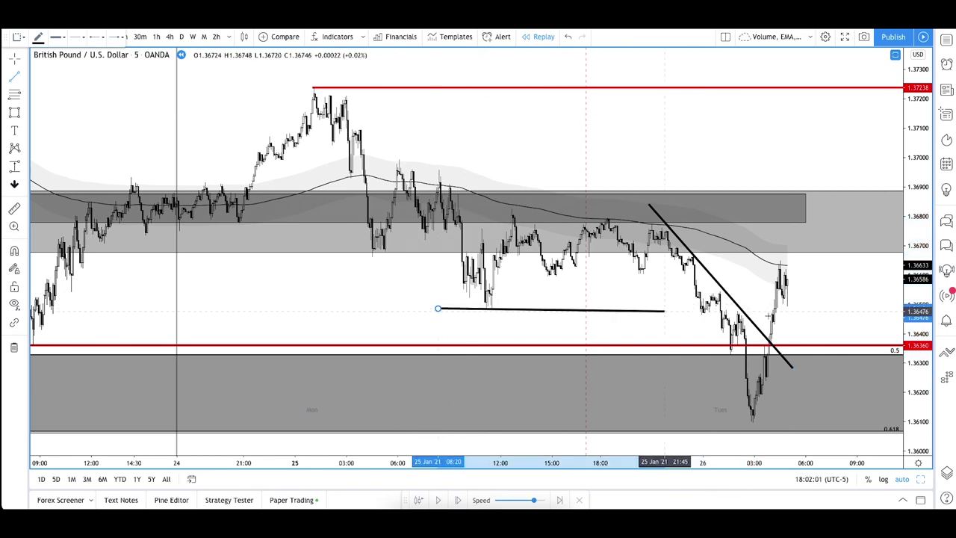
click(857, 311)
drag(438, 309, 435, 313)
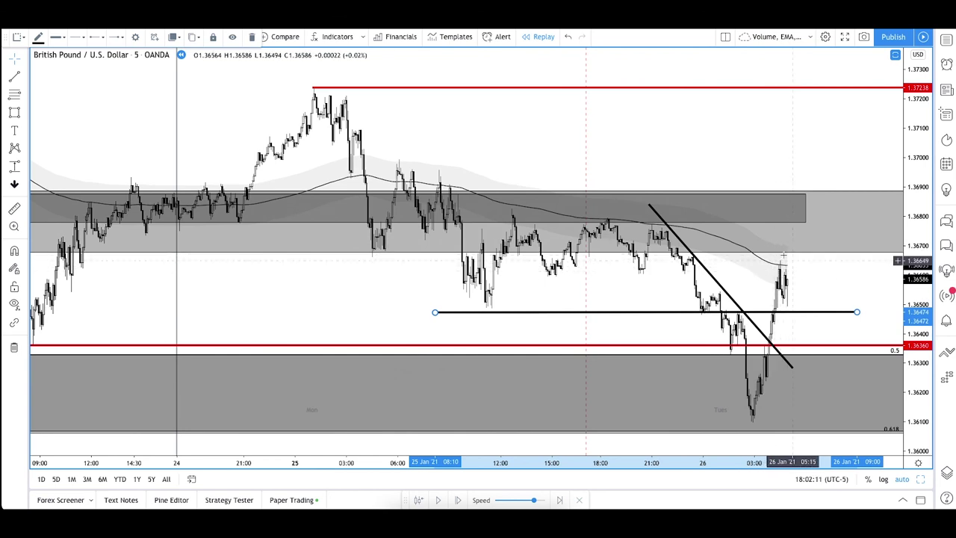
Delete the 1-hour consolidation rectangle and the larger grey zone around it, keeping the retracement zone
click(763, 223)
key(Delete)
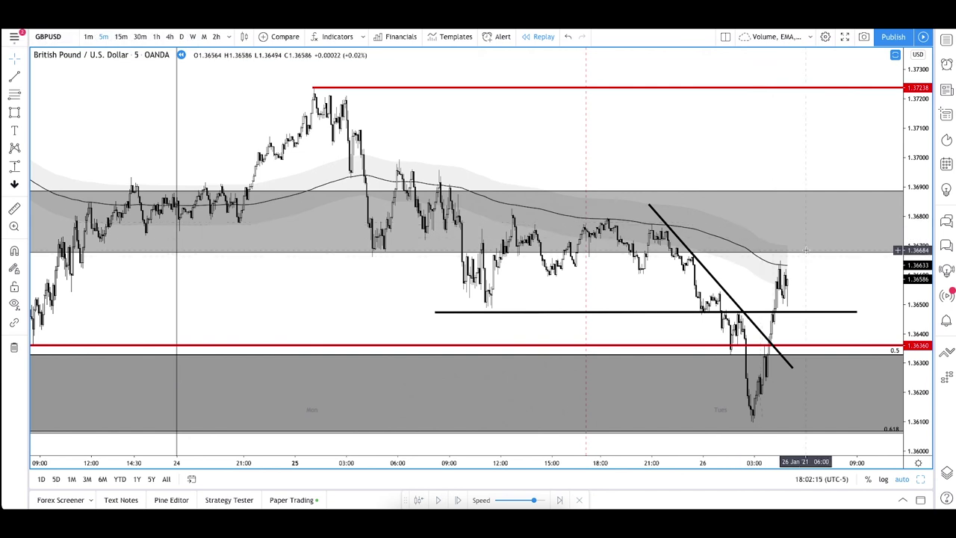
click(807, 253)
key(Delete)
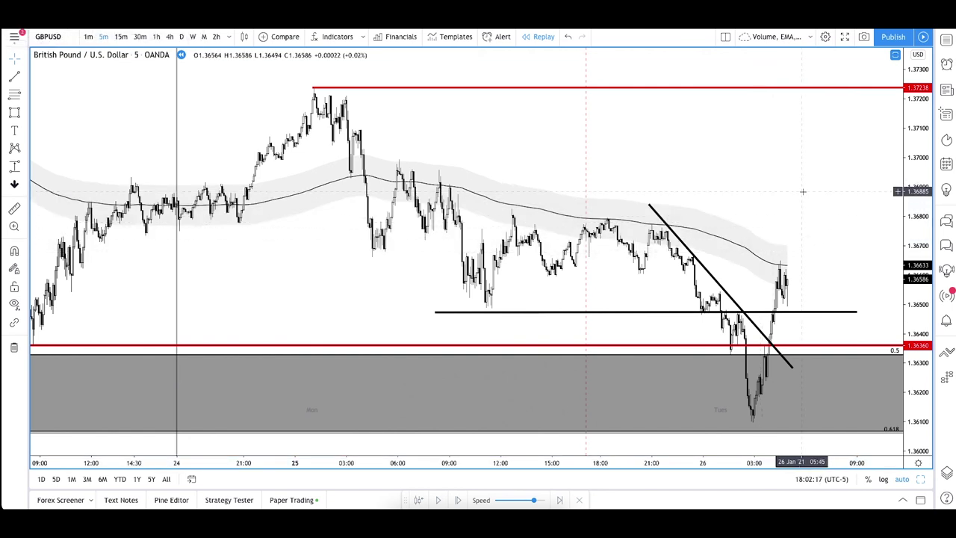
Review the 5-minute swings from 21 to 26 January and advance the bar replay by one candle
scroll(724, 200, up, 2)
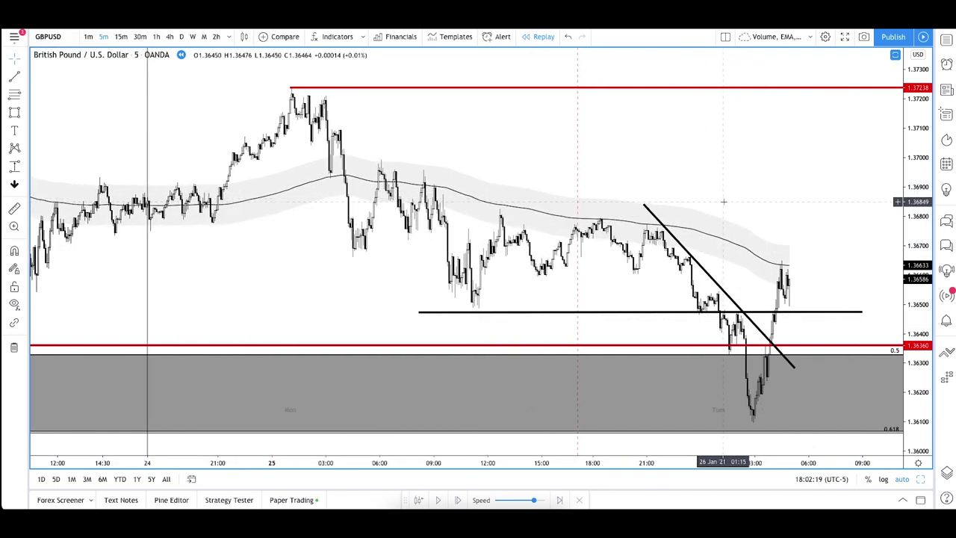
scroll(724, 200, up, 1)
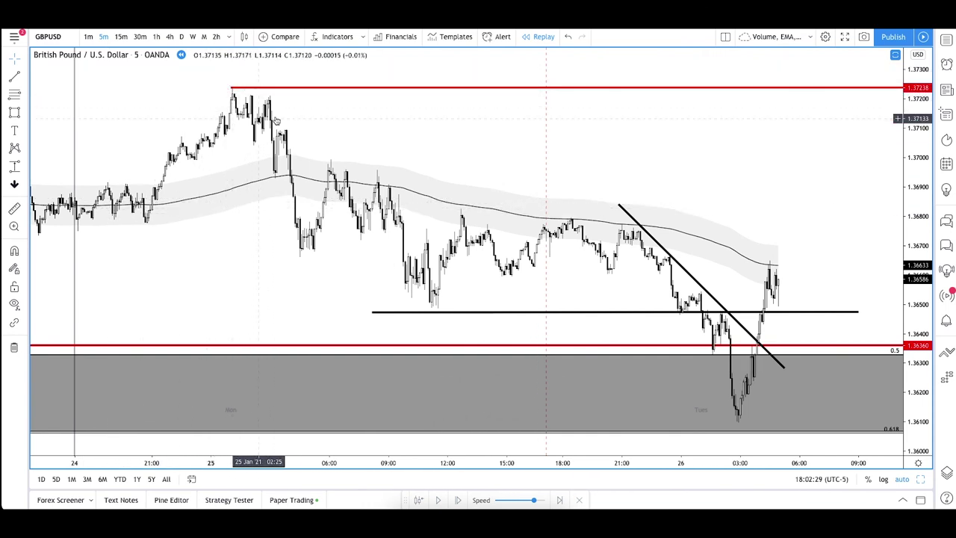
scroll(245, 91, down, 5)
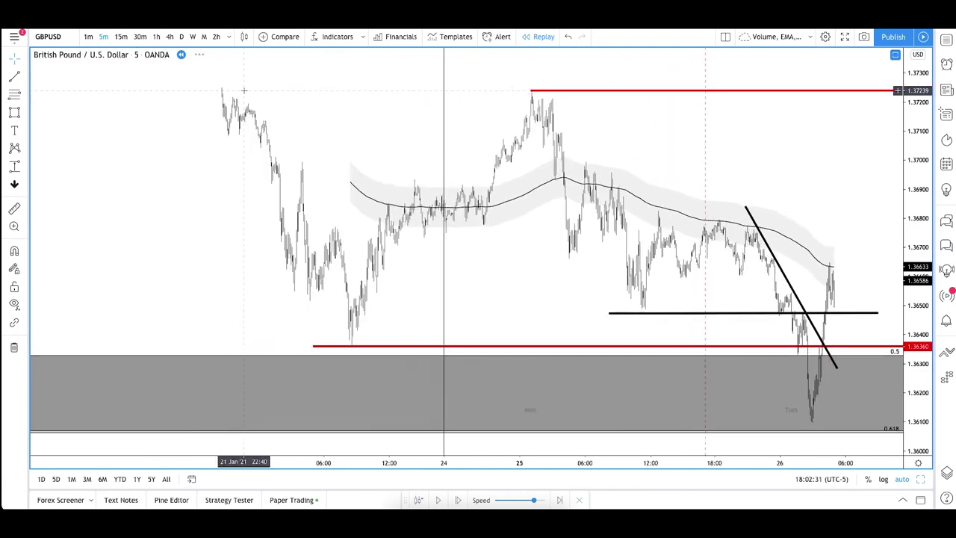
drag(191, 87, 71, 89)
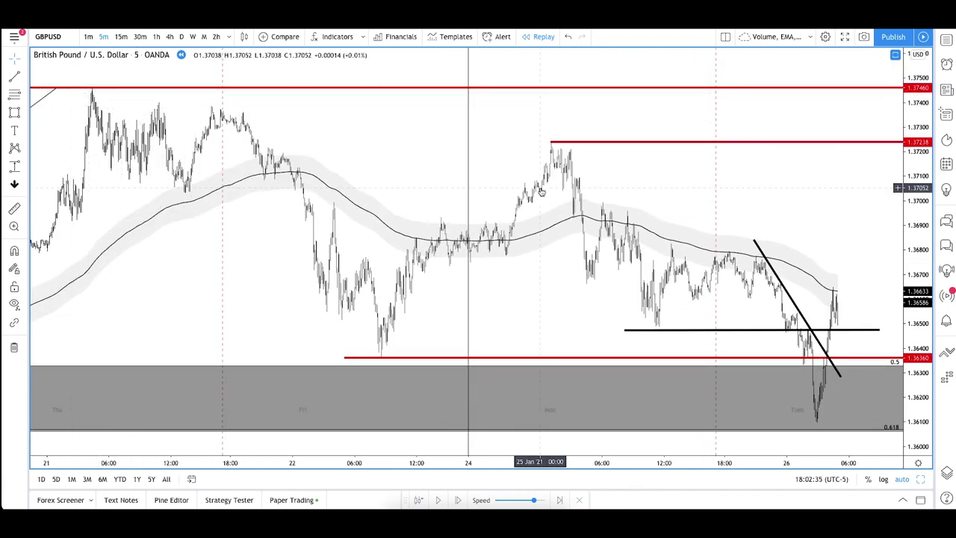
scroll(539, 193, up, 5)
scroll(542, 192, up, 2)
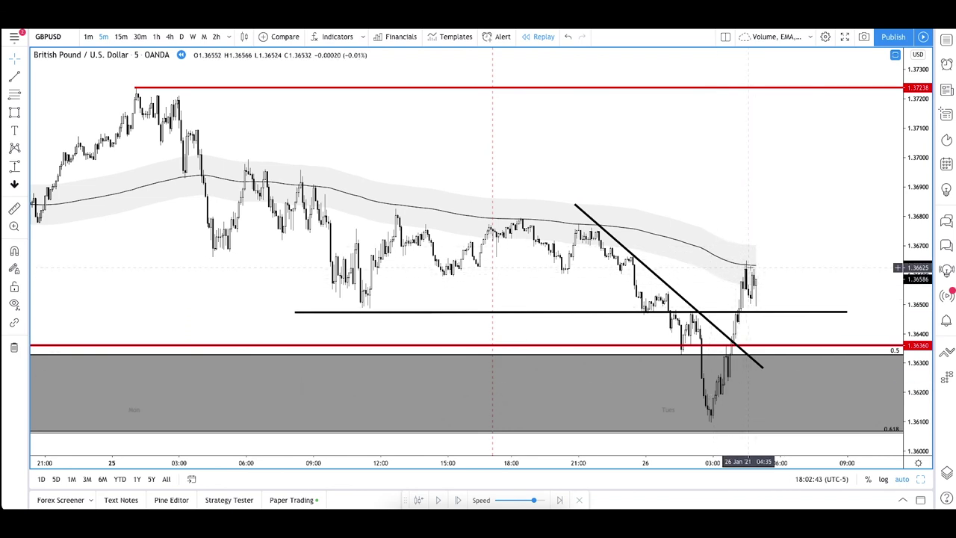
mouse_move(462, 505)
click(460, 499)
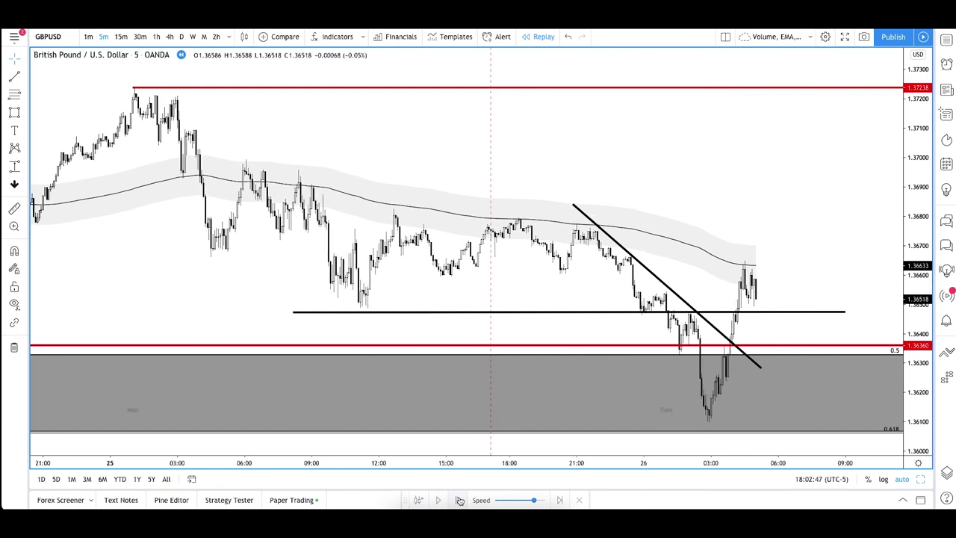
Advance the 5-minute bar replay candle by candle until price pulls back to the black level line around 05:35
click(460, 500)
click(460, 500)
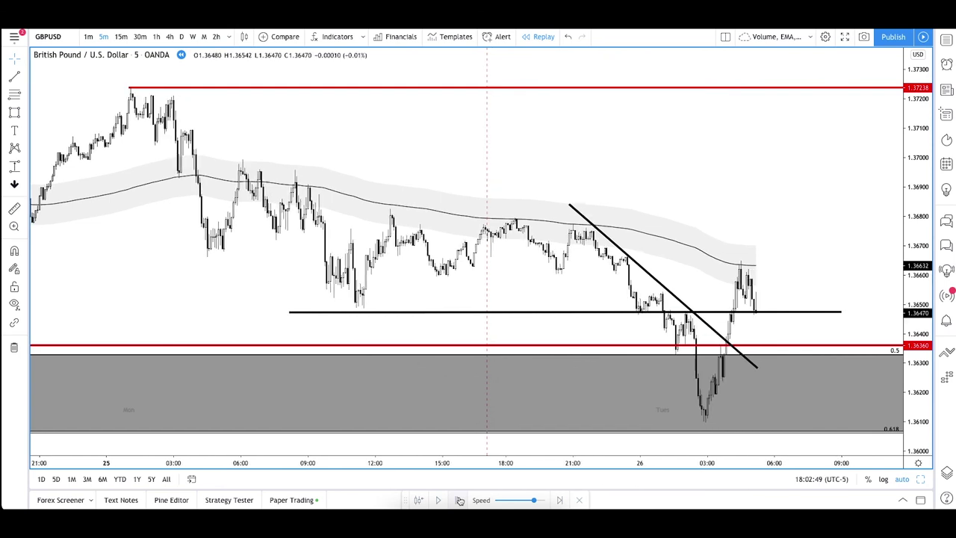
click(460, 500)
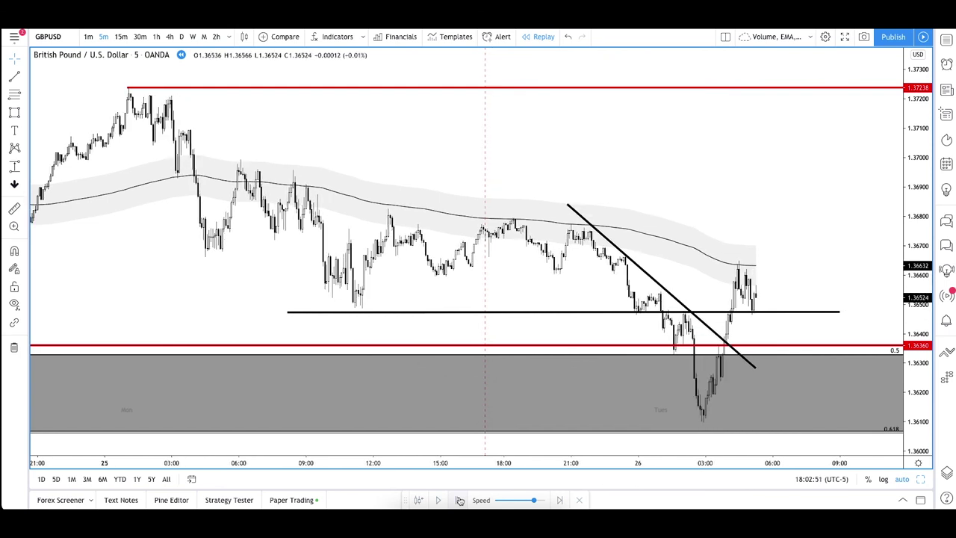
click(461, 499)
click(460, 499)
click(460, 500)
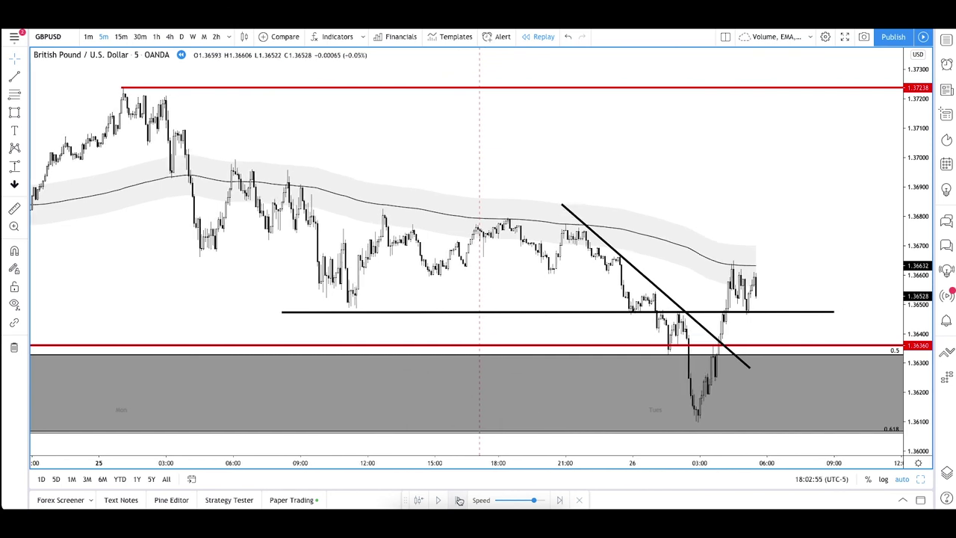
click(460, 500)
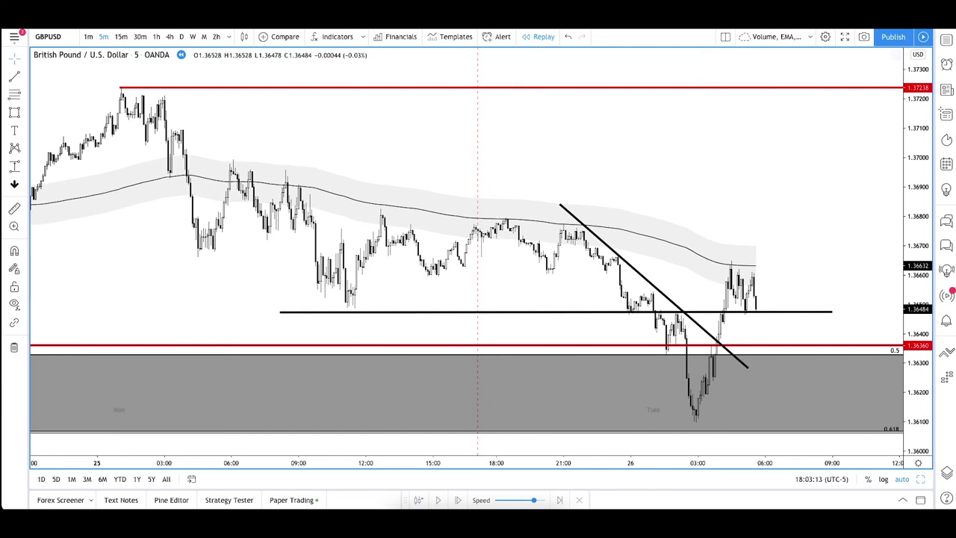
Box the consolidation from 26 January 03:25, between about 1.3662 and 1.3647, and advance the replay until a candle breaks above it
click(14, 112)
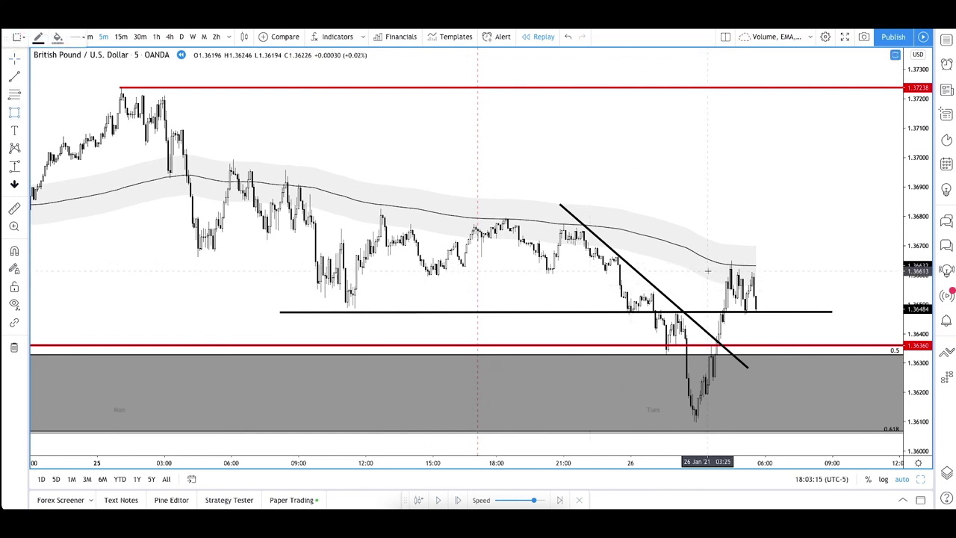
drag(707, 268, 789, 311)
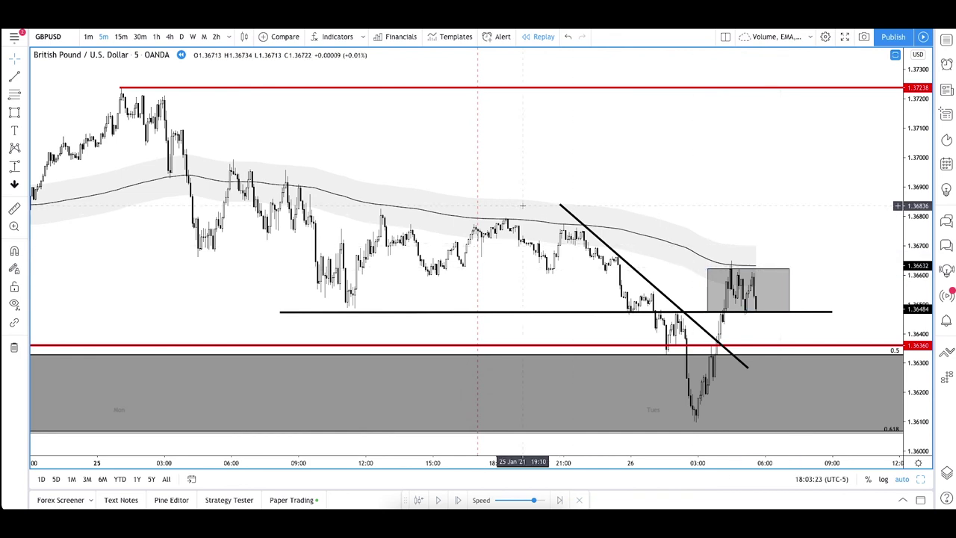
click(461, 499)
click(460, 500)
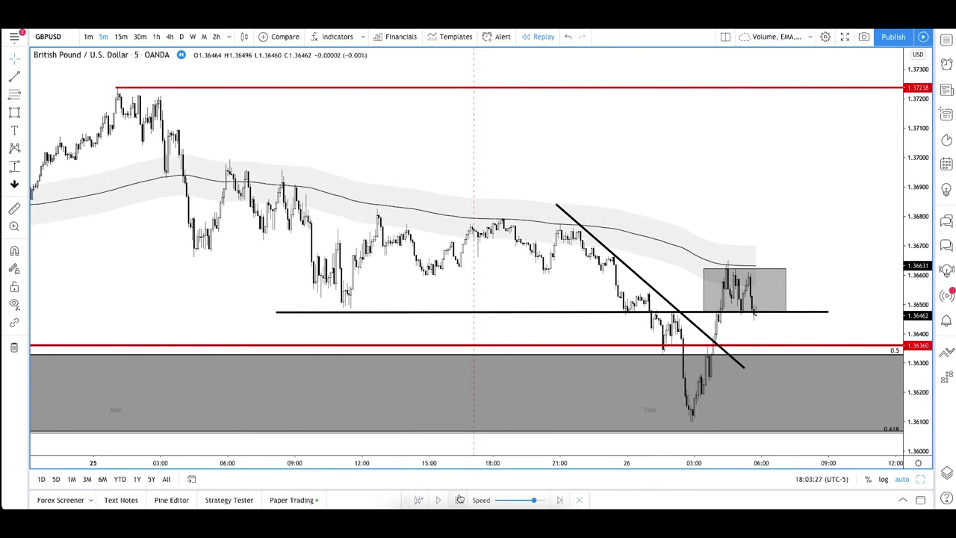
click(460, 499)
click(460, 500)
click(460, 500)
click(460, 500)
click(460, 500)
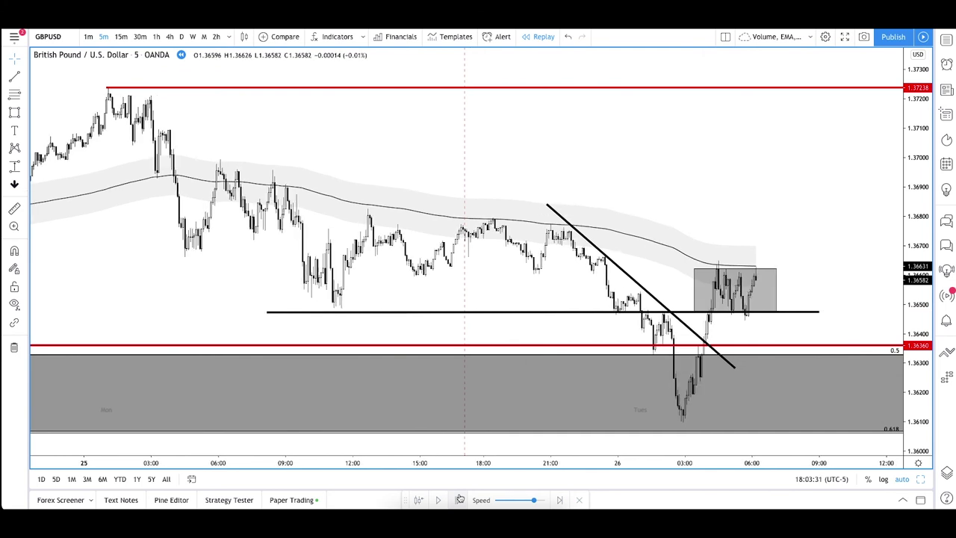
click(460, 500)
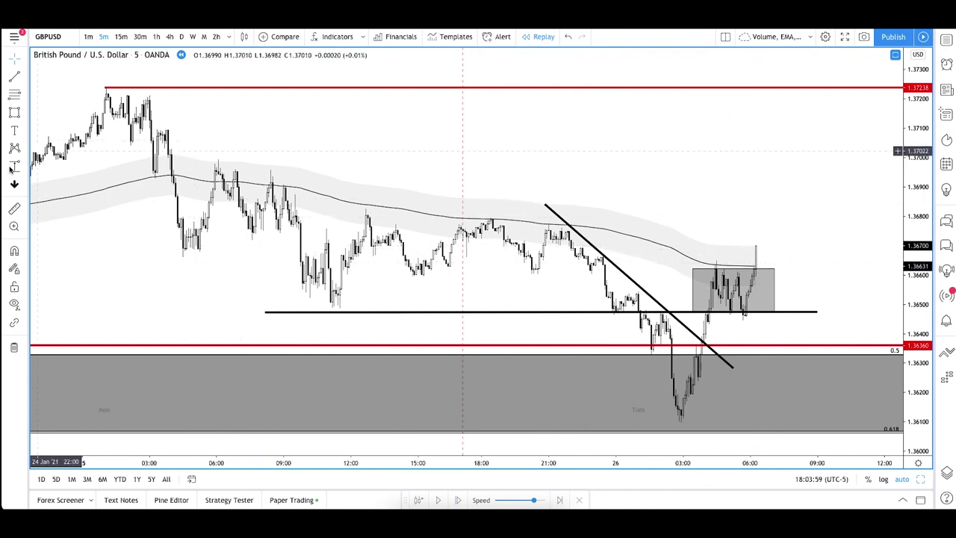
Measure the price range from the top of the consolidation box to the breakout candle's high and remove the measurement
shift+click(756, 268)
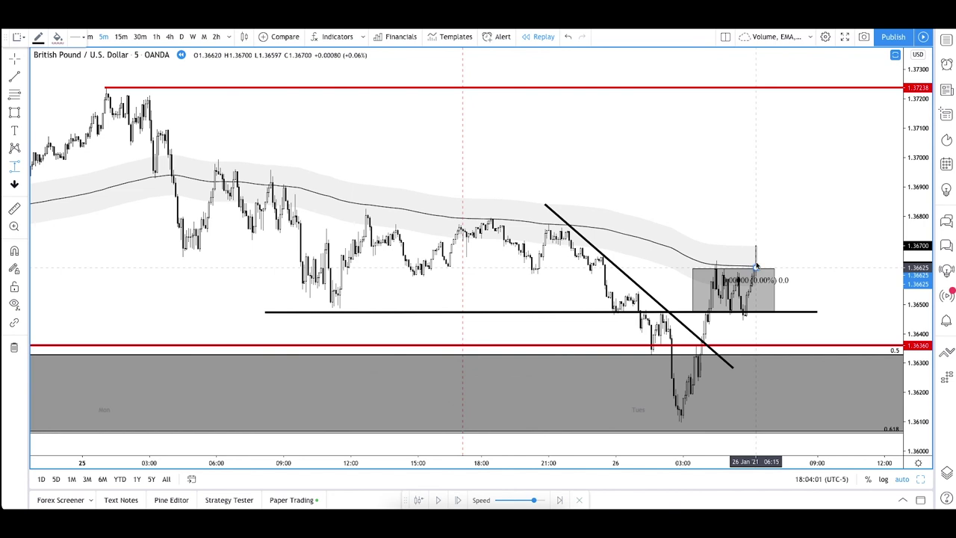
click(756, 247)
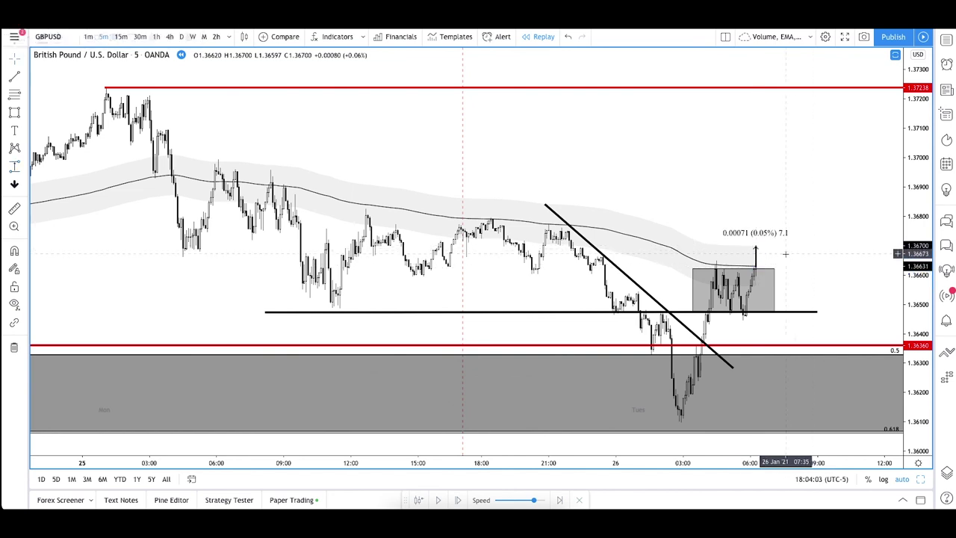
click(758, 259)
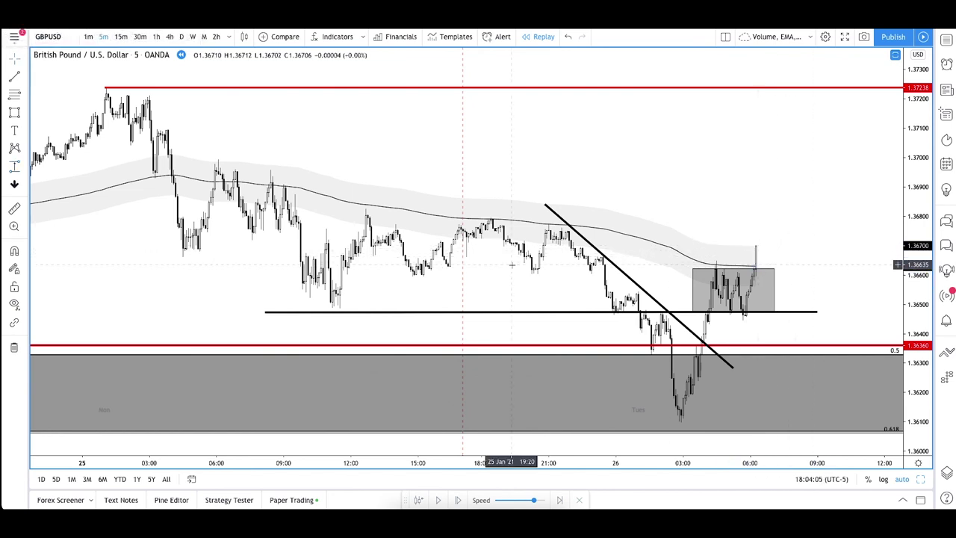
Place a long position at the 06:15 candle with entry 1.36700, target 1.37236 and stop 1.36433
click(29, 170)
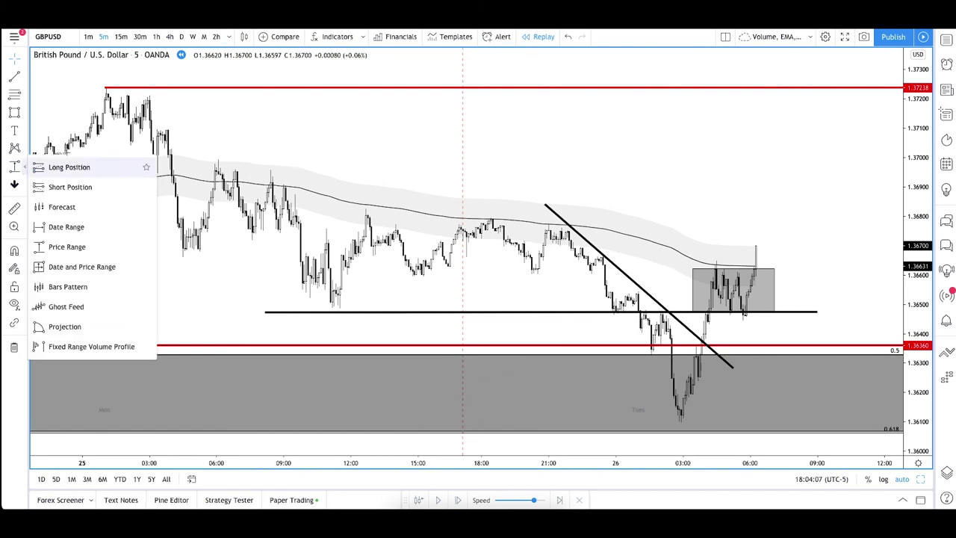
click(45, 166)
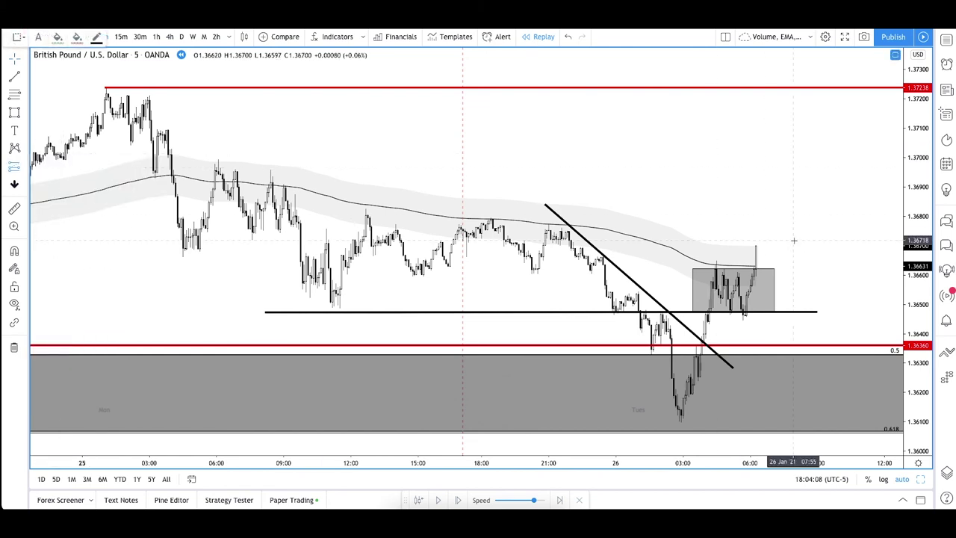
click(756, 245)
drag(756, 178, 758, 88)
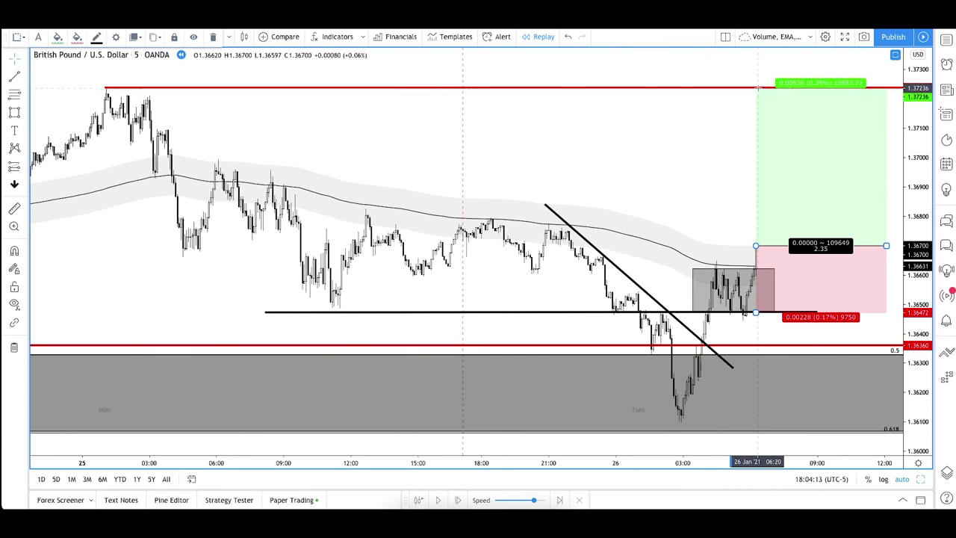
drag(756, 314, 756, 325)
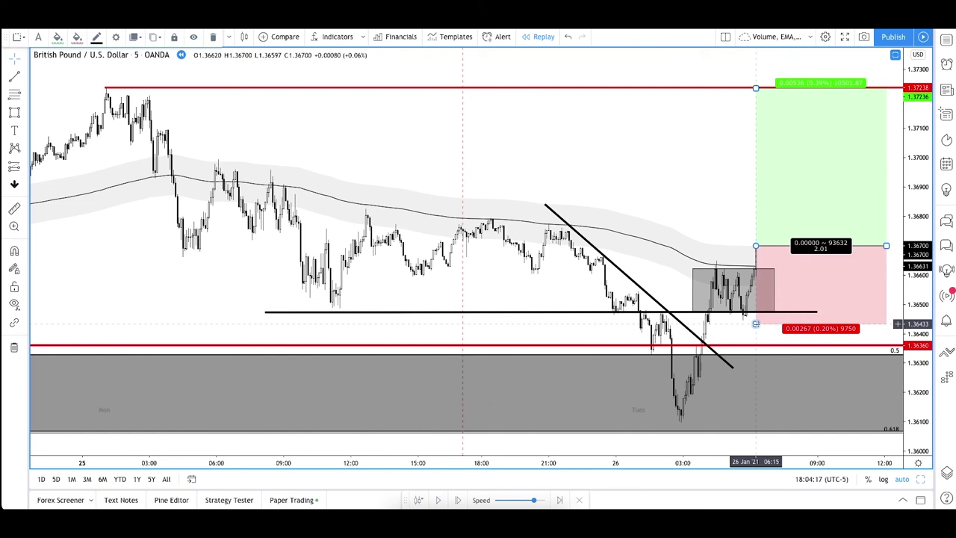
Set the long position's stop level to 250 ticks and its profit level to 500 ticks
double_click(812, 279)
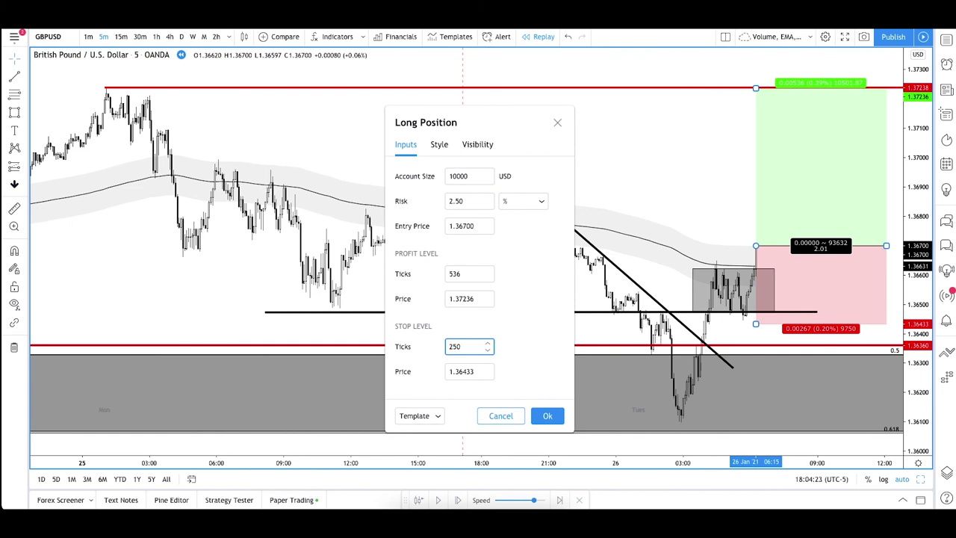
click(467, 274)
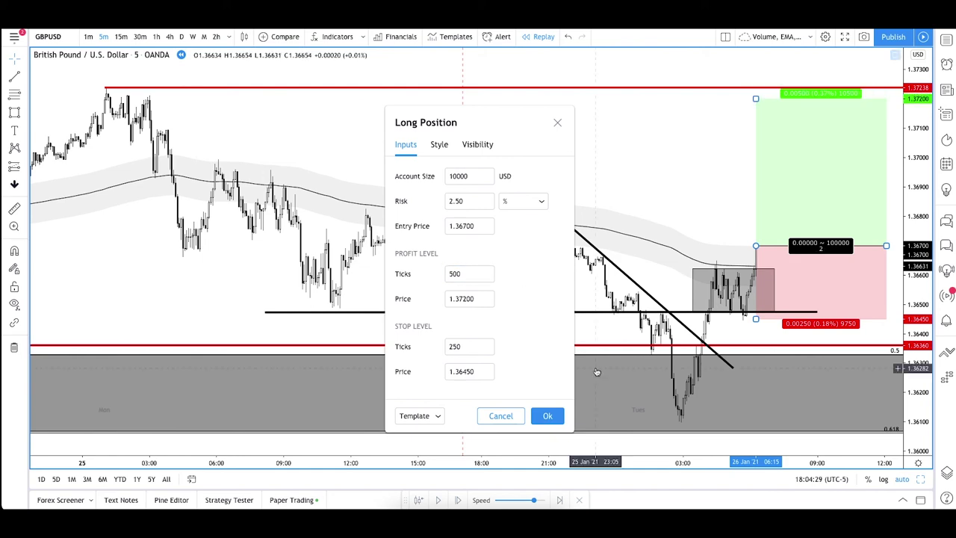
click(551, 417)
Raise the long position's target to just below the red 1.37460 line, with a profit level of 749 ticks
scroll(732, 185, down, 3)
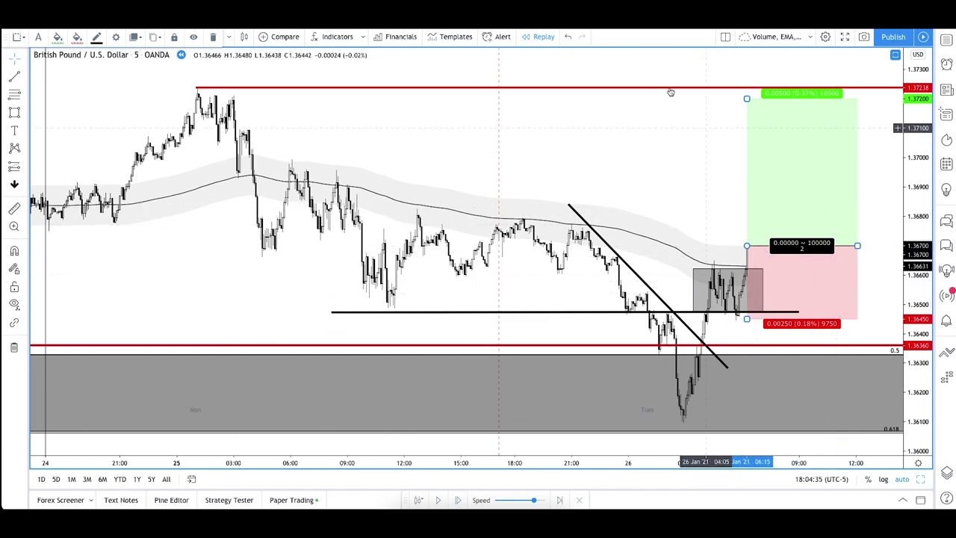
scroll(670, 91, down, 4)
scroll(670, 92, down, 3)
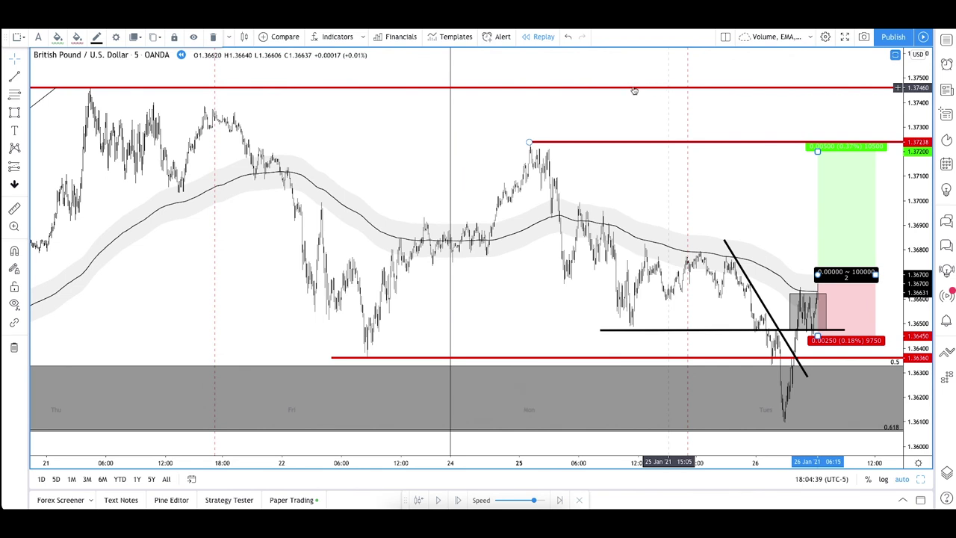
double_click(844, 200)
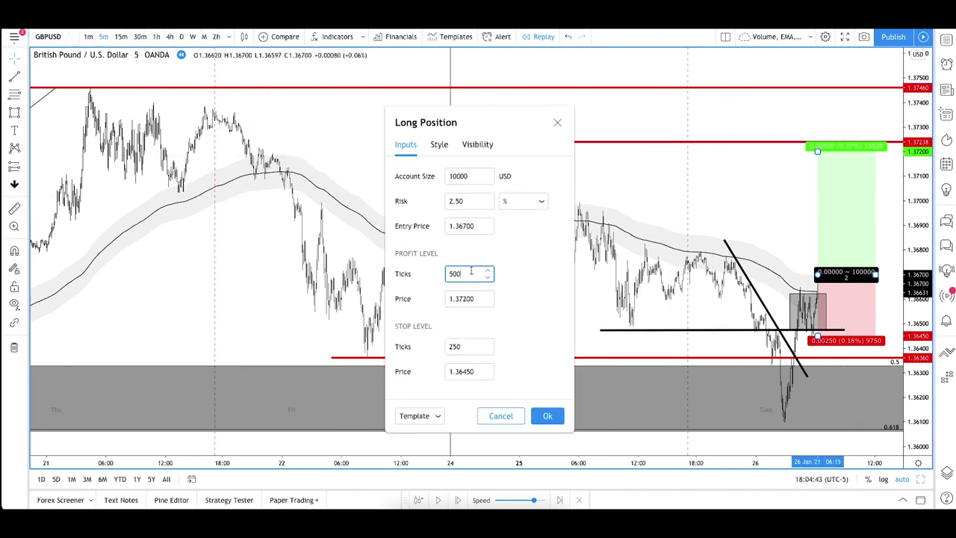
click(817, 158)
drag(817, 152, 820, 93)
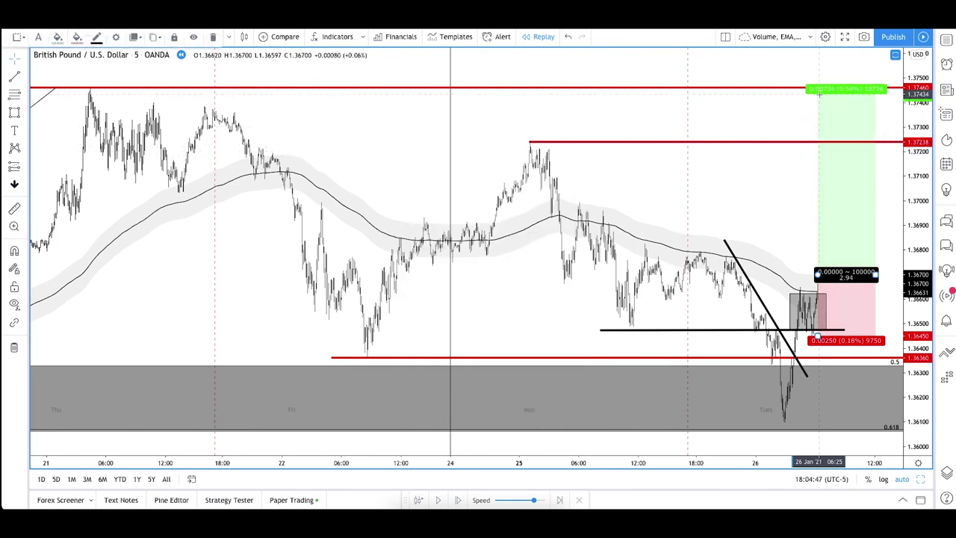
double_click(849, 117)
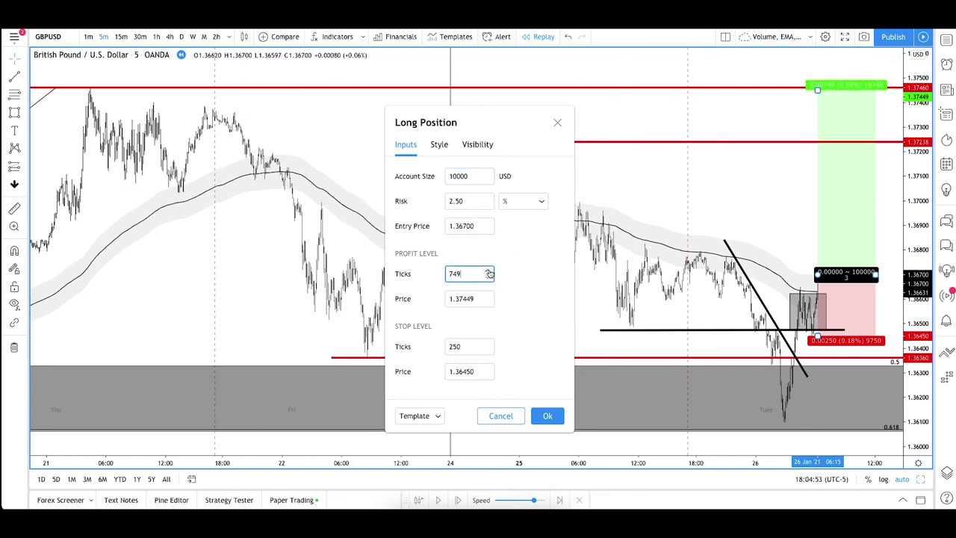
click(547, 416)
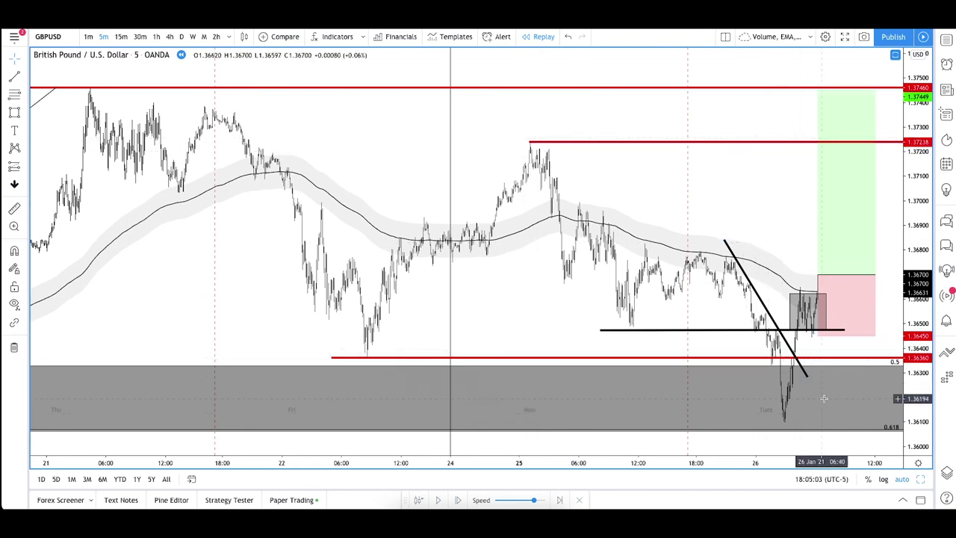
Activate the Trend Line tool and turn on the mode that keeps drawing tools active after each line
scroll(825, 398, down, 1)
scroll(825, 398, down, 3)
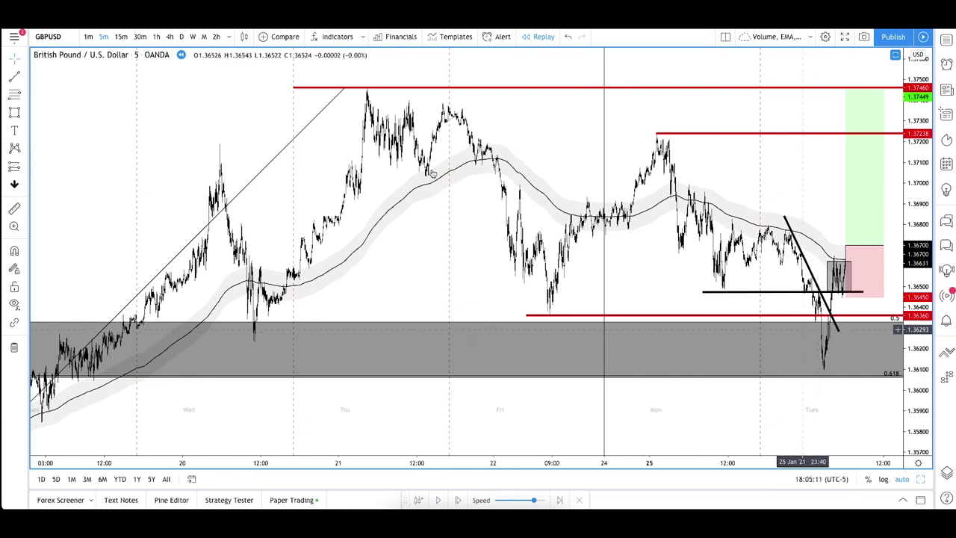
click(15, 79)
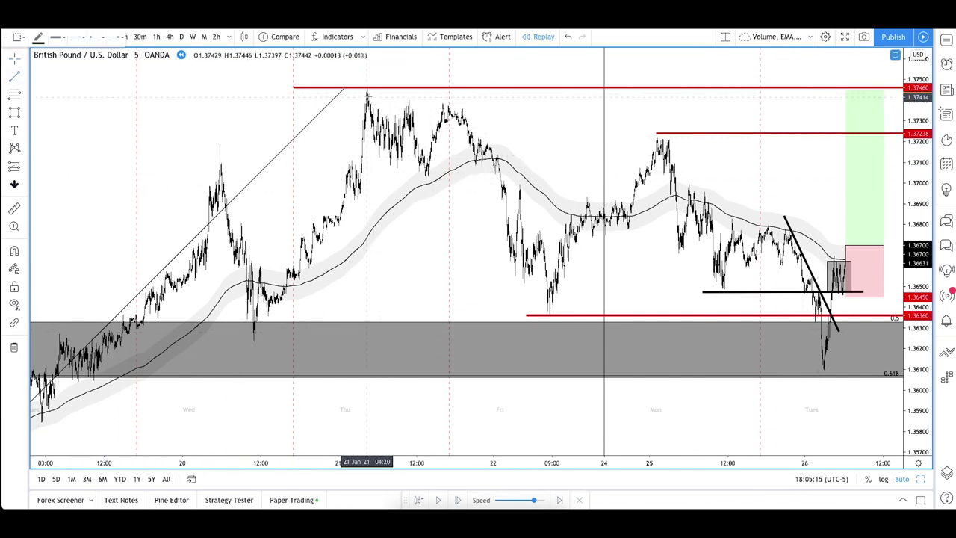
click(14, 269)
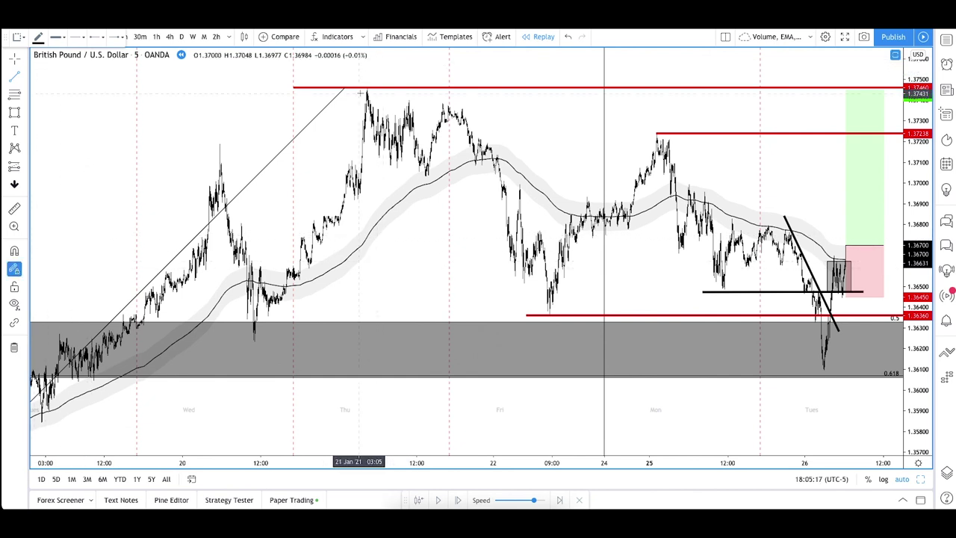
Trace the swings with connected trend lines from 21 January at 1.37446 to 1.36384, 1.37231 and 26 January at 1.36196
click(365, 90)
click(547, 311)
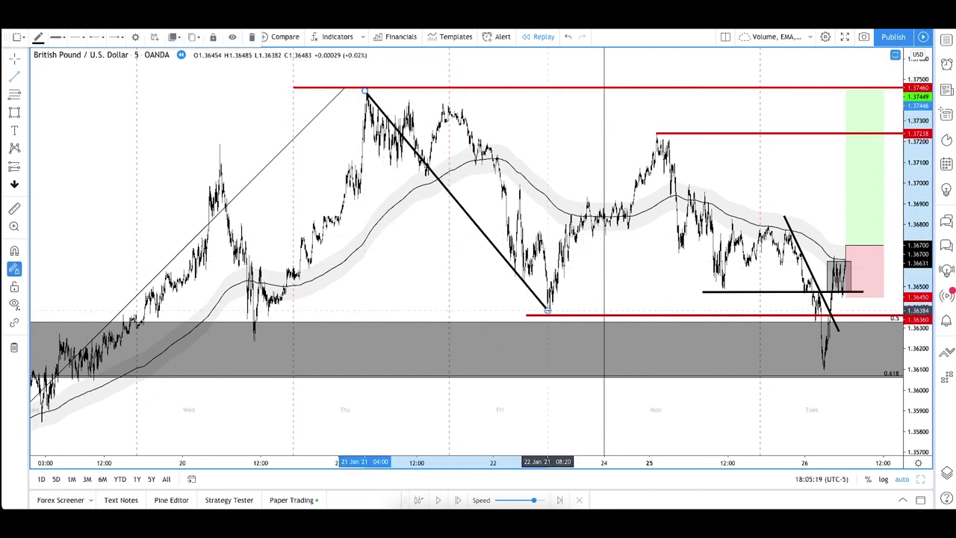
click(547, 310)
click(659, 134)
click(659, 135)
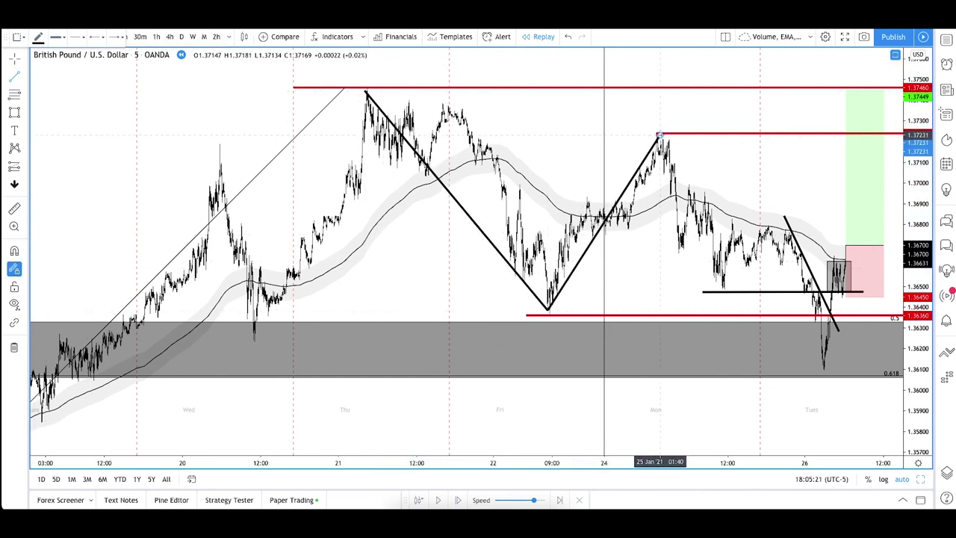
click(823, 350)
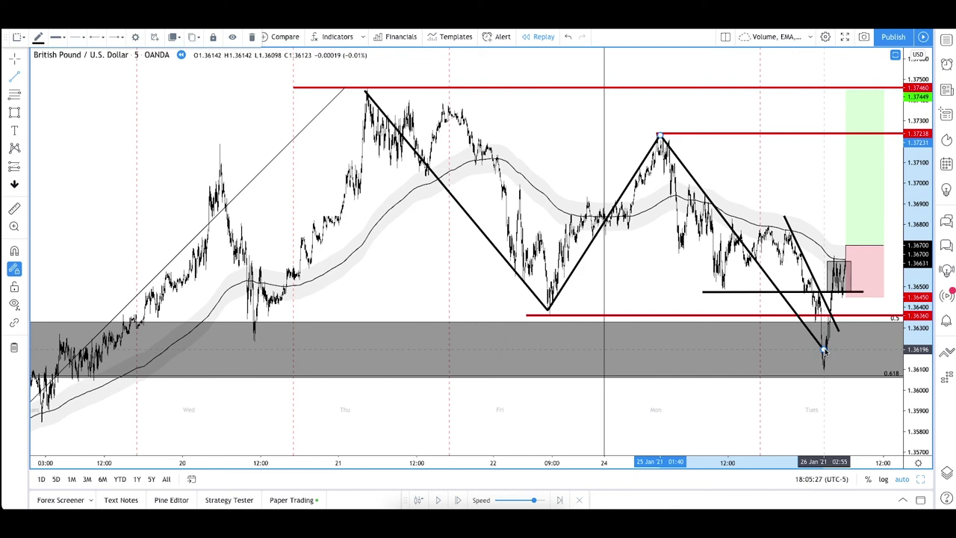
Undo the three trend lines traced over the swings
key(ctrl+z)
key(ctrl+z)
key(ctrl+z)
Sketch a projected path with trend lines from 26 January 03:00 at 1.36123 up to 1.36956, down to 1.36735 and up to 1.37410
scroll(825, 351, right, 3)
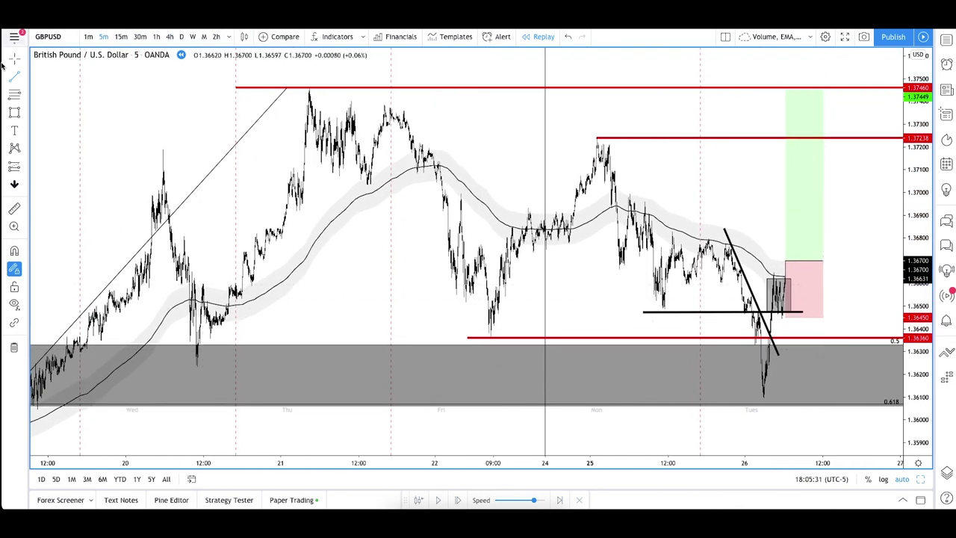
click(16, 80)
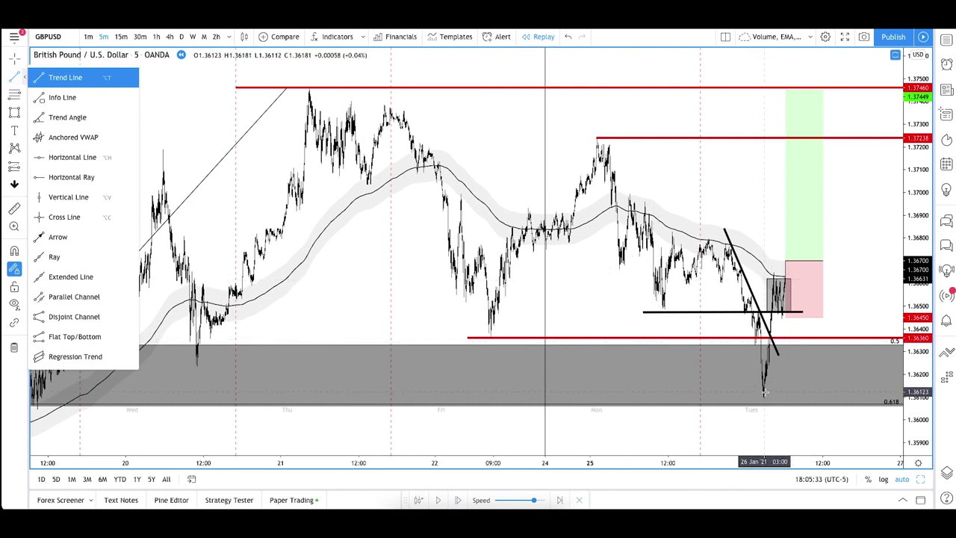
drag(764, 391, 798, 260)
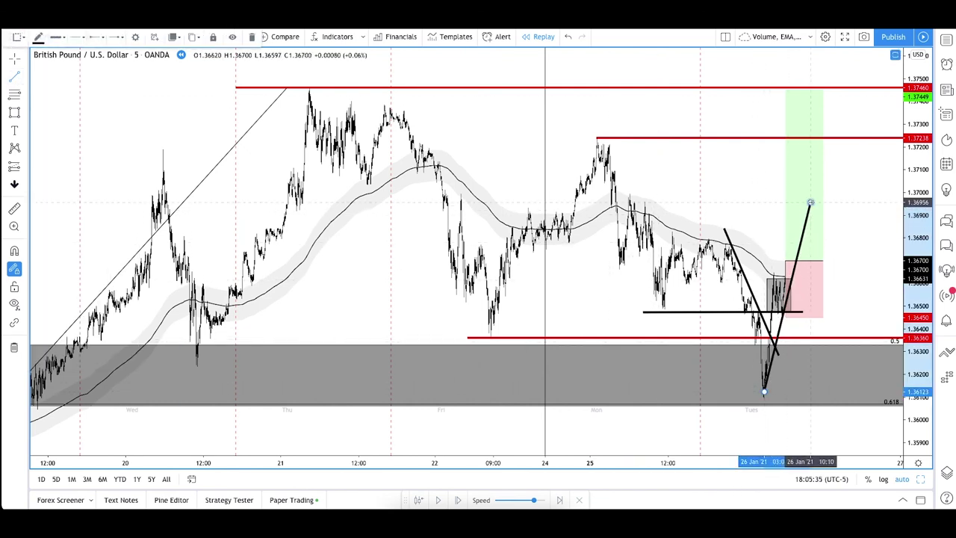
click(811, 204)
click(866, 253)
click(892, 99)
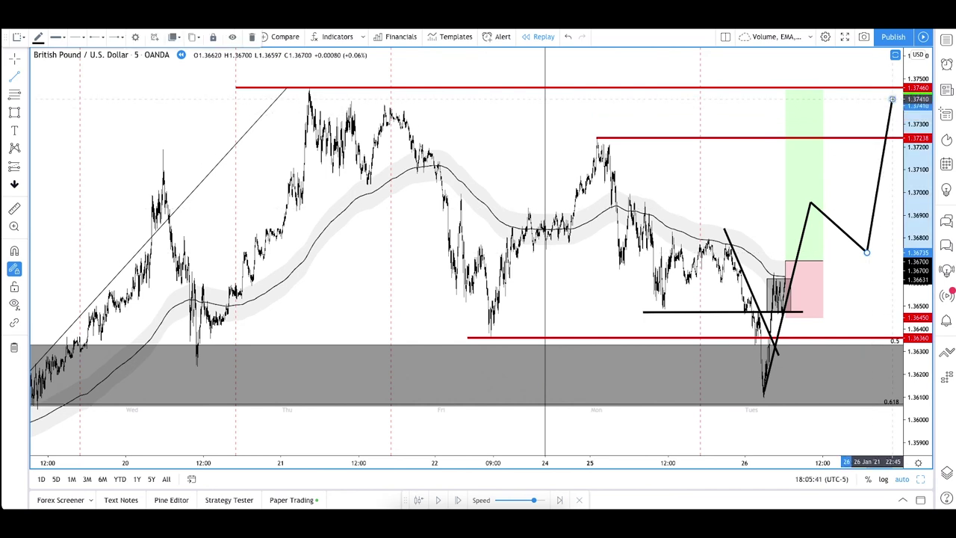
key(Escape)
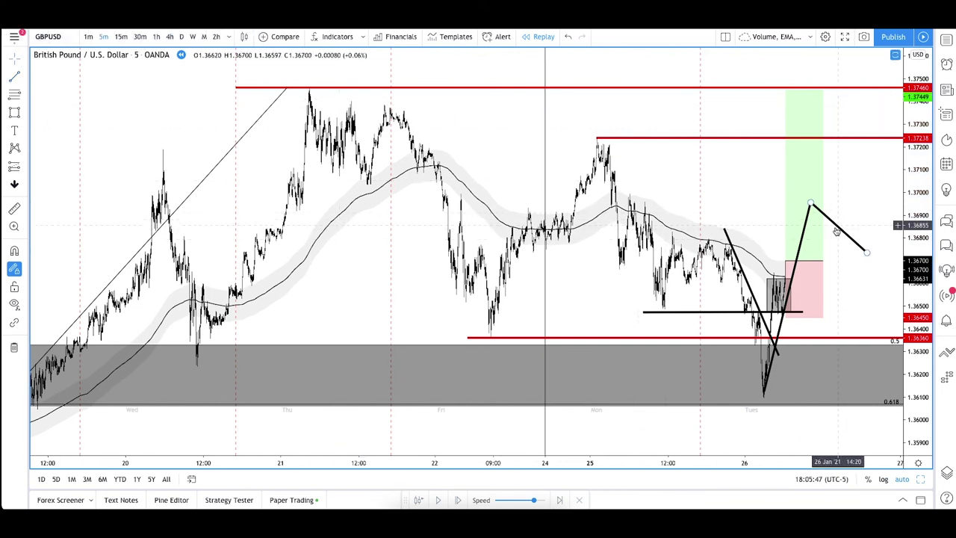
Undo the remaining trend lines of the projected price path
key(ctrl+z)
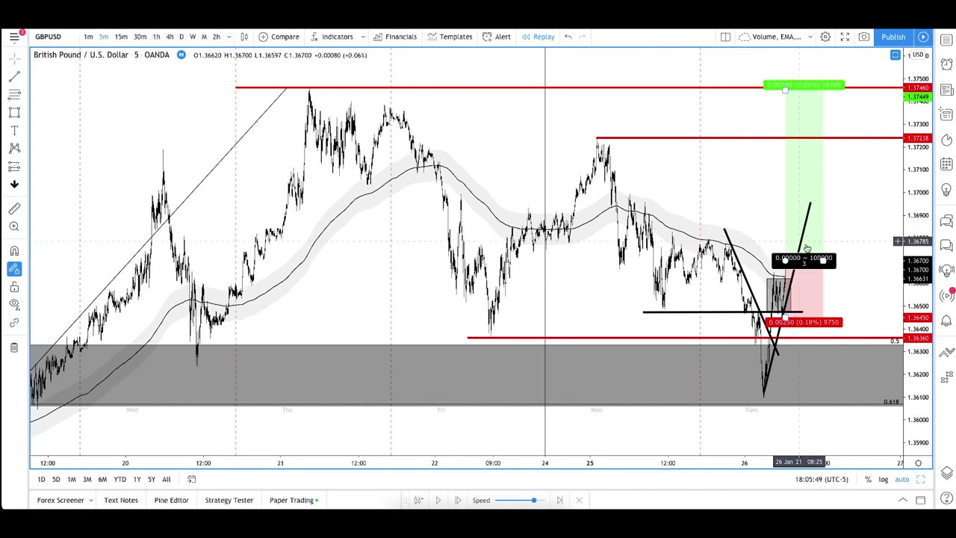
key(ctrl+z)
Advance the replay candle by candle past the 1.36700 entry to about 07:25 on 26 January
scroll(805, 296, up, 5)
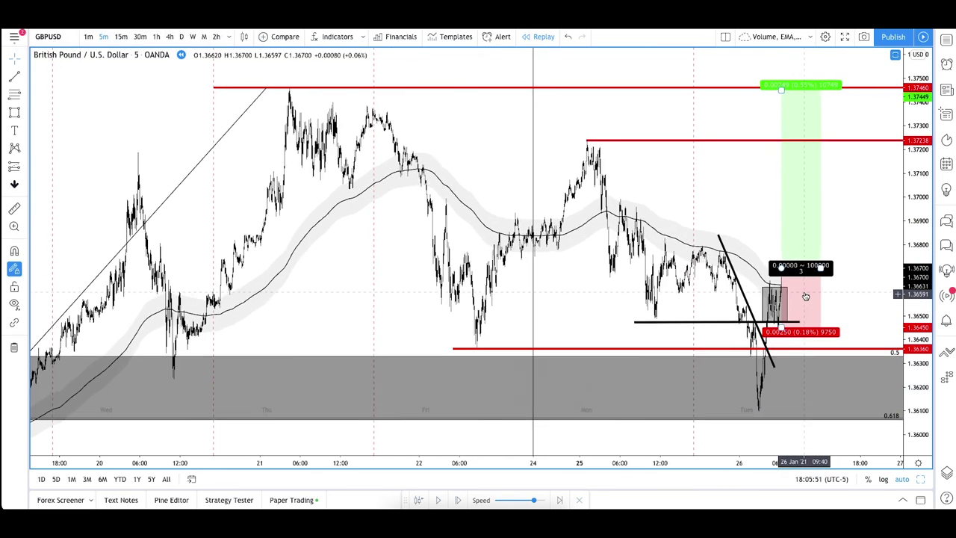
scroll(805, 297, up, 5)
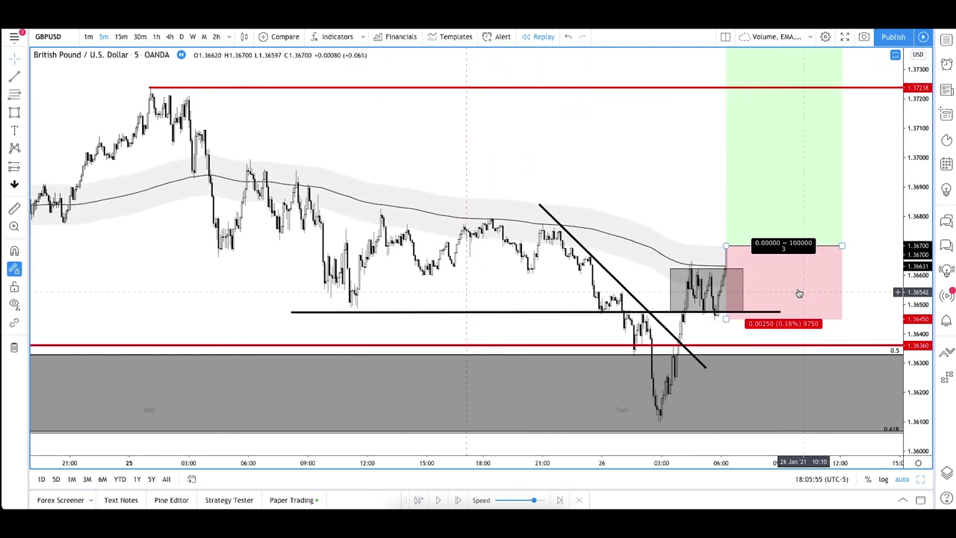
scroll(799, 294, down, 2)
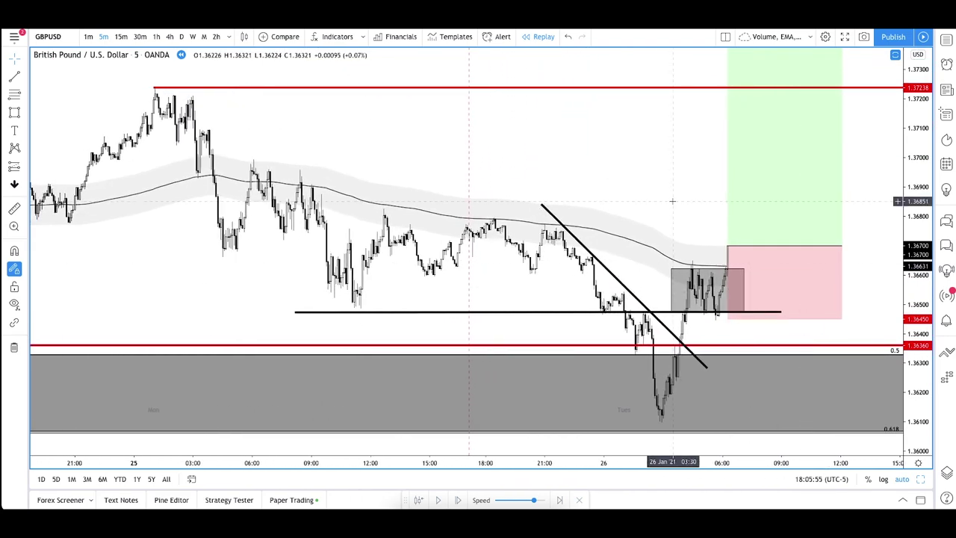
click(461, 499)
click(461, 499)
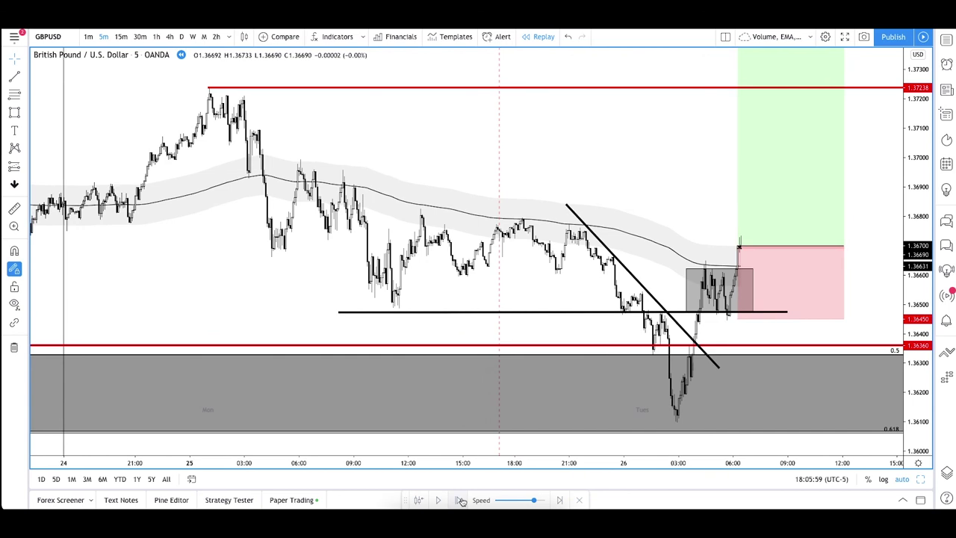
click(461, 500)
click(461, 500)
click(461, 500)
click(461, 499)
click(461, 500)
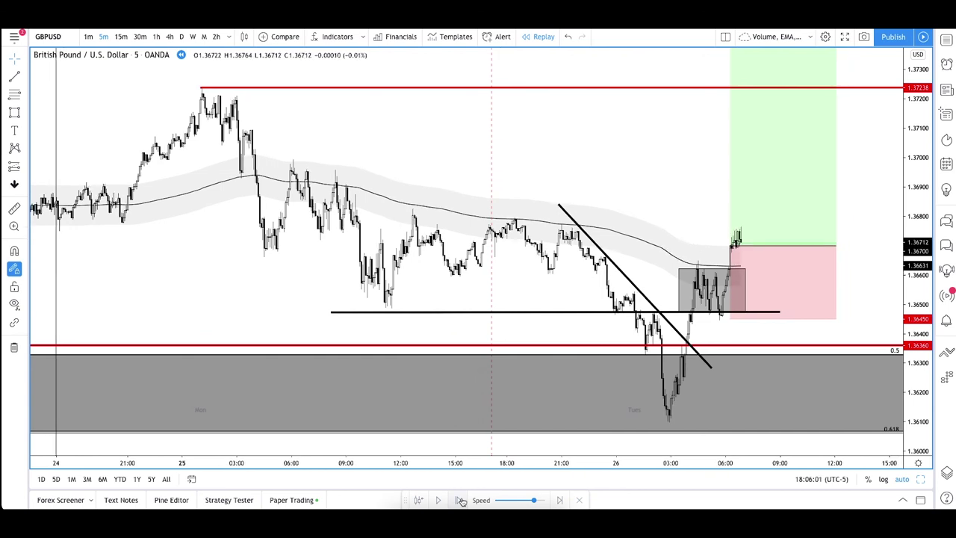
click(461, 500)
click(461, 499)
click(461, 500)
click(461, 500)
click(461, 500)
click(461, 500)
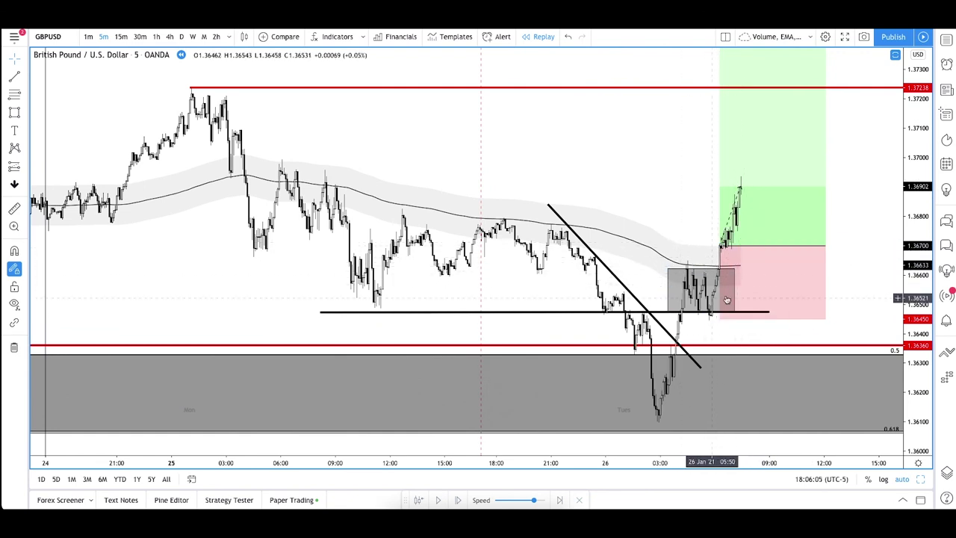
Continue the replay one candle at a time to about 08:05 on 26 January
click(460, 501)
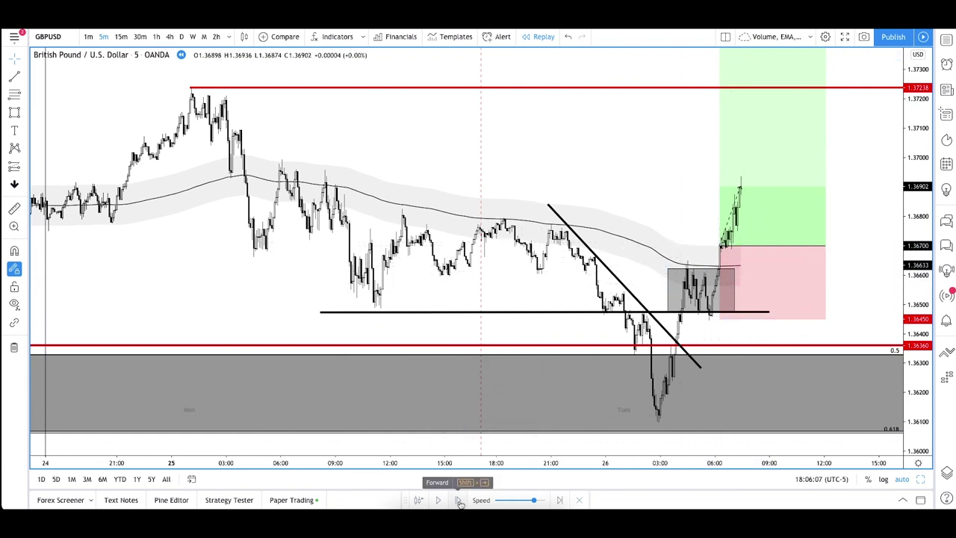
click(460, 500)
click(460, 500)
click(460, 500)
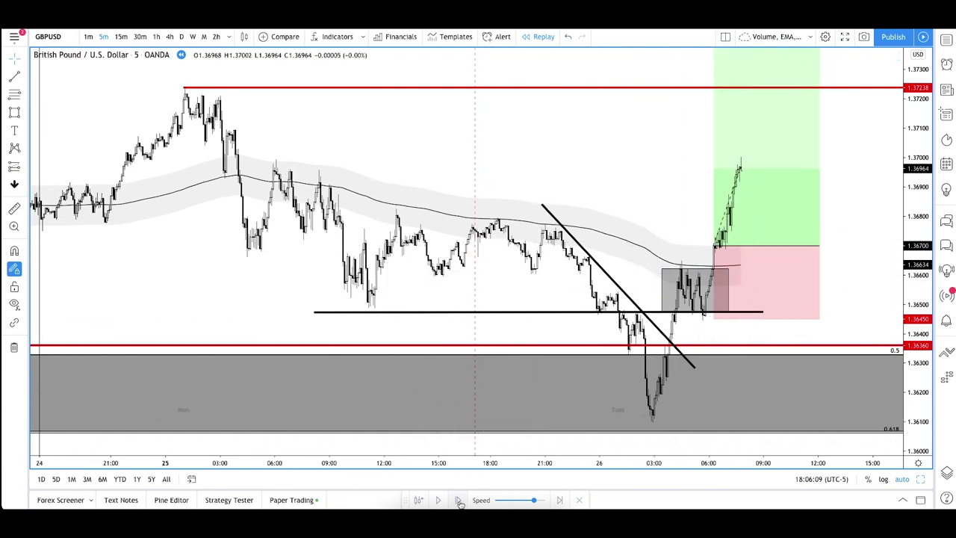
click(460, 500)
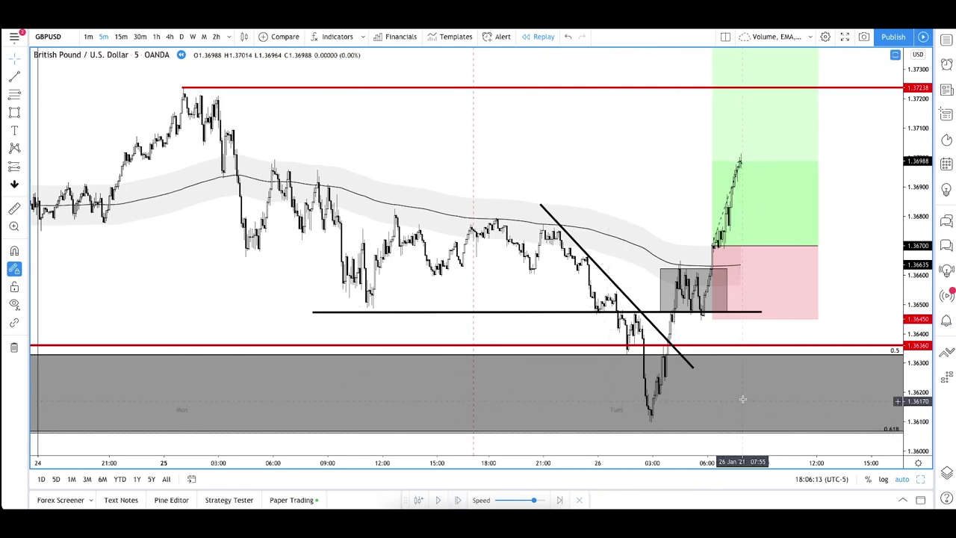
click(459, 501)
click(460, 500)
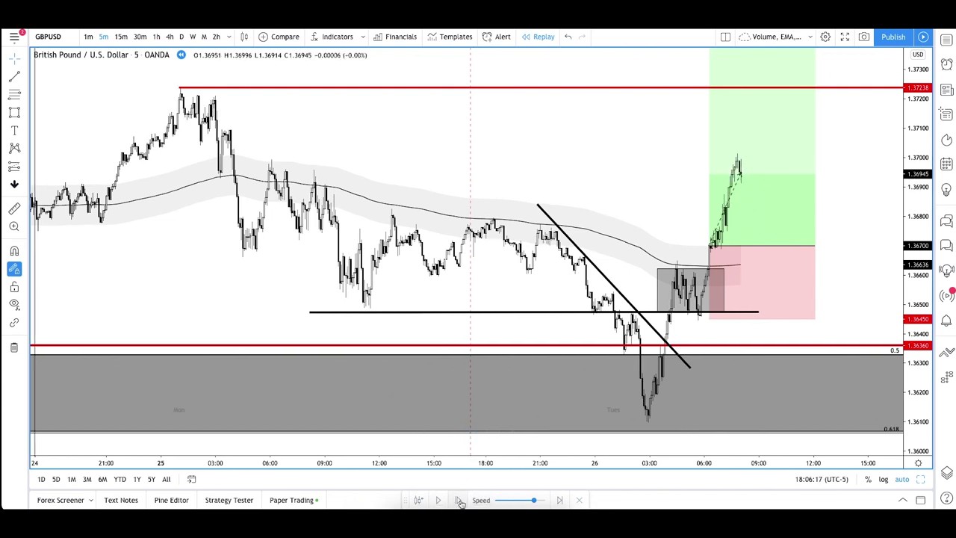
click(460, 501)
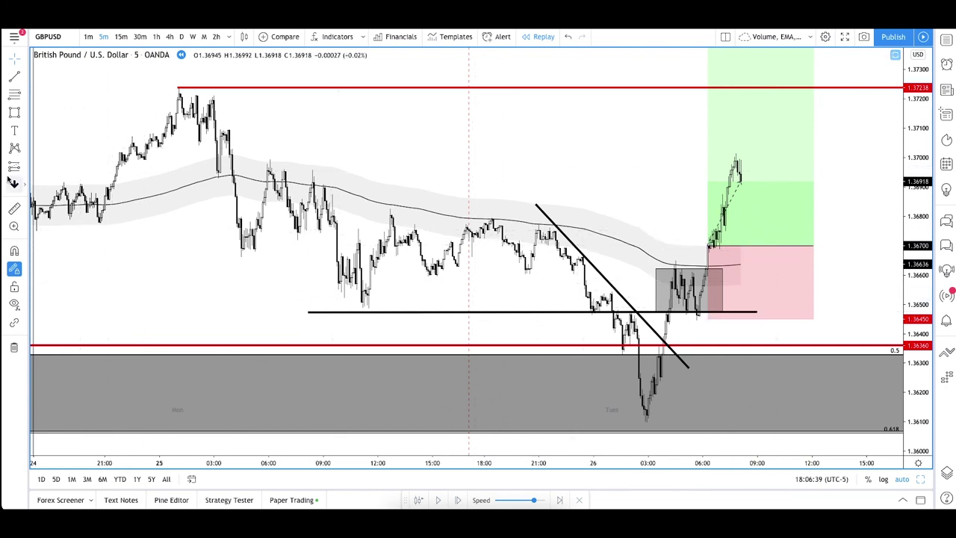
Draw a rectangle zone from 25 January 02:05 at 1.36941 to about 26 January 10:20 at 1.3686, and stop keeping drawing tools active
click(15, 168)
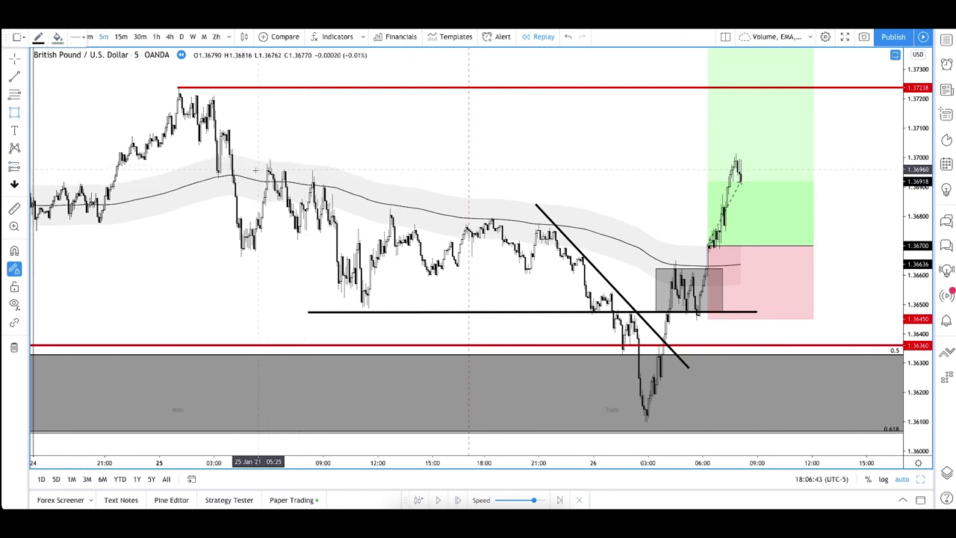
mouse_move(197, 174)
mouse_down()
mouse_move(549, 157)
mouse_move(785, 197)
mouse_up()
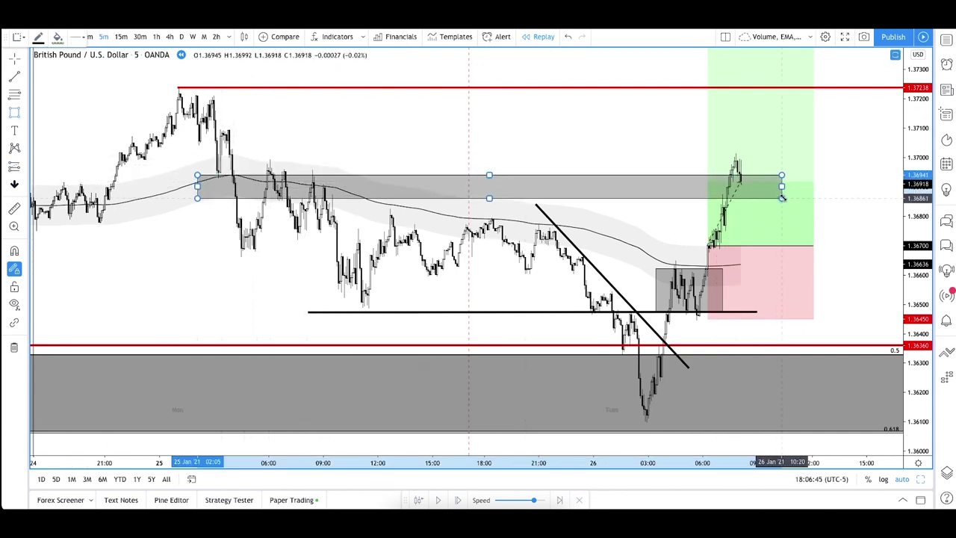
mouse_move(618, 146)
mouse_down()
mouse_move(742, 176)
mouse_move(619, 147)
mouse_up()
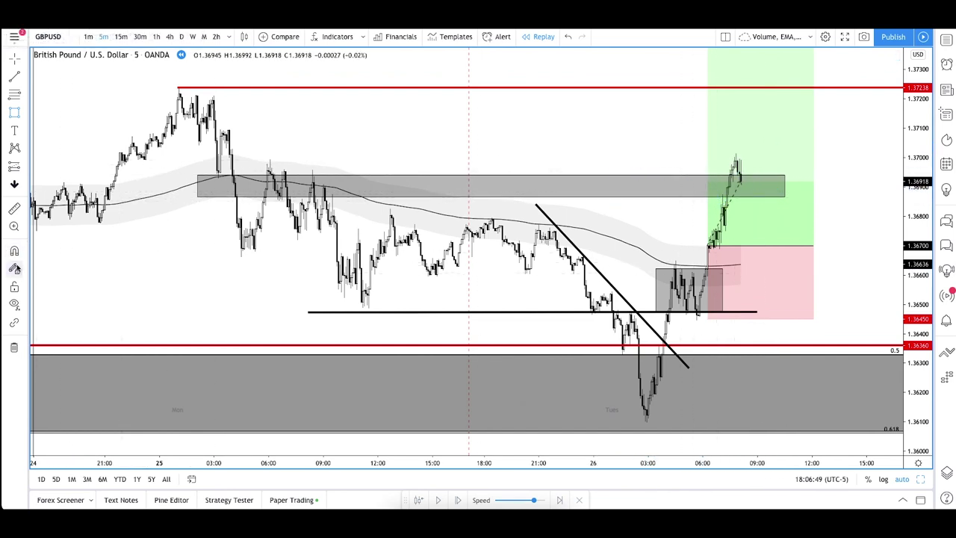
Try a Fibonacci retracement from 21 January 19:40 at 1.36356 to 22 January 13:05 at 1.37462, and delete it
mouse_move(728, 185)
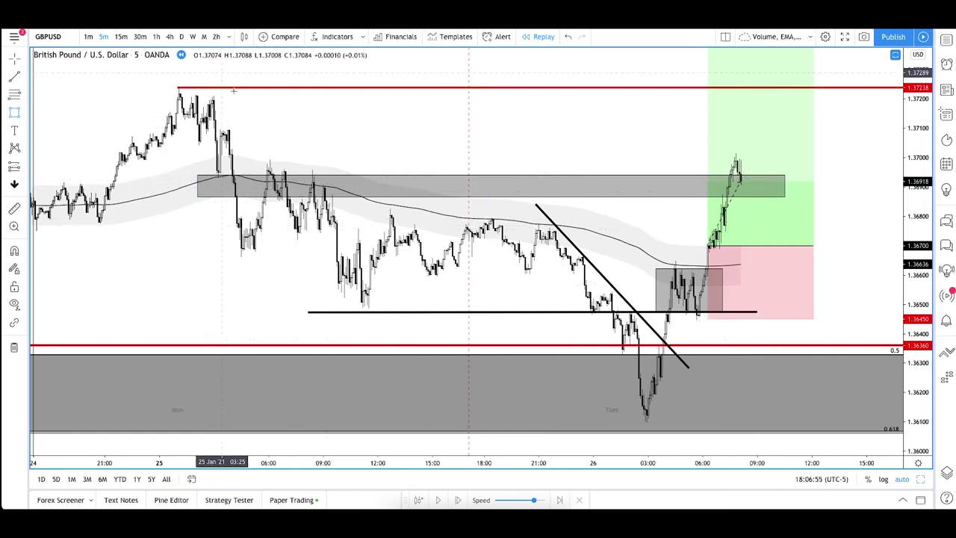
scroll(341, 252, down, 1)
scroll(341, 252, down, 2)
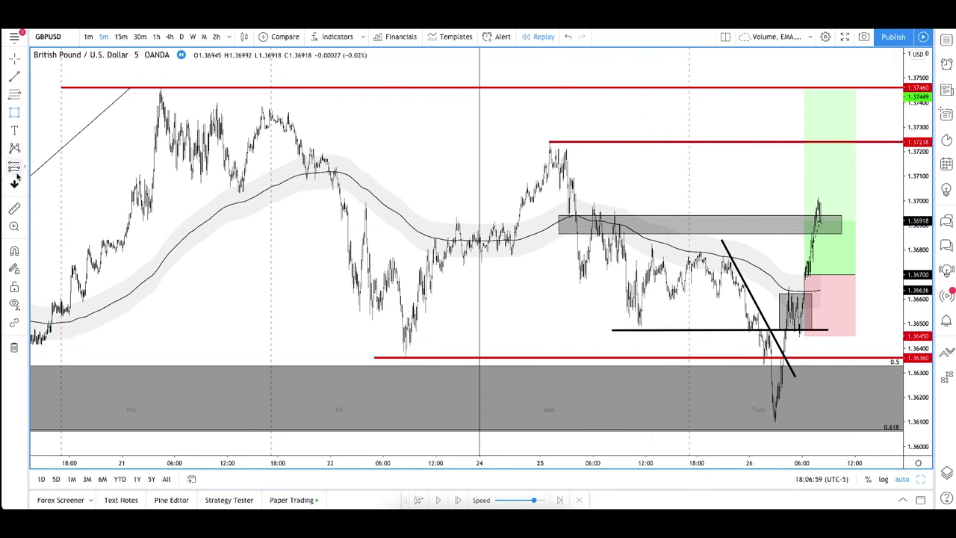
click(14, 94)
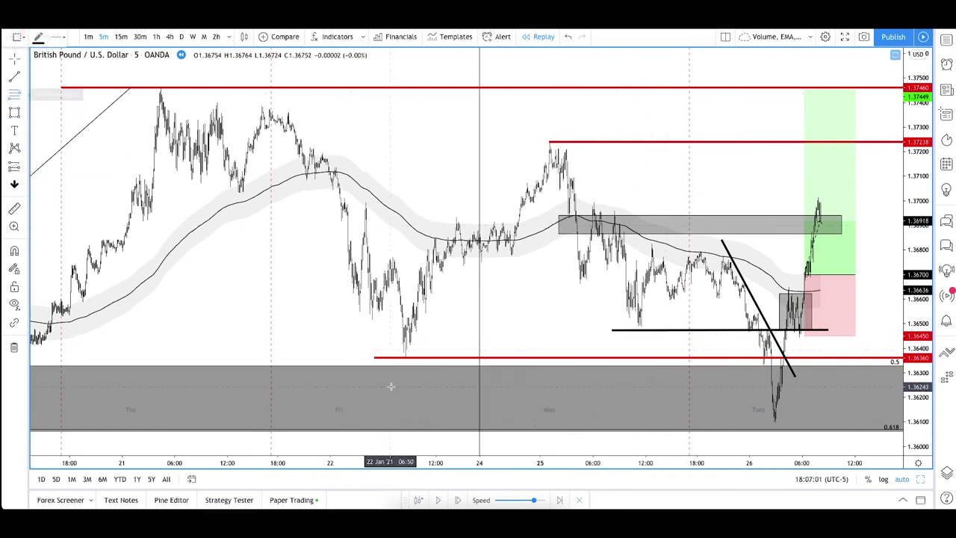
click(292, 359)
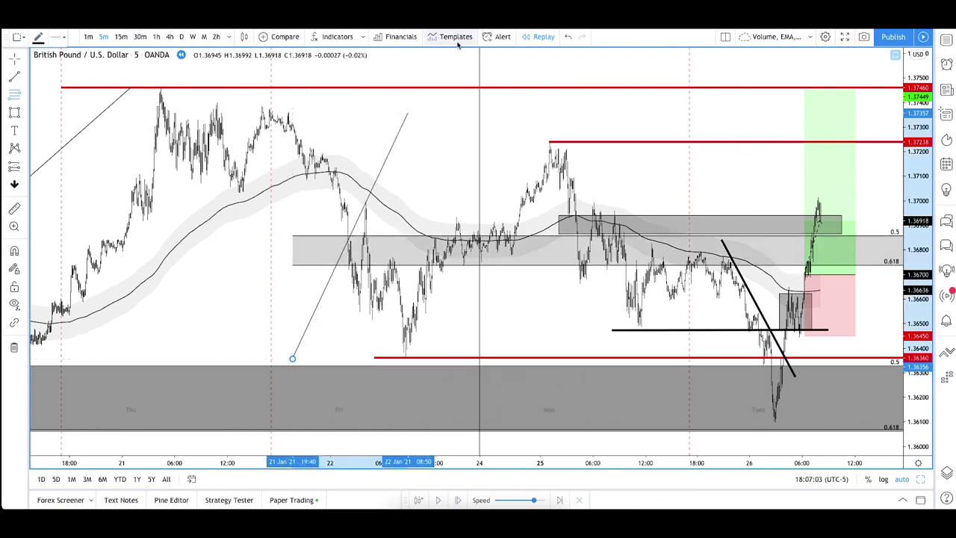
click(445, 87)
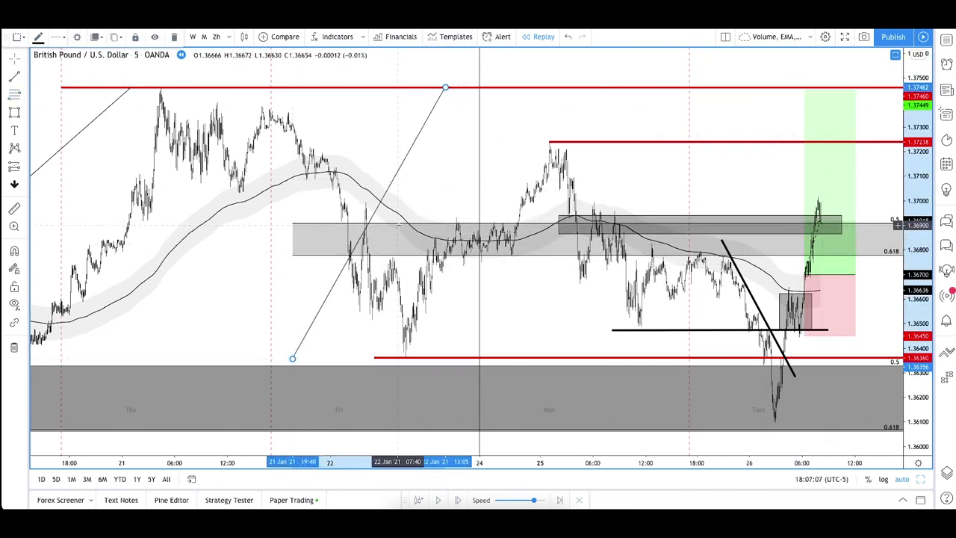
key(Delete)
Place a second long position at the latest candle with entry 1.36914, target about 1.3736 and stop 1.36839
scroll(579, 259, up, 6)
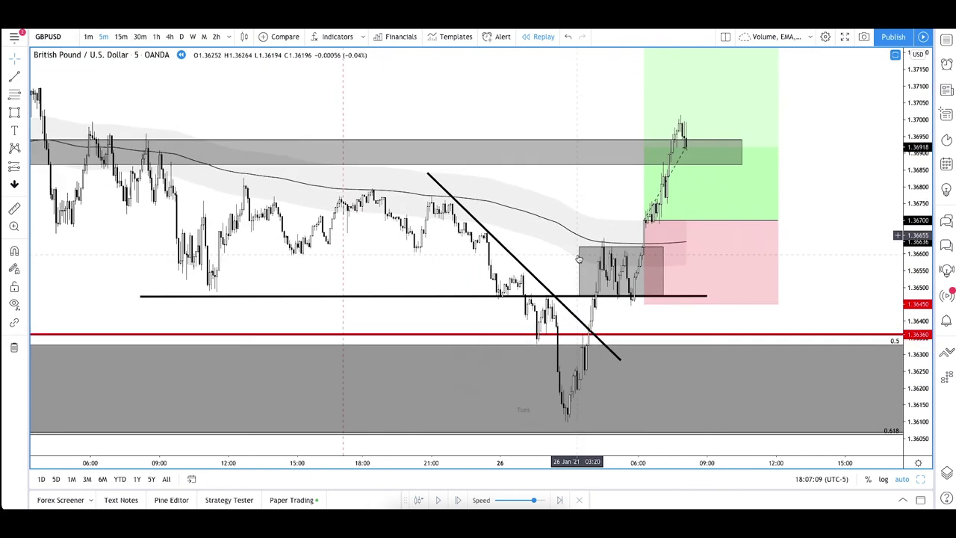
scroll(579, 259, down, 3)
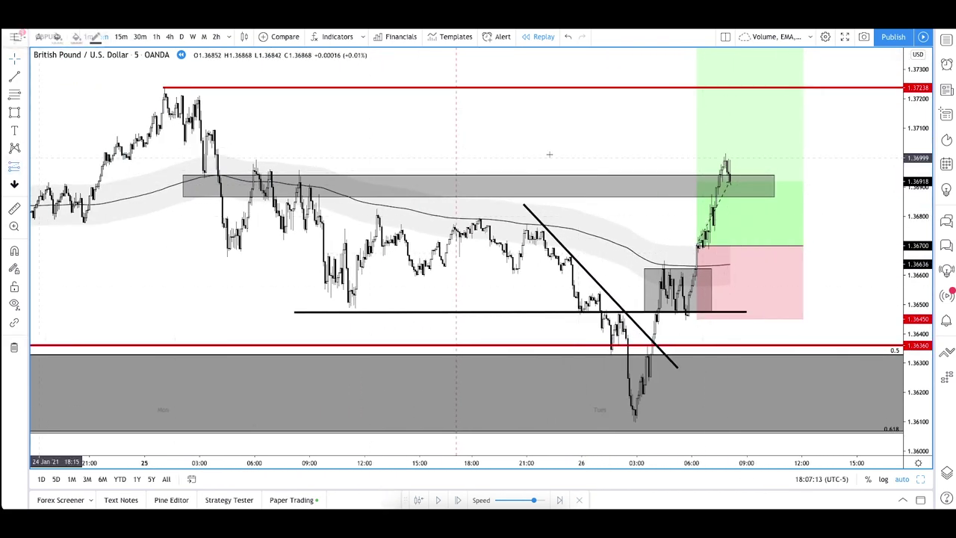
click(736, 181)
click(736, 182)
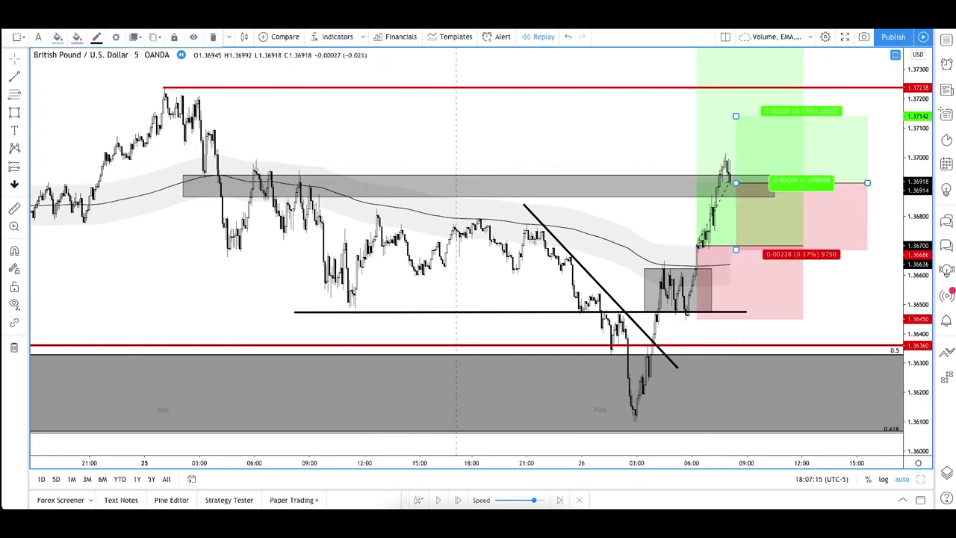
scroll(735, 113, down, 3)
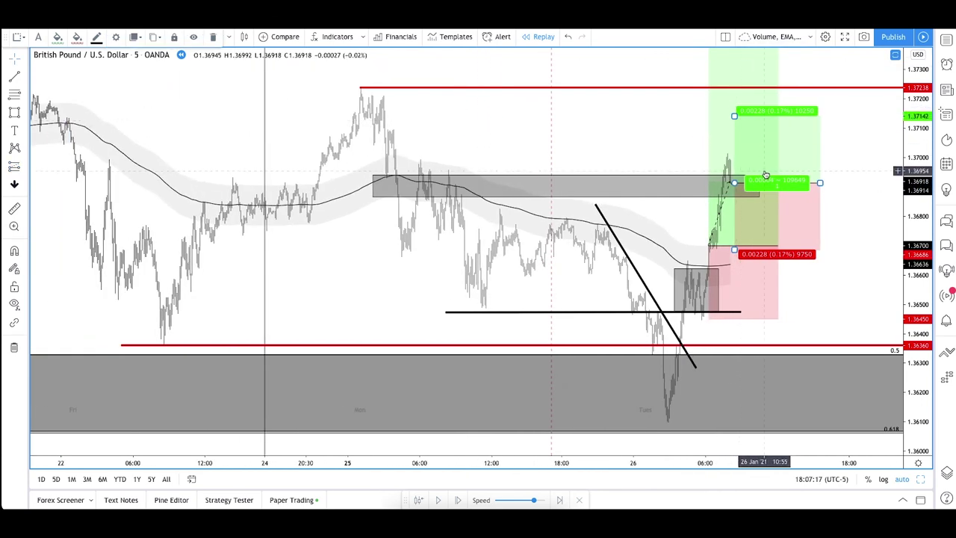
drag(731, 116, 732, 50)
drag(731, 249, 731, 206)
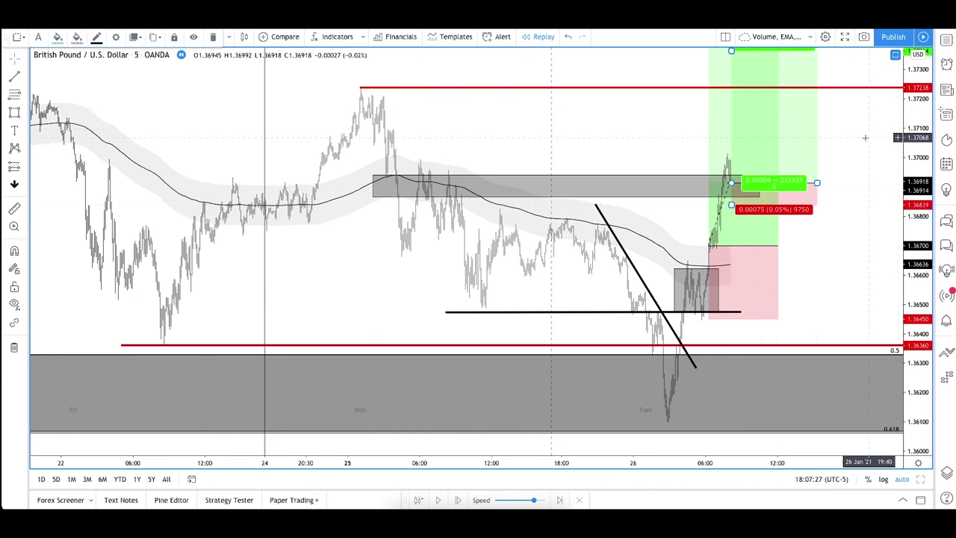
Raise the second long position's target to 1.37440, and set its entry price to 1.36900 and its stop price to 1.36828
scroll(808, 122, down, 3)
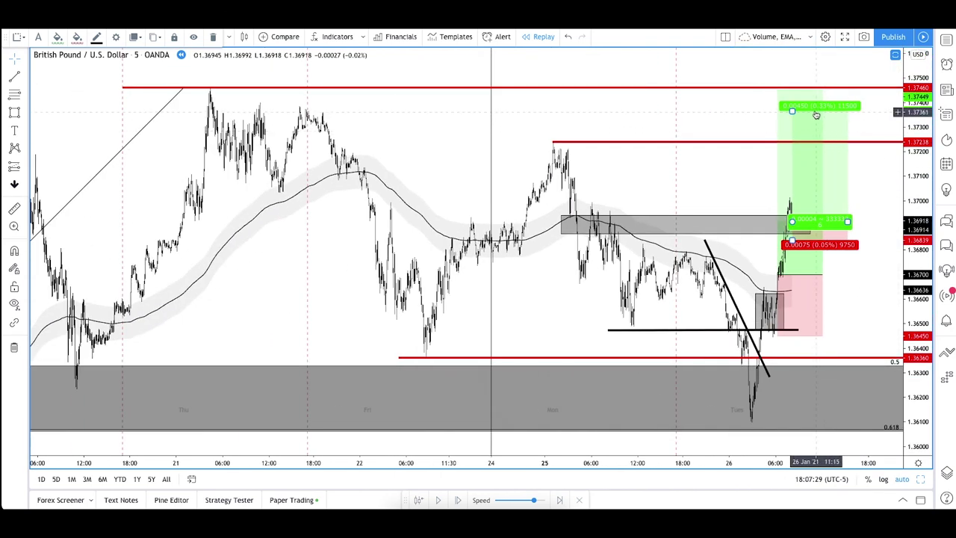
drag(793, 110, 797, 95)
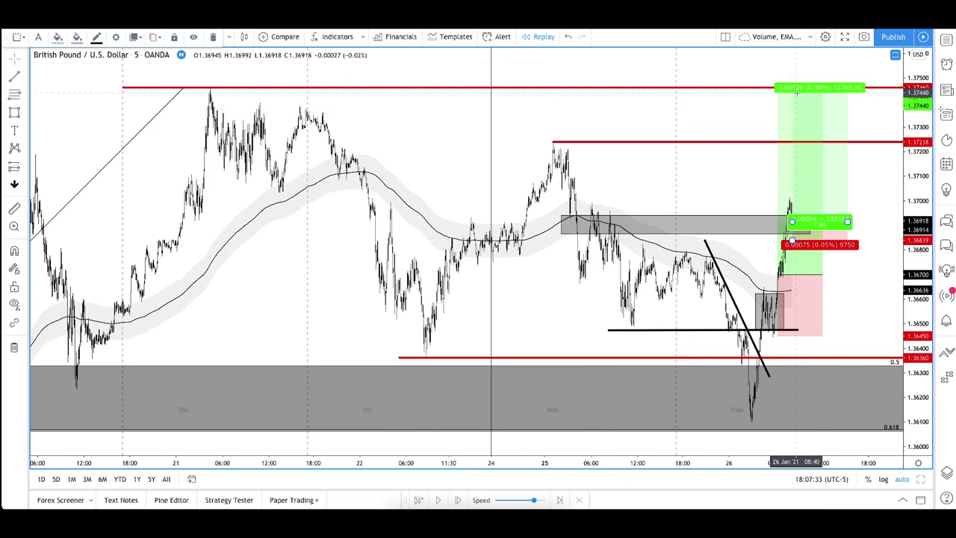
double_click(836, 128)
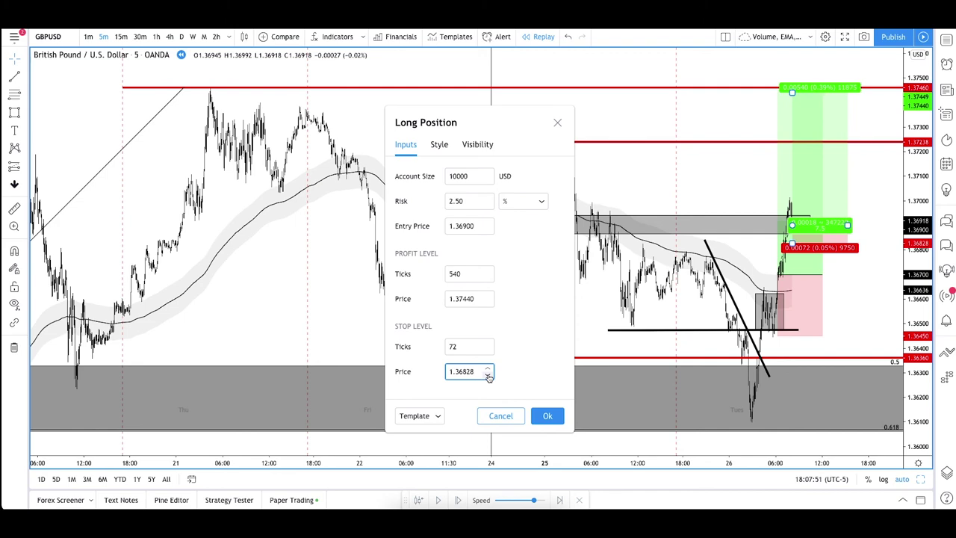
click(734, 184)
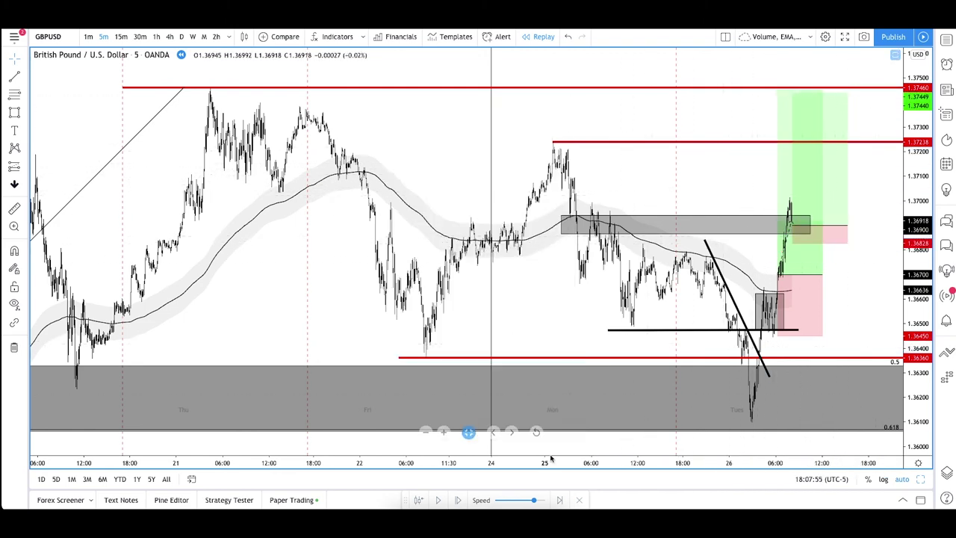
Advance the replay candle by candle from the second entry to about 09:45 on 26 January, near the 1.37238 resistance line
scroll(634, 265, up, 5)
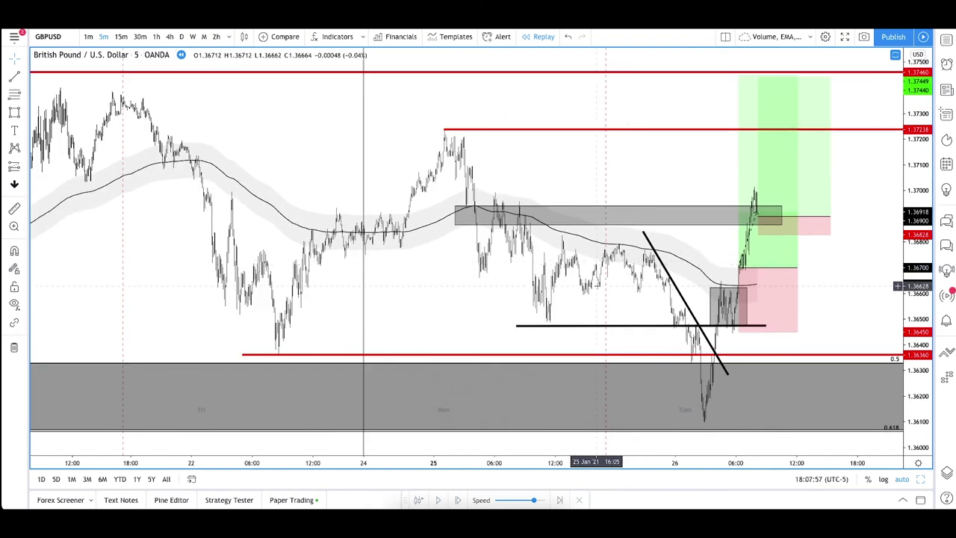
scroll(508, 179, up, 4)
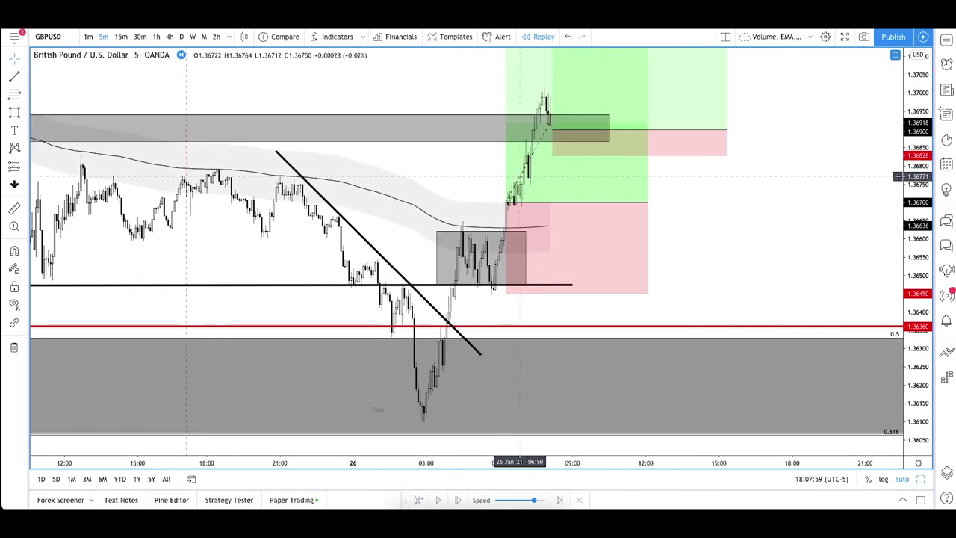
scroll(519, 177, down, 1)
click(460, 500)
click(460, 501)
click(461, 501)
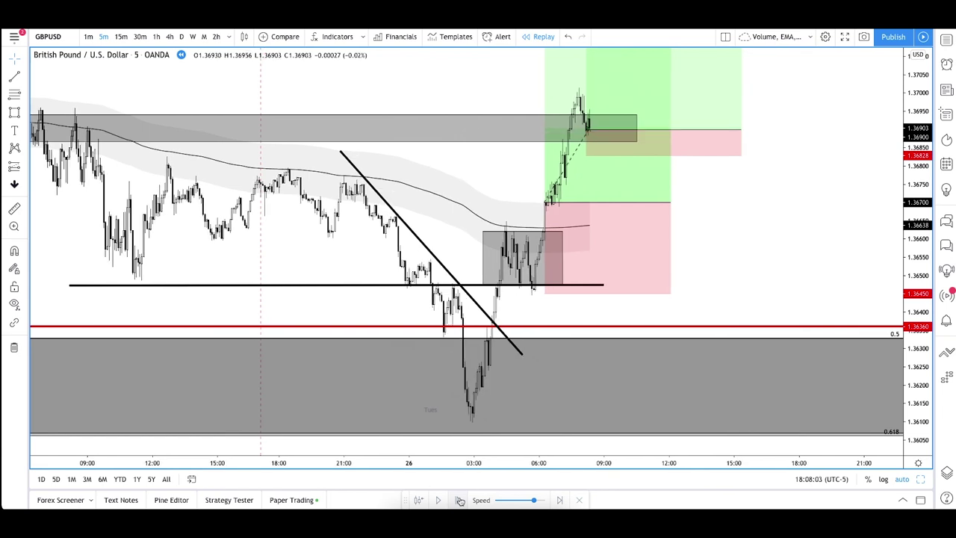
click(460, 501)
click(460, 501)
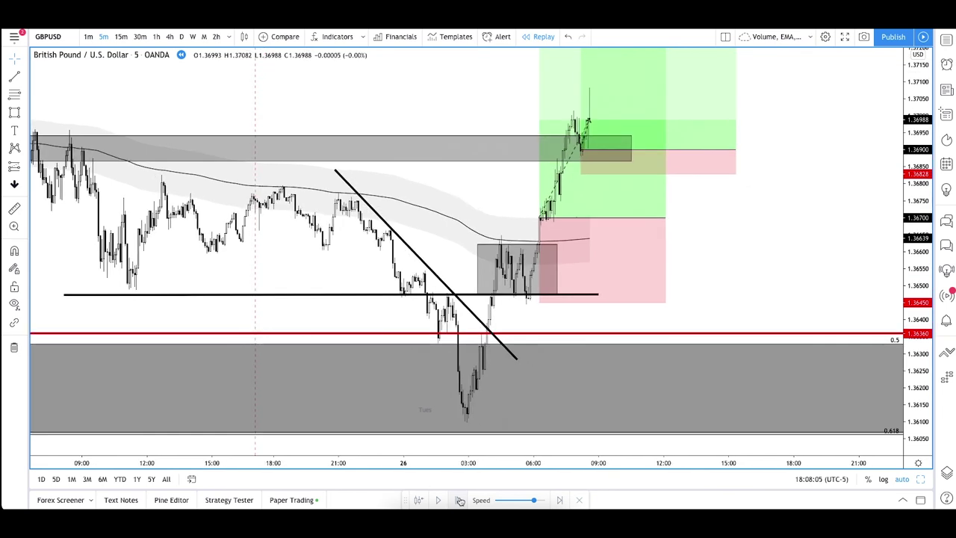
click(460, 501)
click(460, 501)
click(460, 500)
click(461, 500)
click(460, 500)
click(460, 500)
click(460, 501)
click(460, 501)
click(460, 500)
click(460, 501)
click(460, 501)
click(460, 501)
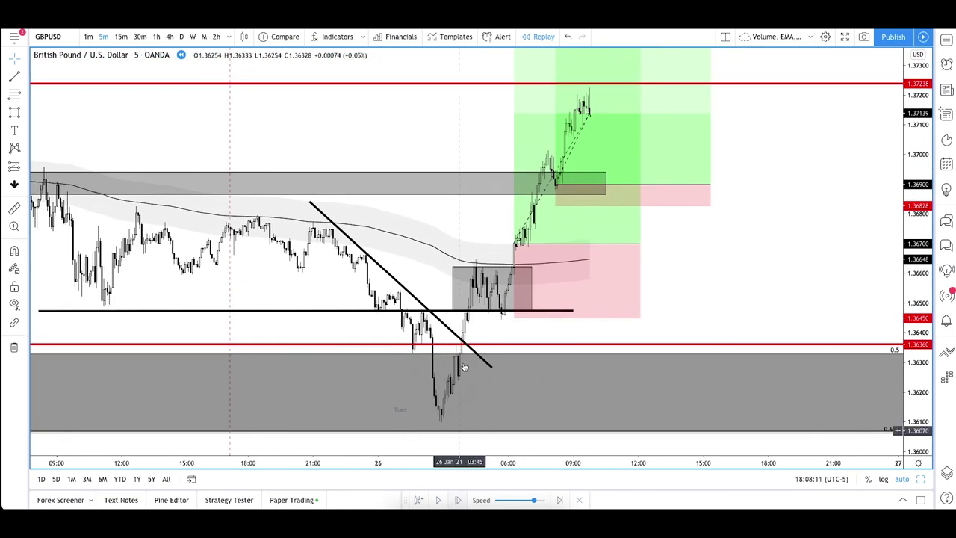
click(460, 501)
scroll(590, 215, down, 3)
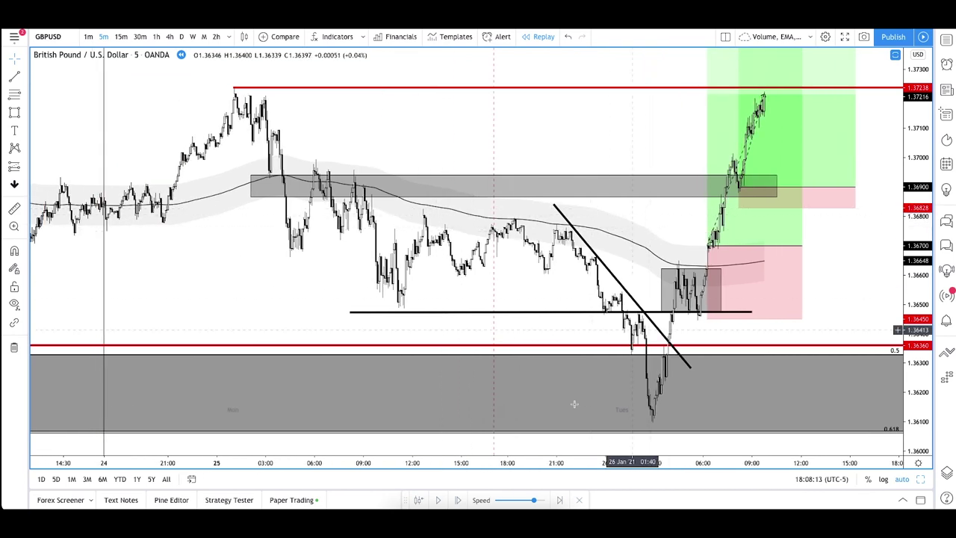
Draw a rectangular resistance zone just under the 1.37238 line, from 25 January 00:05 to 26 January 11:30
scroll(667, 160, up, 5)
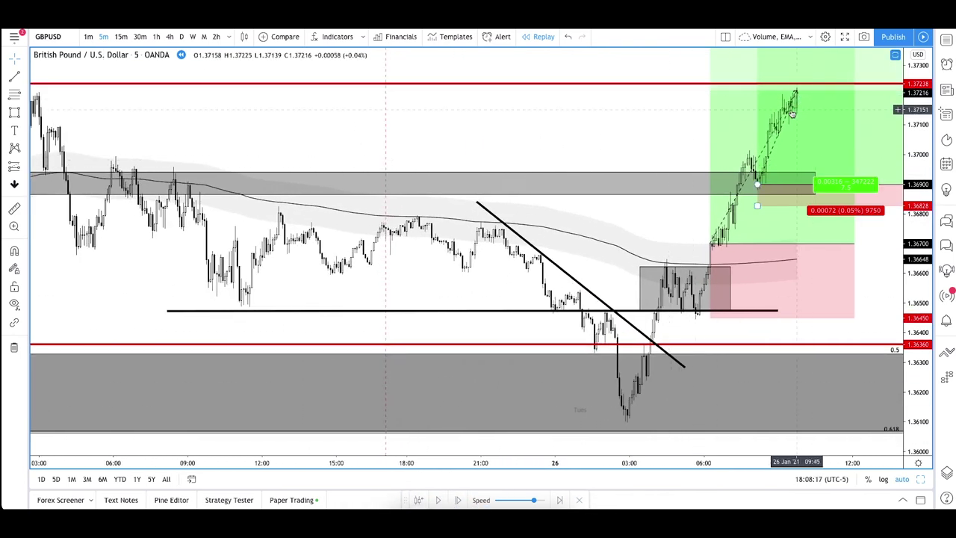
scroll(797, 114, down, 2)
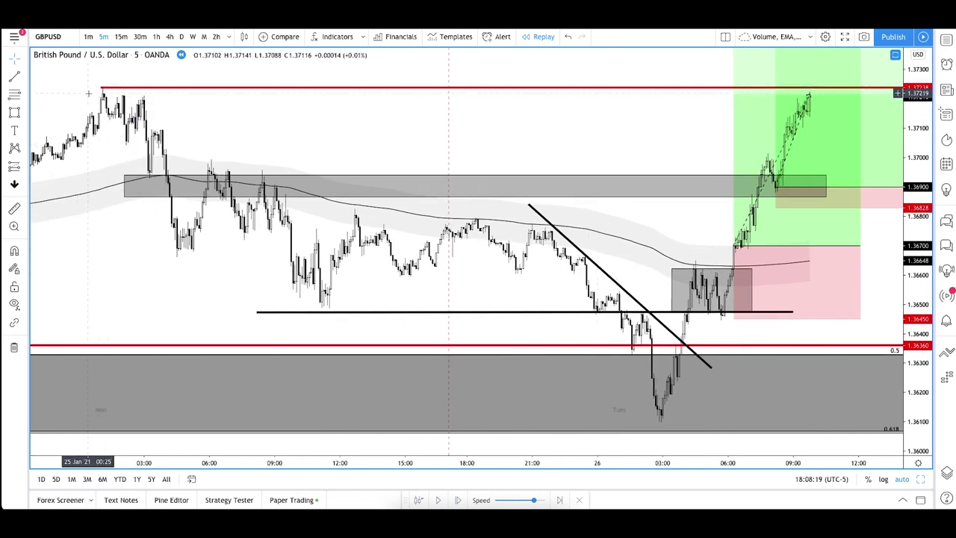
click(11, 112)
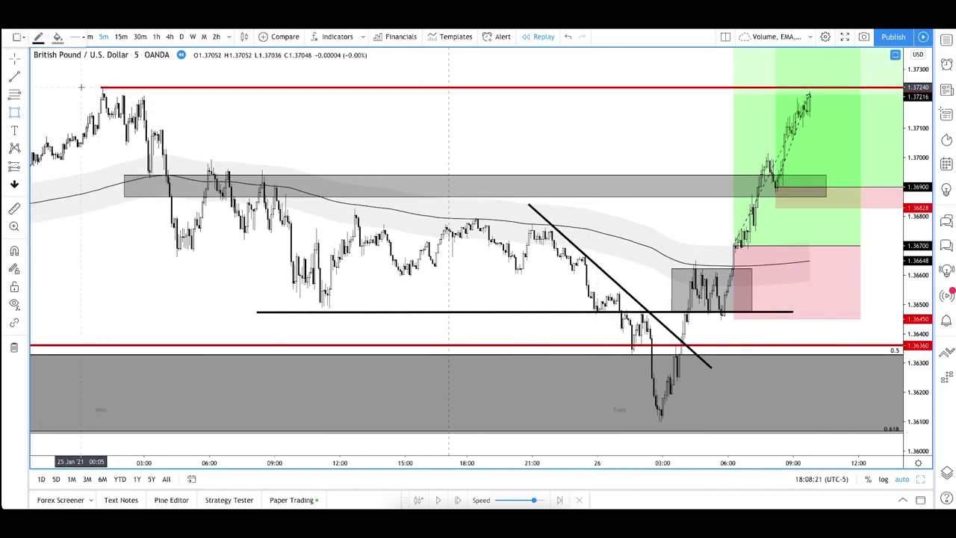
mouse_move(81, 87)
mouse_down()
mouse_move(836, 89)
mouse_move(848, 105)
mouse_up()
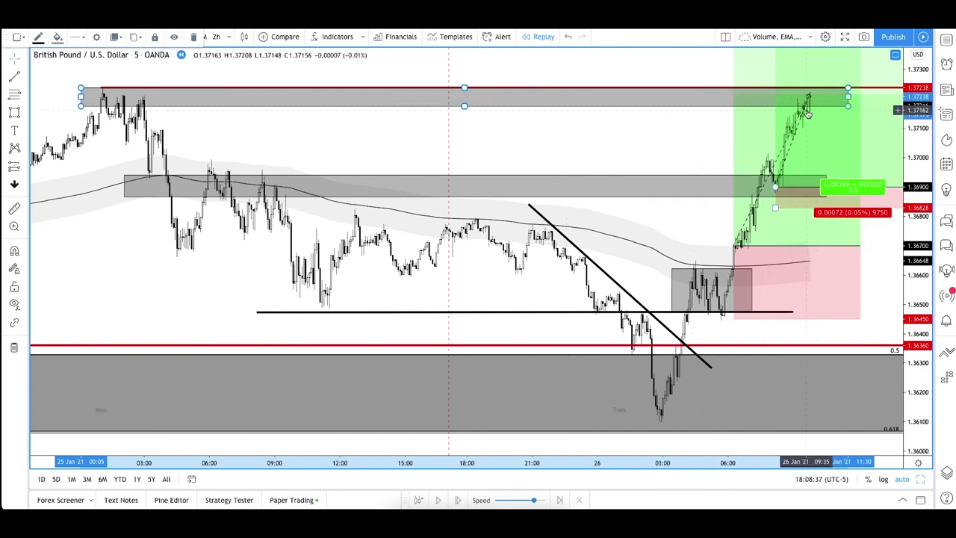
click(613, 142)
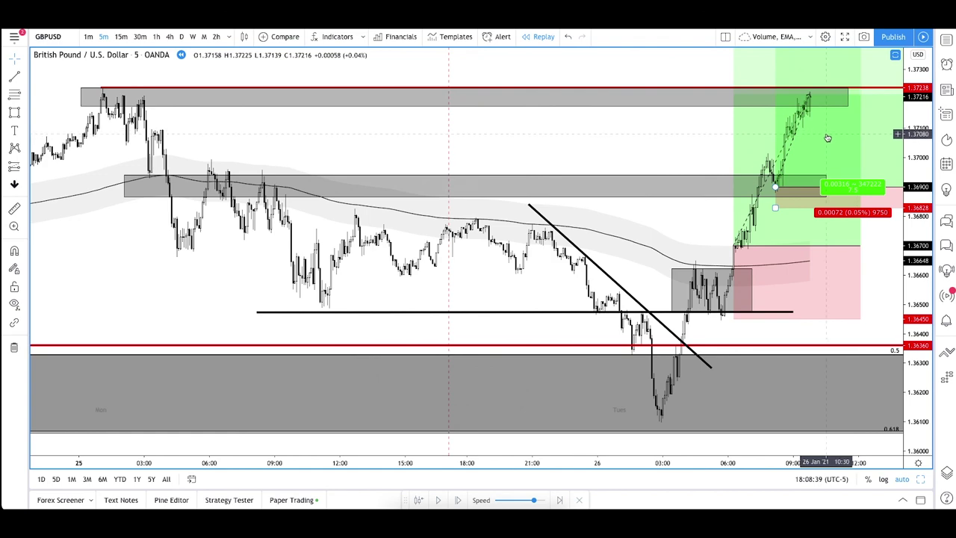
Advance the replay candle by candle through the 1.37238 resistance zone to about 11:15 on 26 January
scroll(823, 130, down, 5)
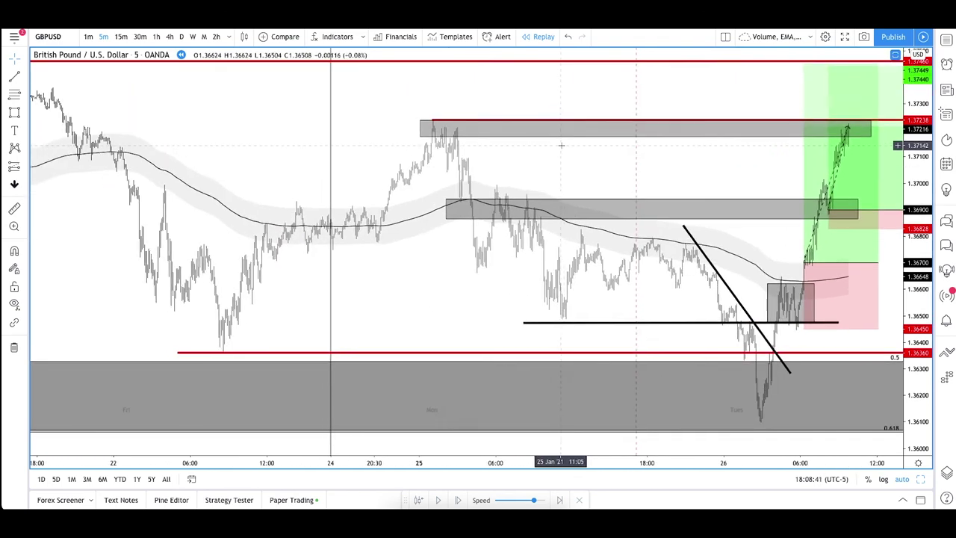
scroll(560, 145, down, 2)
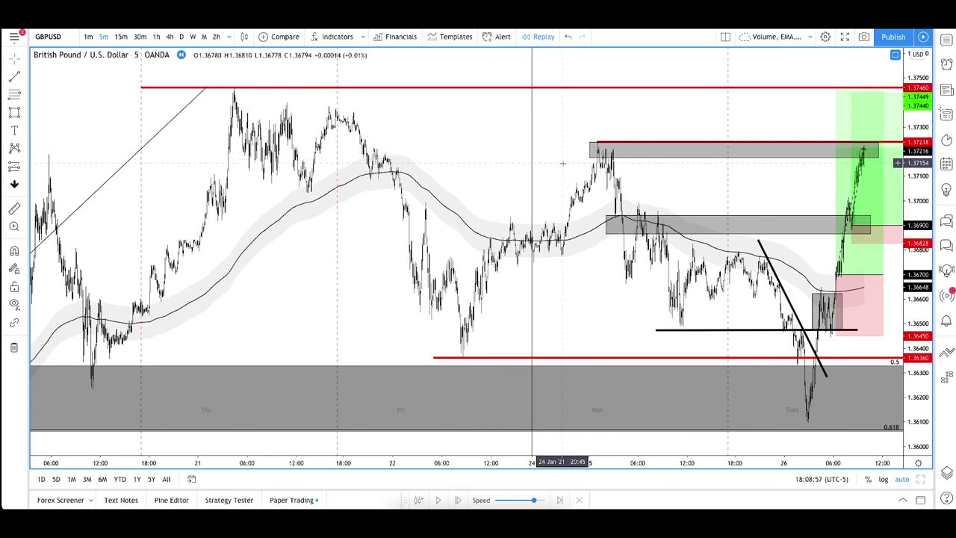
click(620, 152)
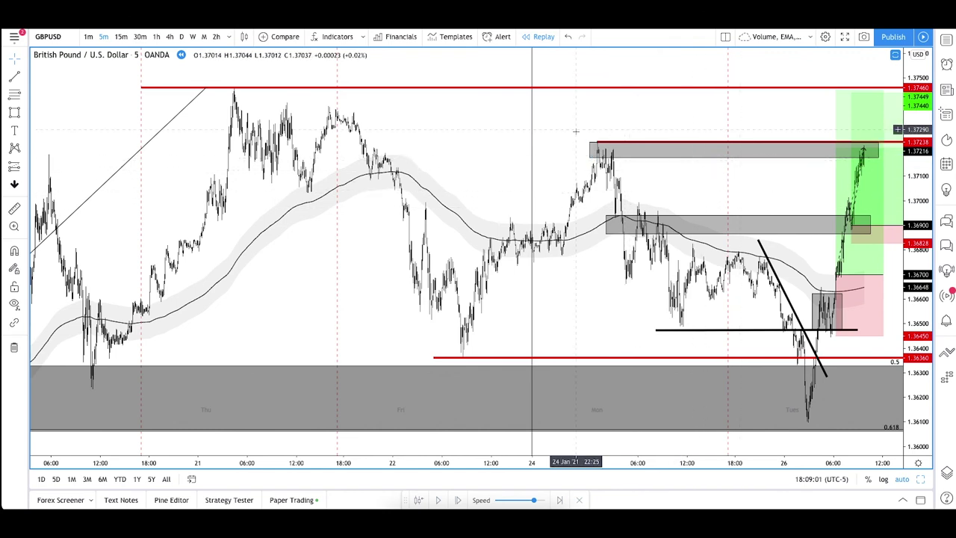
click(654, 157)
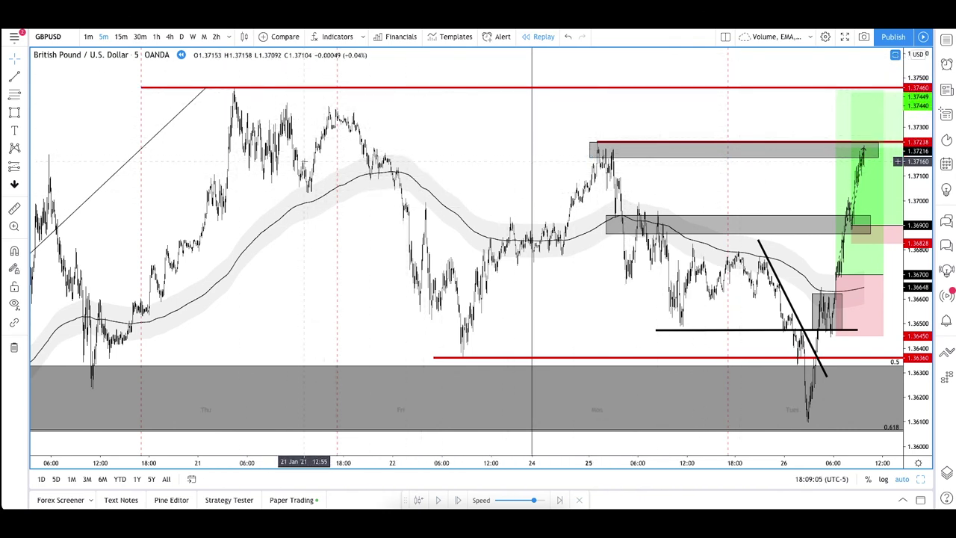
scroll(304, 161, up, 5)
scroll(304, 161, up, 1)
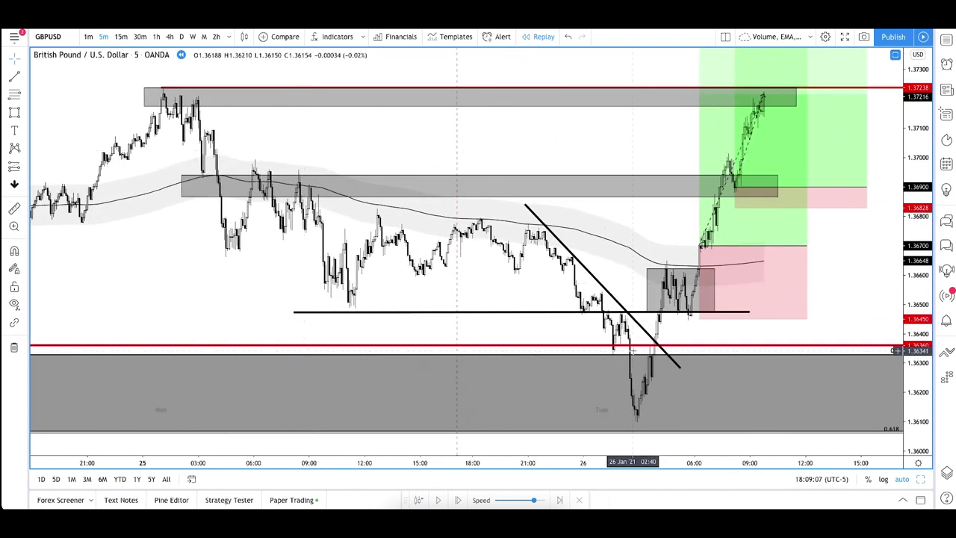
click(461, 500)
click(461, 500)
click(461, 500)
click(461, 500)
click(461, 500)
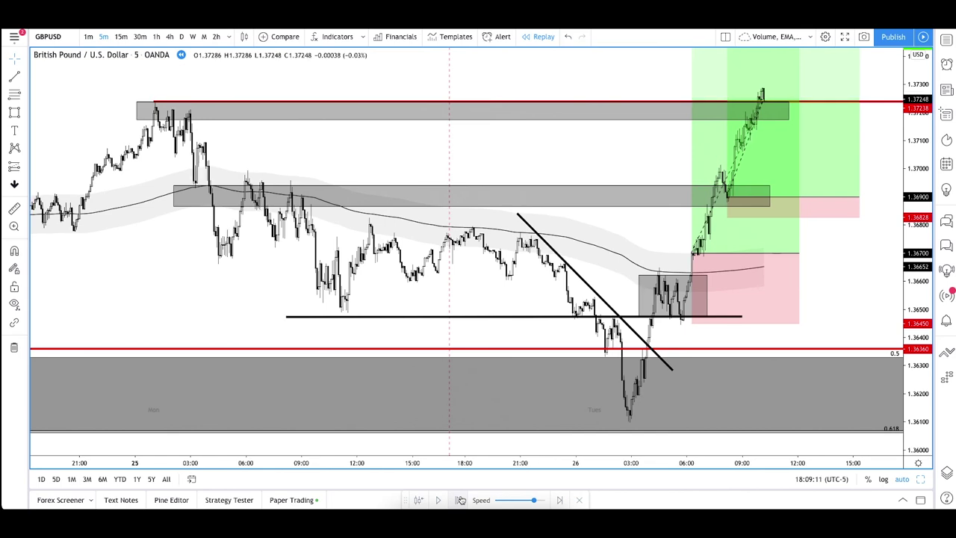
click(461, 499)
click(461, 500)
click(461, 500)
click(460, 500)
click(461, 500)
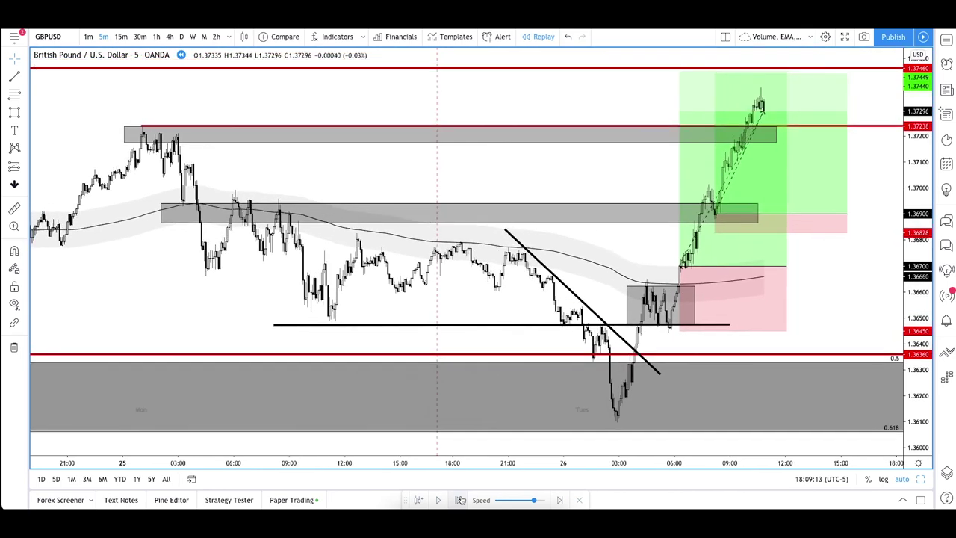
click(461, 500)
click(461, 499)
click(461, 500)
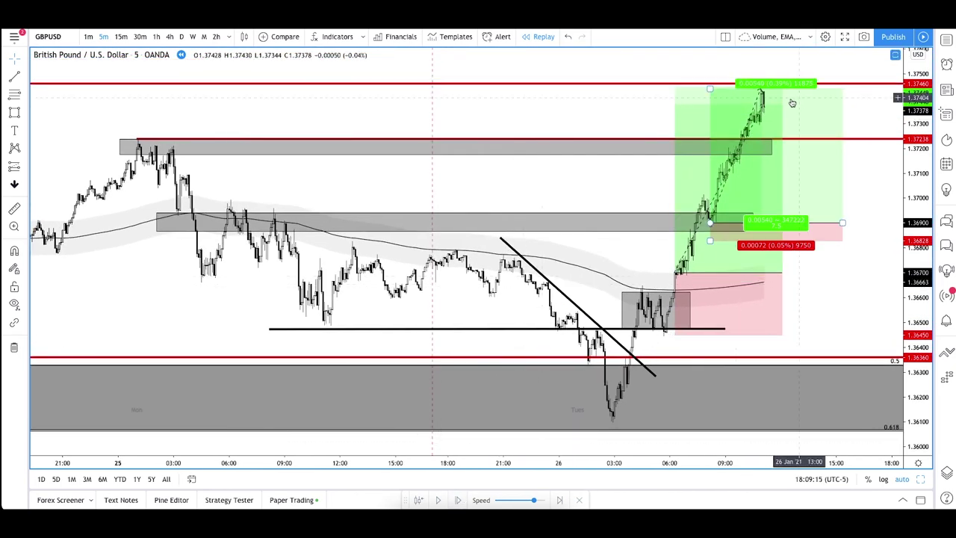
click(457, 500)
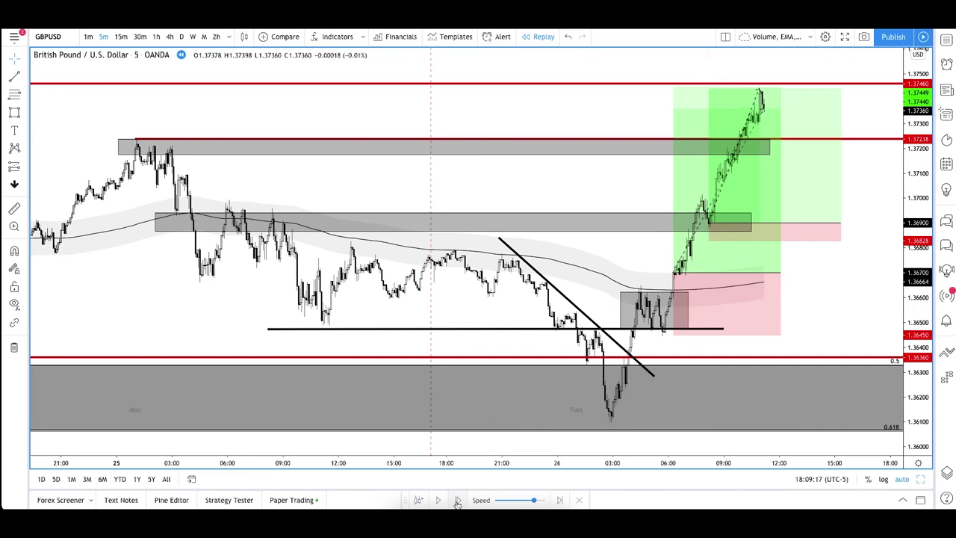
click(457, 501)
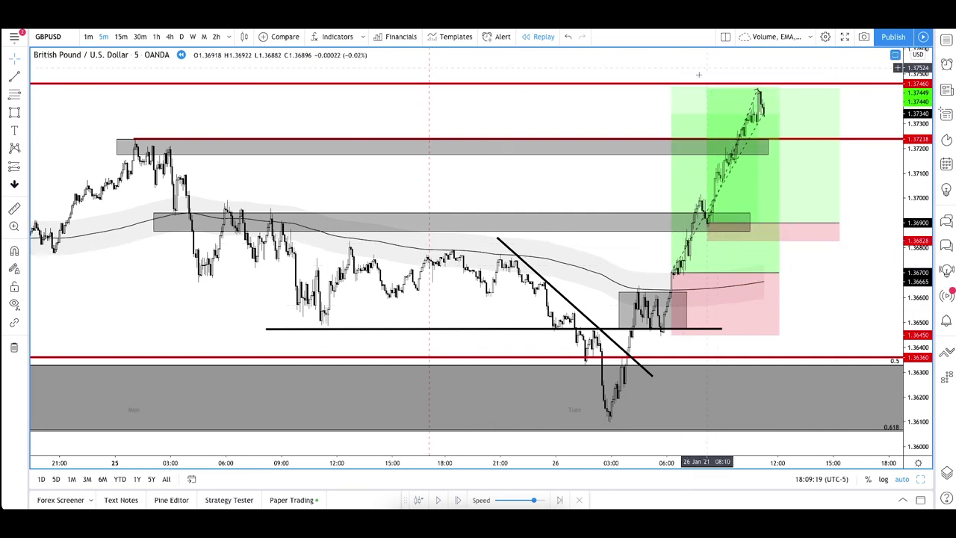
Lower the first long position's target to 1.37434, just under the 1.37460 resistance line
click(671, 87)
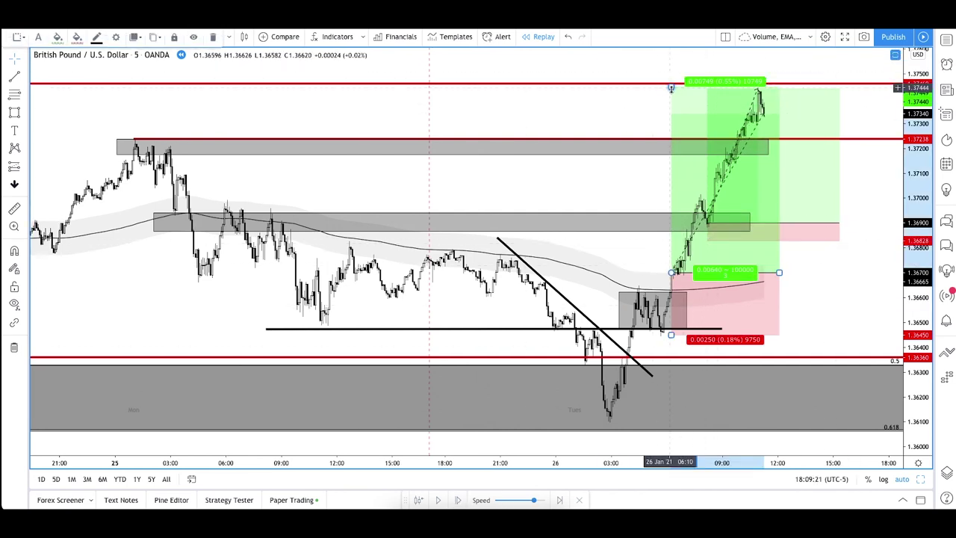
click(631, 122)
click(672, 273)
scroll(672, 273, down, 5)
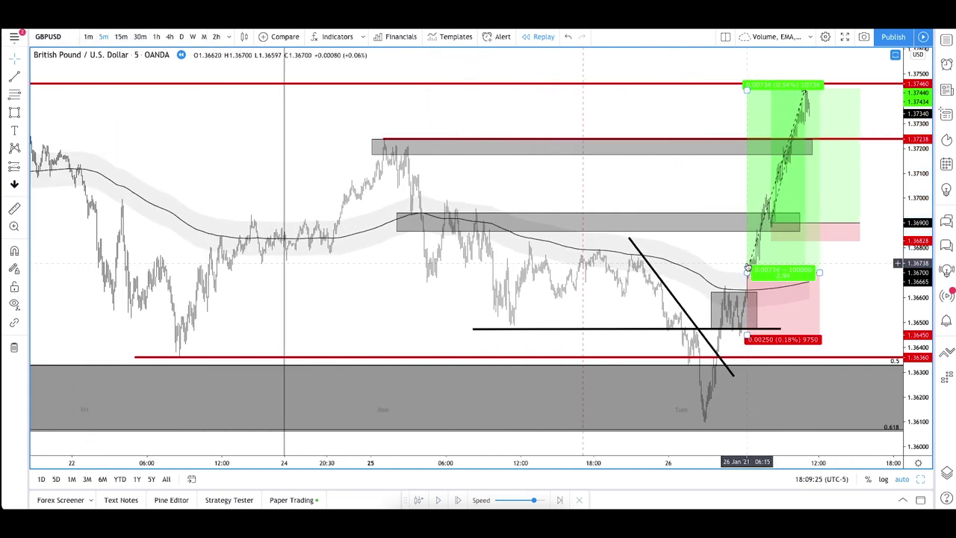
scroll(748, 268, up, 5)
click(375, 299)
Switch the chart to the 15-minute timeframe and remove all drawings from it
click(121, 36)
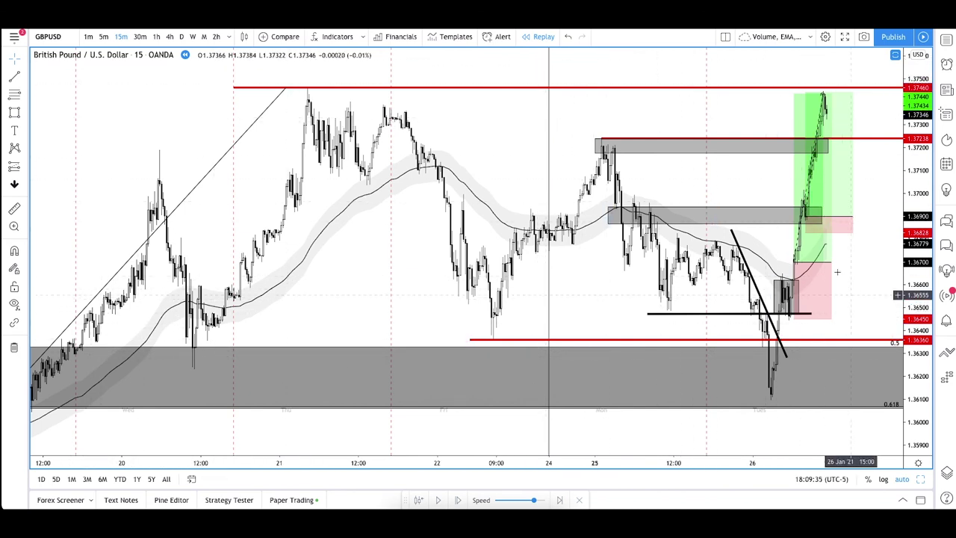
click(822, 215)
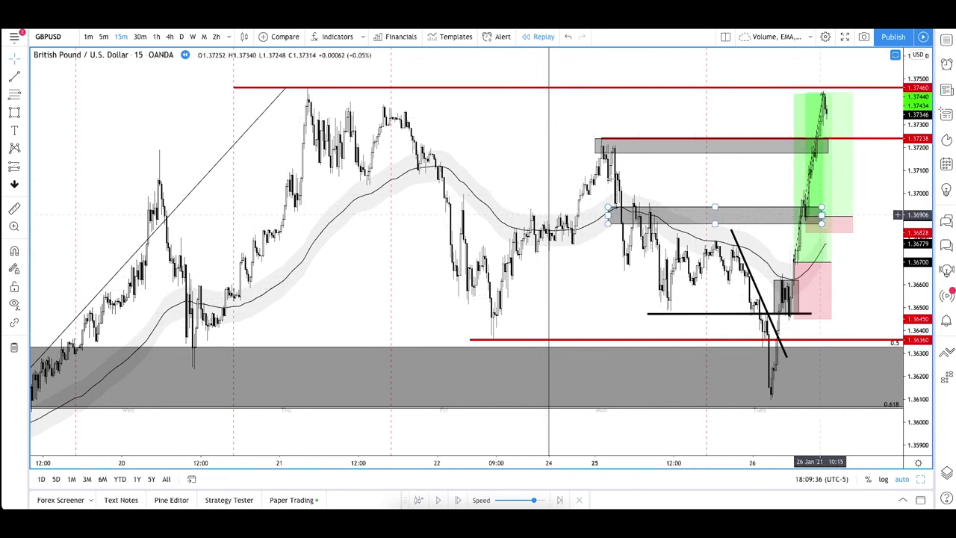
click(740, 227)
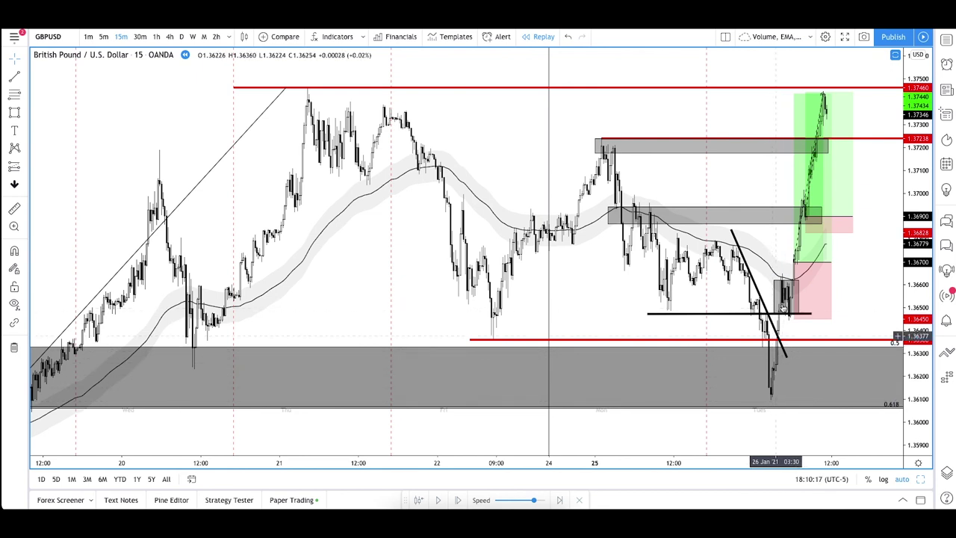
click(774, 279)
click(788, 359)
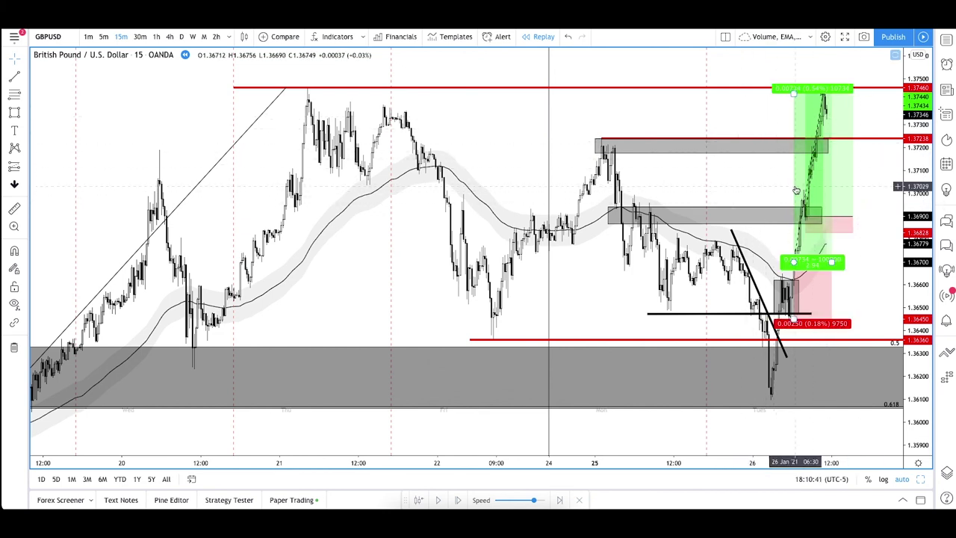
click(12, 349)
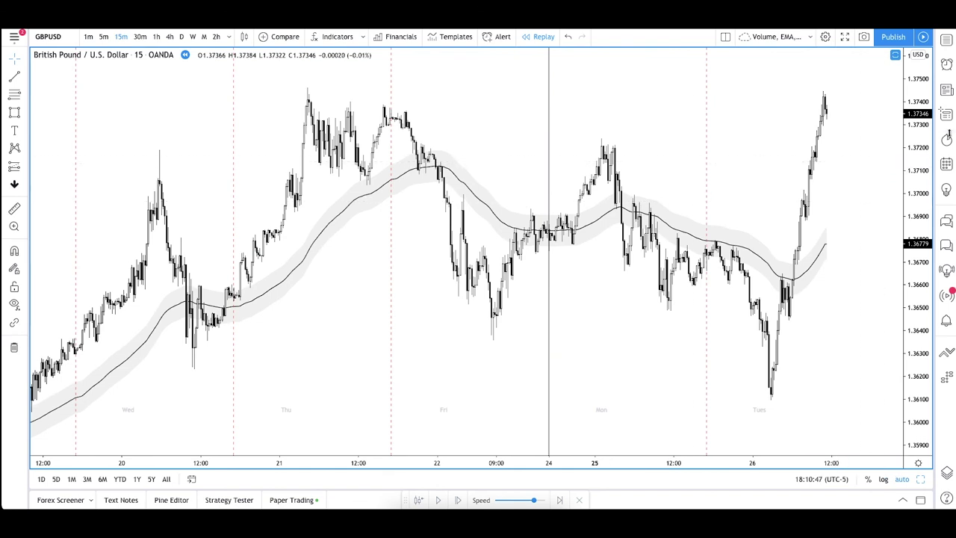
Open the published idea "GBP/USD In Range... Low Risk Trade" from the own ideas and read its annotated chart and trade notes
click(946, 189)
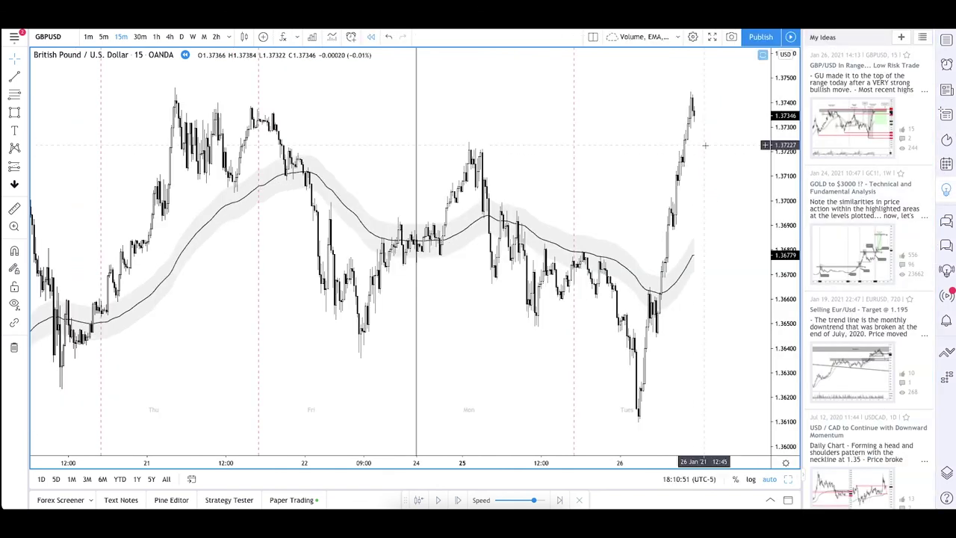
click(840, 118)
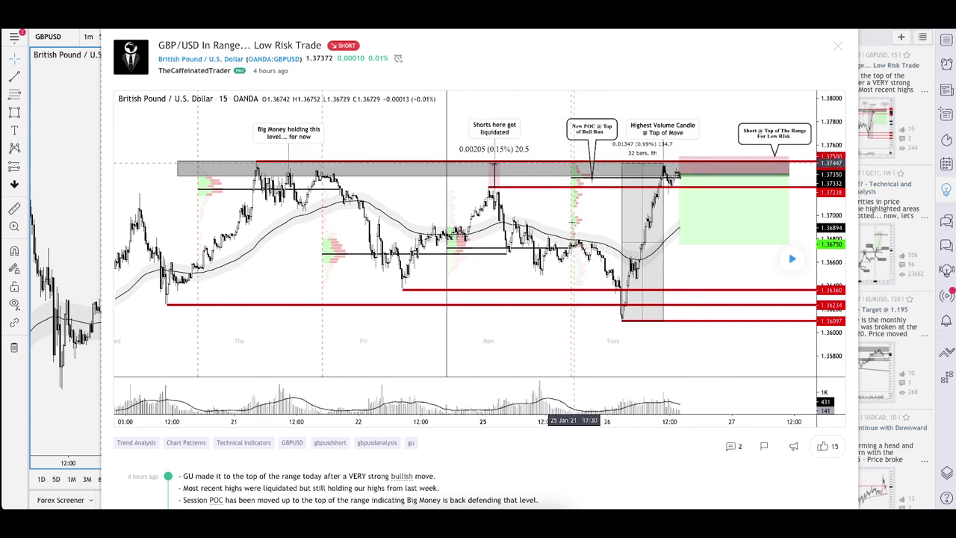
scroll(579, 183, down, 1)
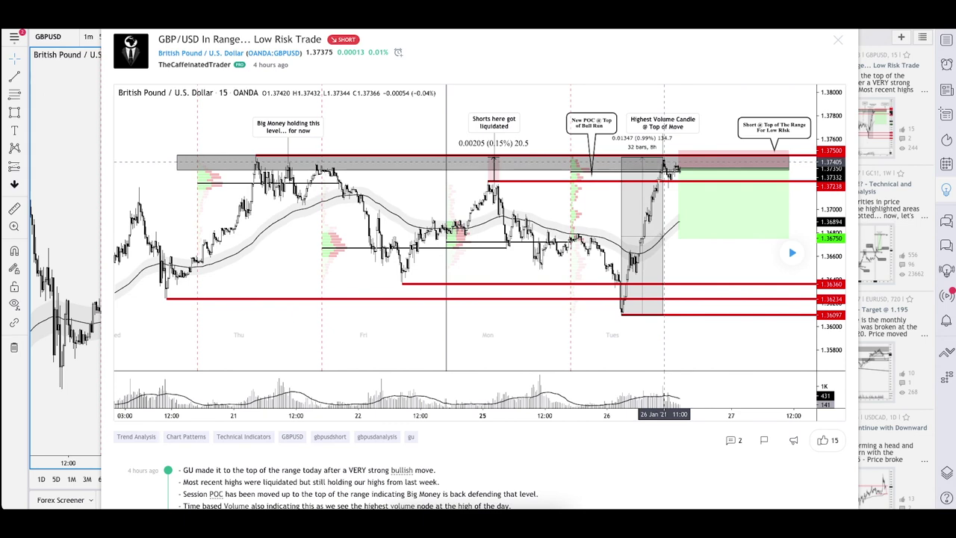
scroll(517, 264, down, 1)
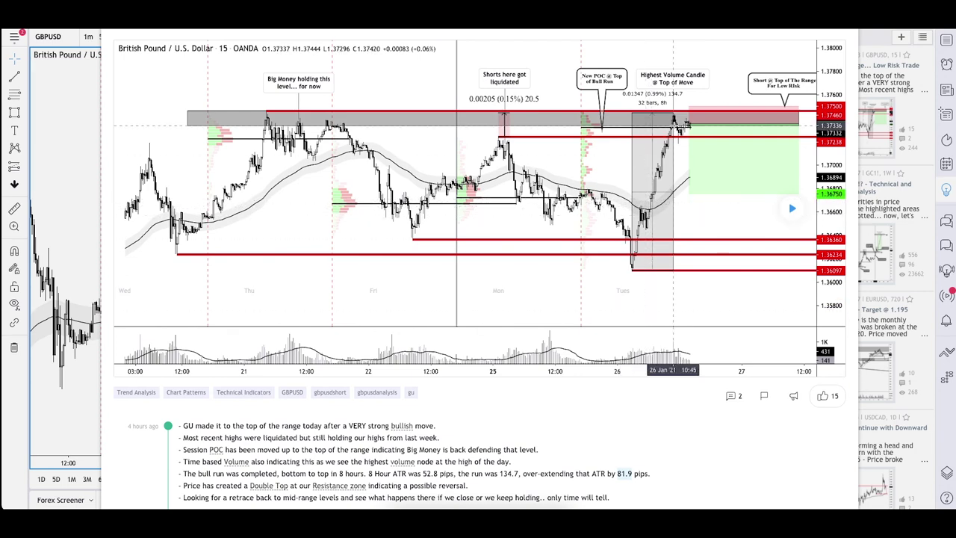
scroll(281, 461, down, 2)
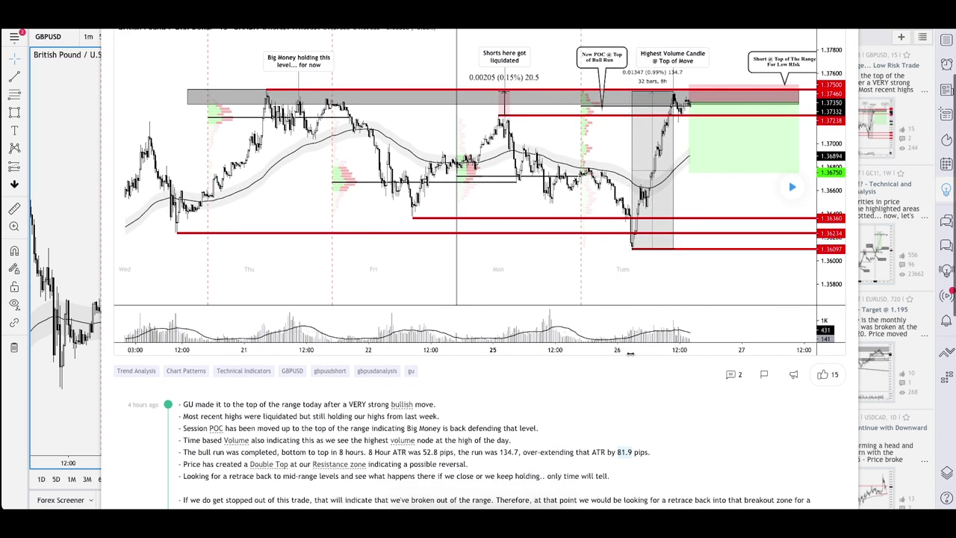
scroll(280, 461, up, 1)
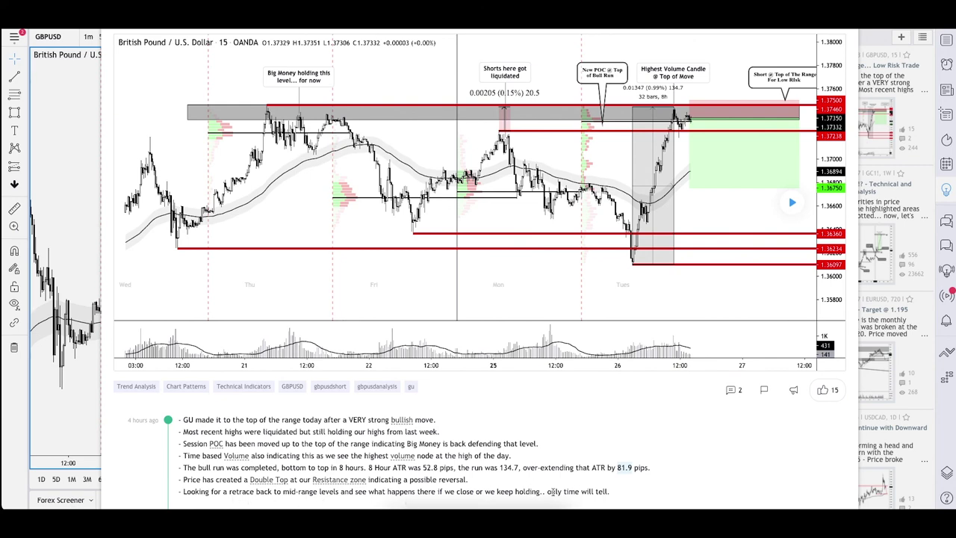
scroll(626, 464, down, 1)
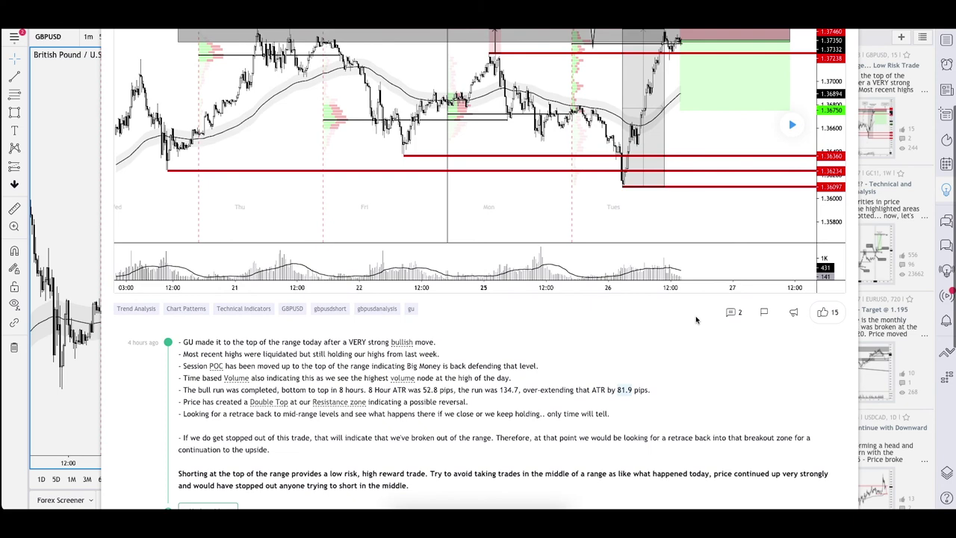
scroll(696, 320, up, 1)
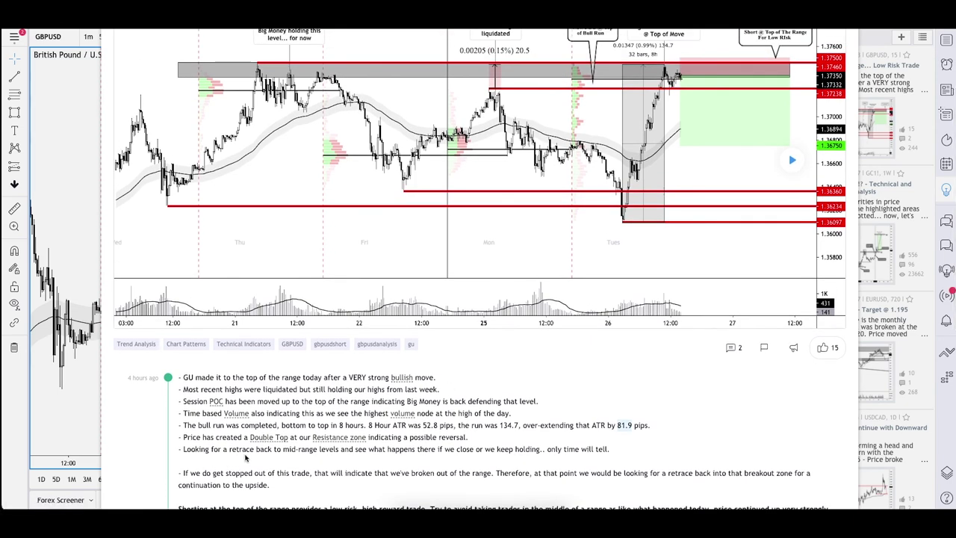
scroll(532, 402, up, 1)
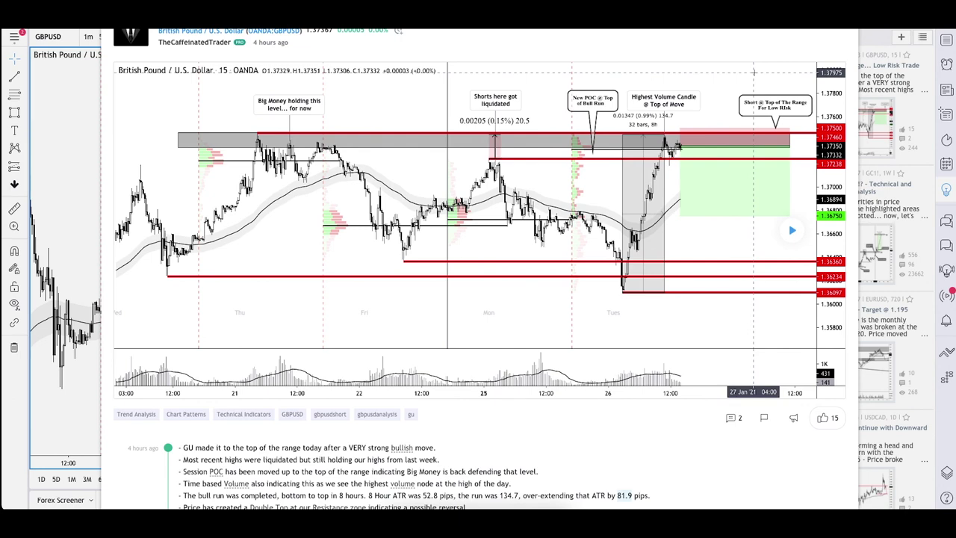
scroll(699, 230, down, 3)
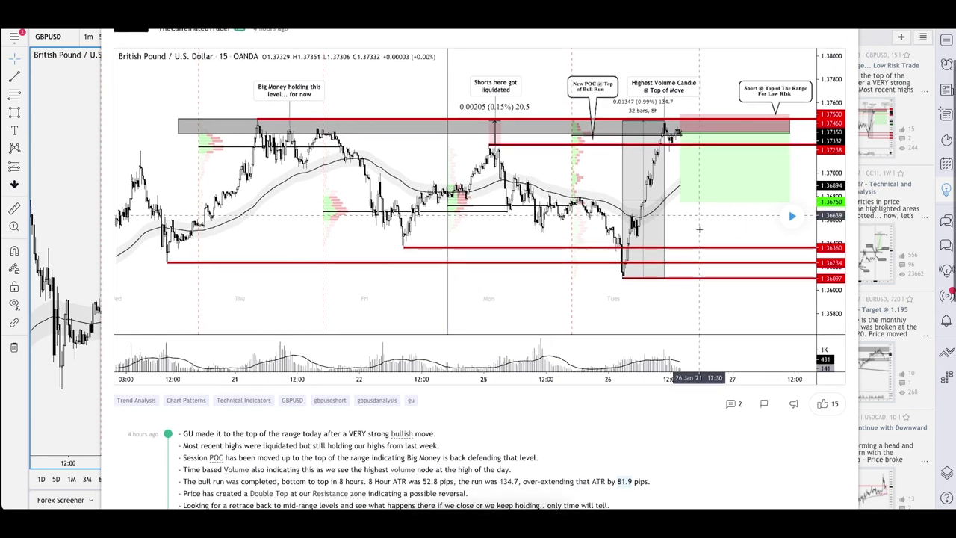
scroll(700, 229, down, 1)
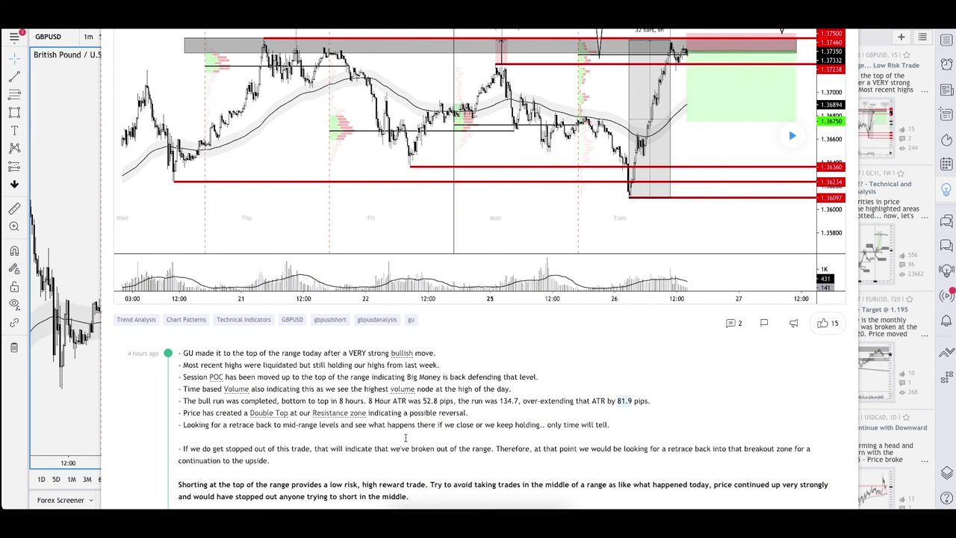
scroll(628, 299, up, 3)
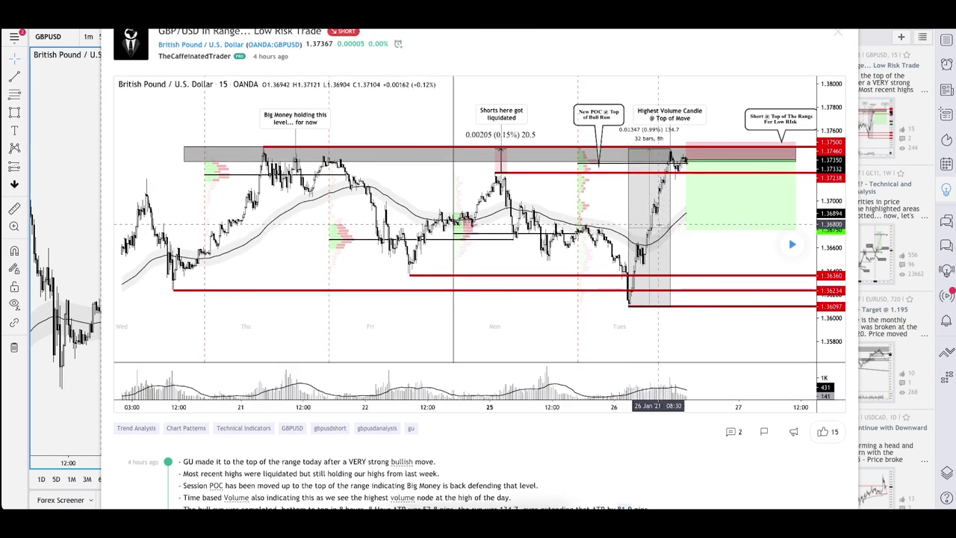
Play the published short idea's chart forward from the point of publication
mouse_move(692, 161)
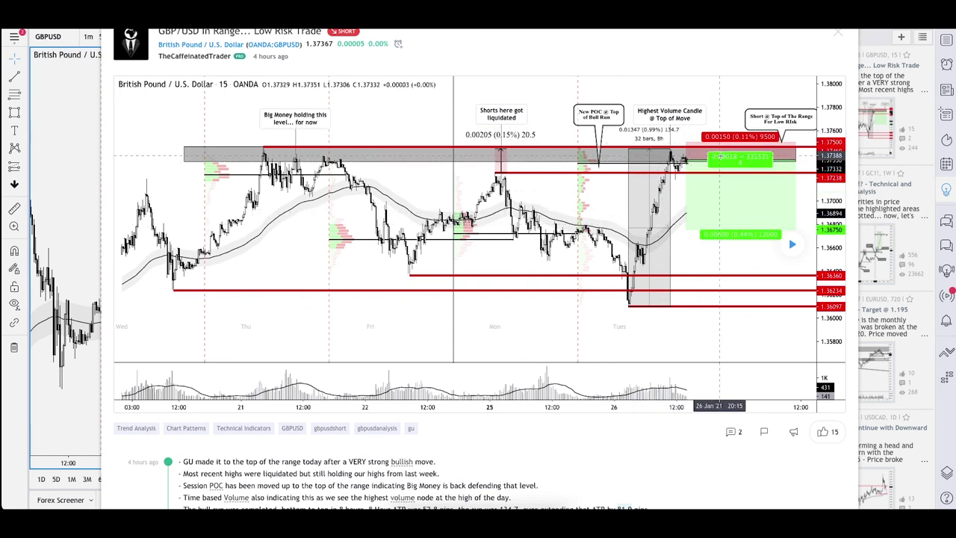
click(792, 244)
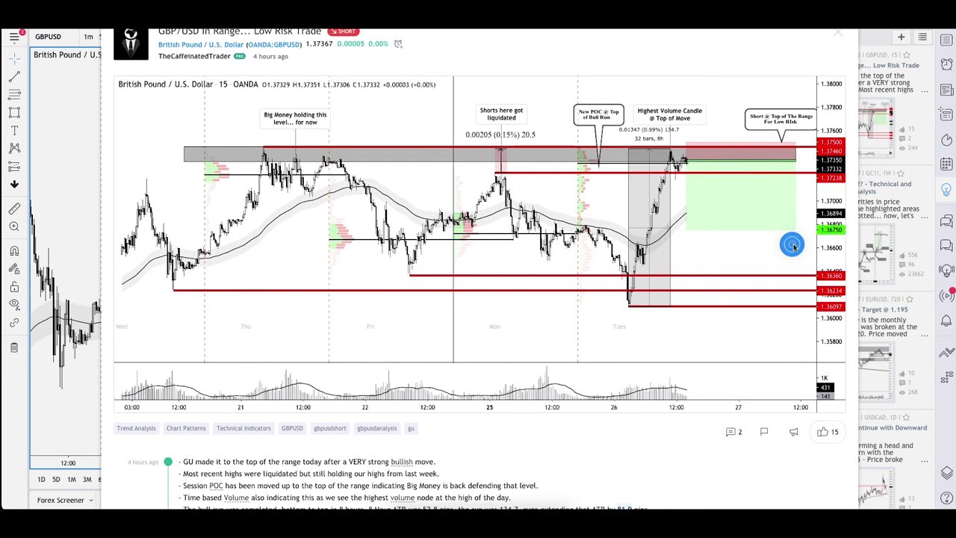